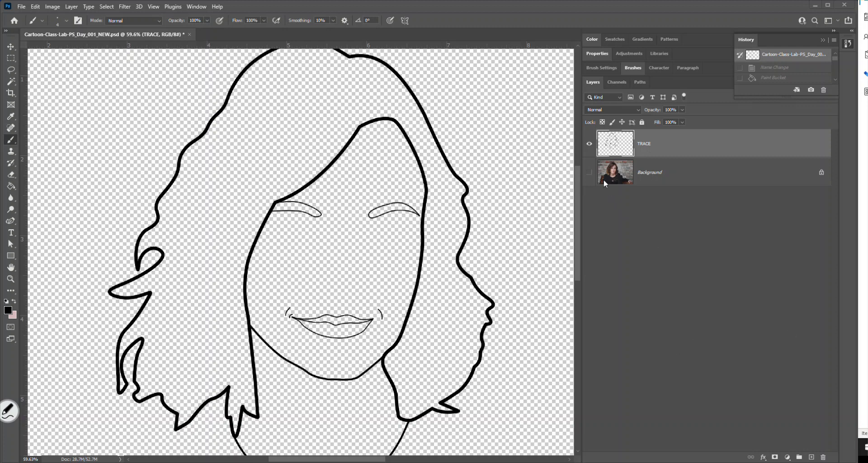
Compare the TRACE line art with the photo by showing and hiding the Background layer
{"action": "left_click", "coordinate": [589, 172]}
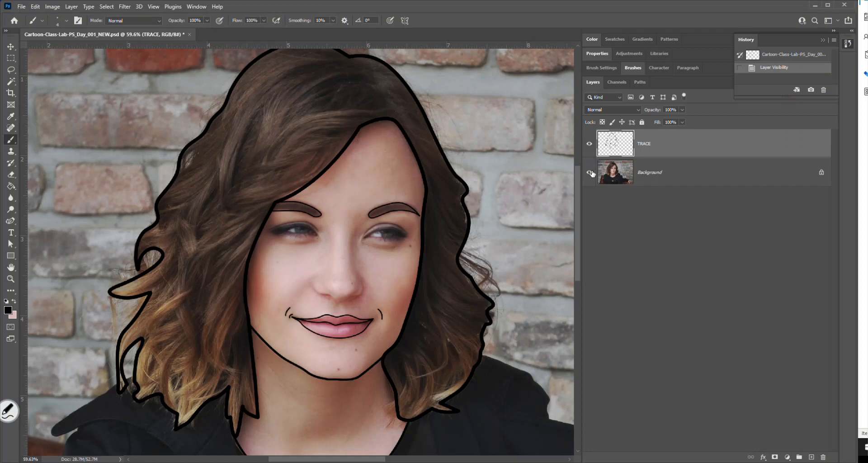
{"action": "left_click", "coordinate": [589, 172]}
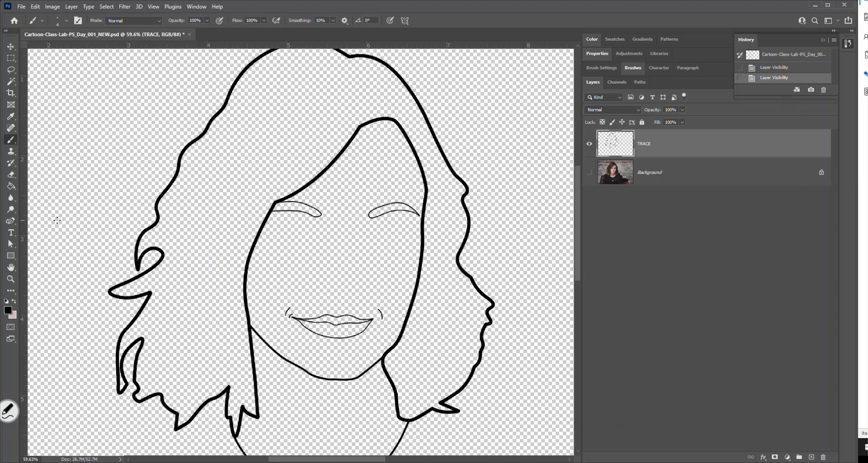
Activate the Pen tool in Path mode and collapse the History panel
{"action": "left_click_drag", "start_coordinate": [11, 221], "coordinate": [43, 221]}
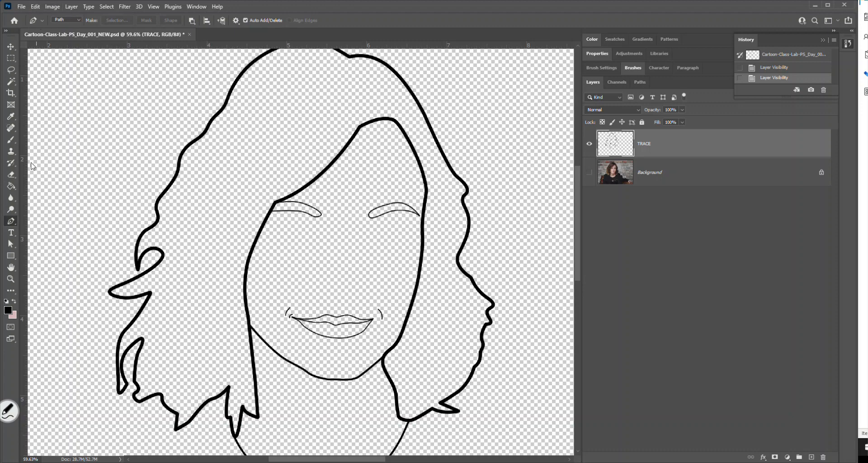
{"action": "left_click", "coordinate": [9, 410]}
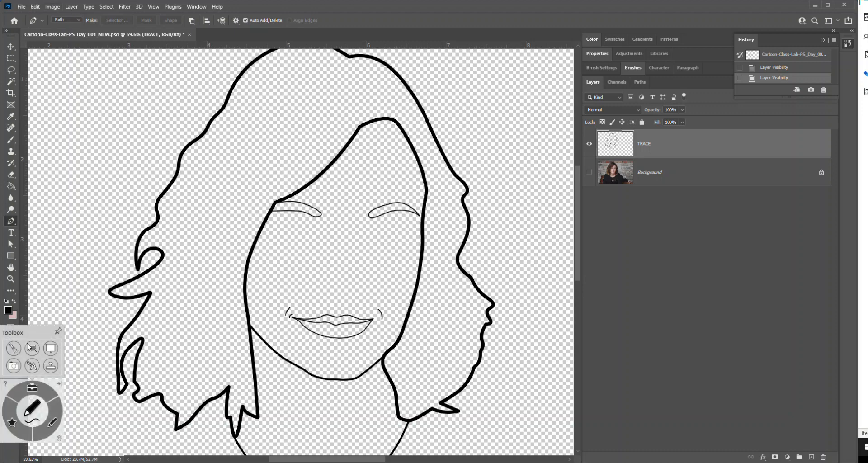
{"action": "left_click", "coordinate": [32, 348]}
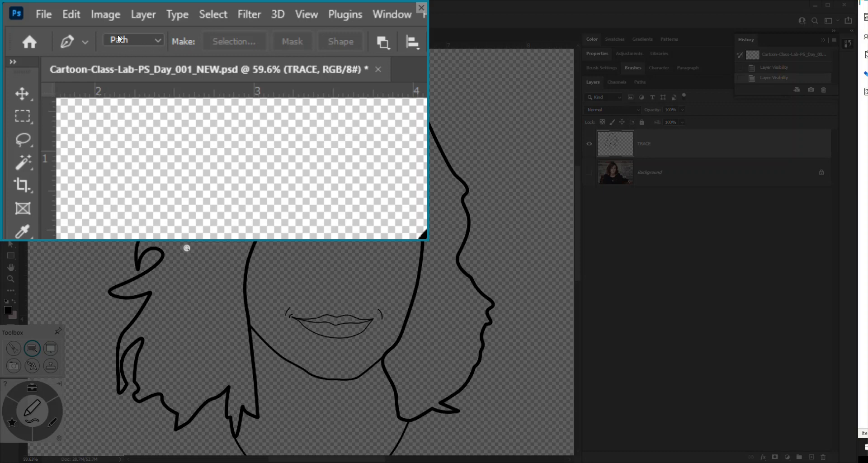
{"action": "left_click", "coordinate": [421, 8]}
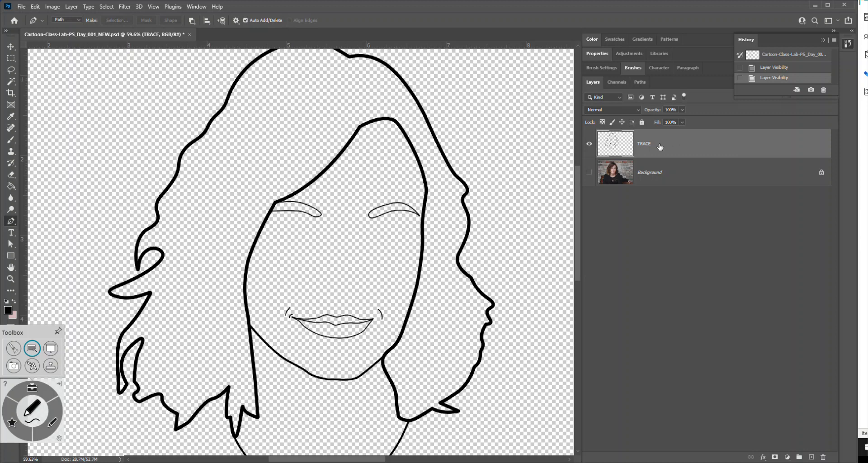
{"action": "left_click", "coordinate": [824, 40]}
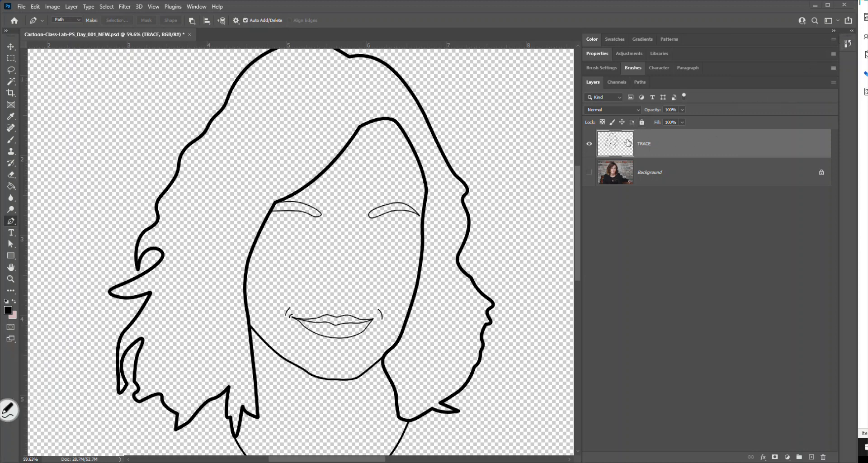
Make the Background photo visible beneath the TRACE line art as reference for the nose
{"action": "left_click", "coordinate": [588, 172]}
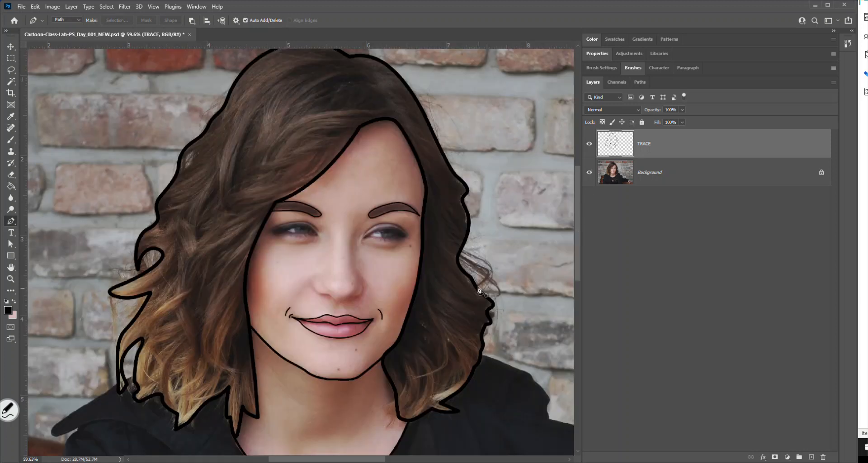
{"action": "key", "text": "z"}
{"action": "left_click_drag", "start_coordinate": [235, 181], "coordinate": [453, 362]}
{"action": "key", "text": "p"}
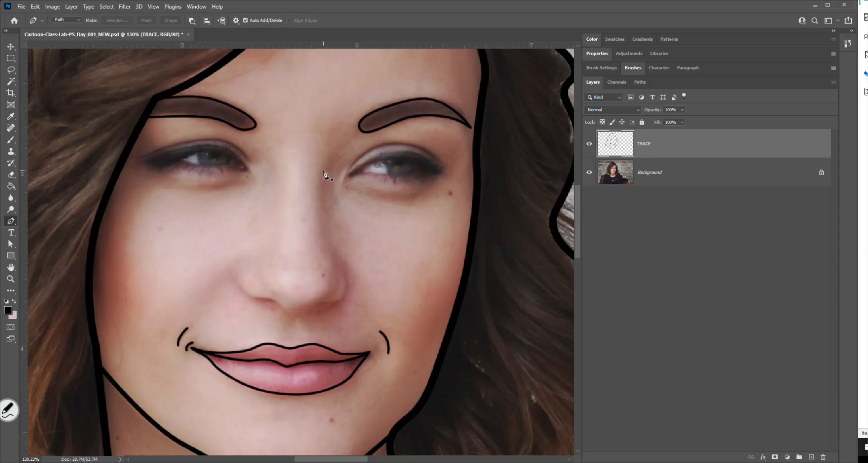
Try to outline the nose freehand with the Brush tool on the TRACE layer
{"action": "left_click", "coordinate": [11, 141]}
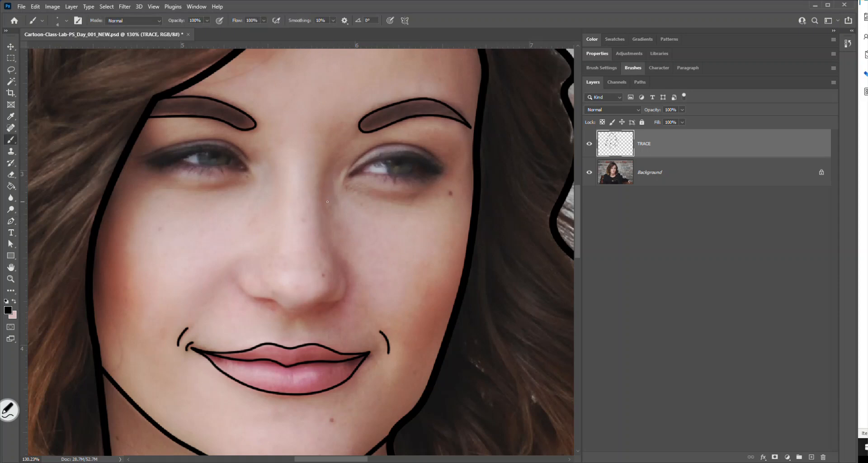
{"action": "mouse_move", "coordinate": [319, 146]}
{"action": "left_mouse_down"}
{"action": "mouse_move", "coordinate": [285, 157]}
{"action": "mouse_move", "coordinate": [274, 243]}
{"action": "mouse_move", "coordinate": [234, 278]}
{"action": "mouse_move", "coordinate": [237, 301]}
{"action": "mouse_move", "coordinate": [293, 315]}
{"action": "mouse_move", "coordinate": [348, 303]}
{"action": "mouse_move", "coordinate": [357, 280]}
{"action": "mouse_move", "coordinate": [334, 258]}
{"action": "mouse_move", "coordinate": [320, 222]}
{"action": "mouse_move", "coordinate": [333, 157]}
{"action": "mouse_move", "coordinate": [329, 140]}
{"action": "mouse_move", "coordinate": [297, 145]}
{"action": "left_mouse_up"}
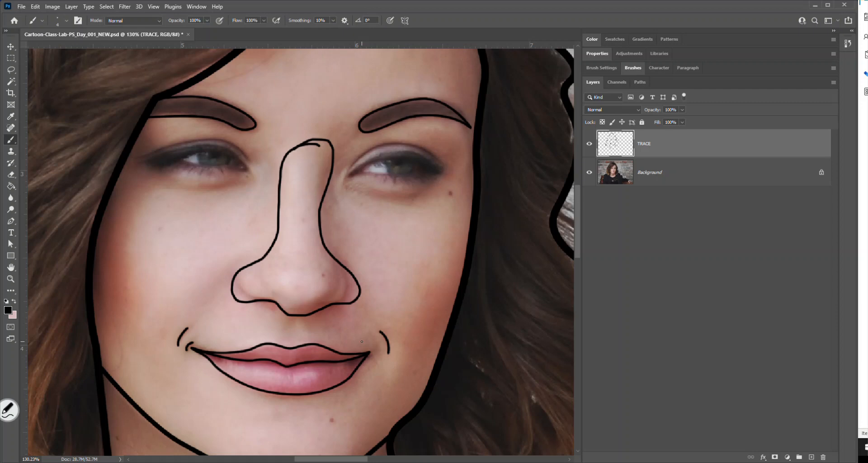
{"action": "key", "text": "ctrl+z"}
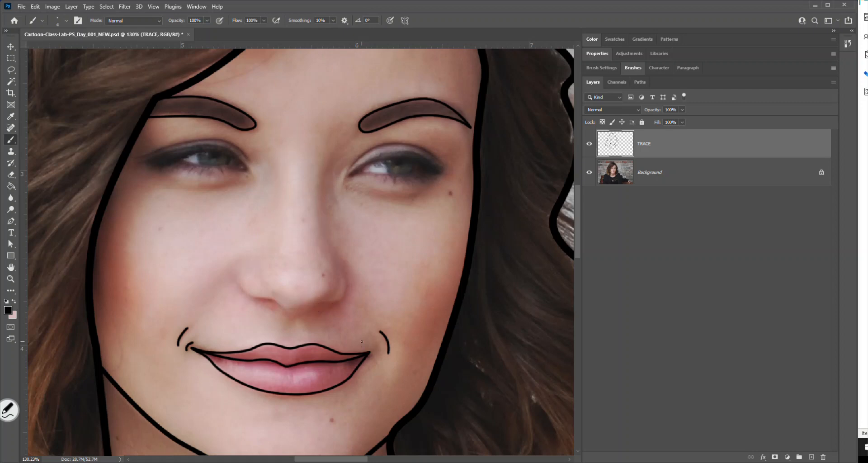
Draw an open curved Pen path from the nose bridge down around both nostrils, following the photo
{"action": "left_click", "coordinate": [10, 220]}
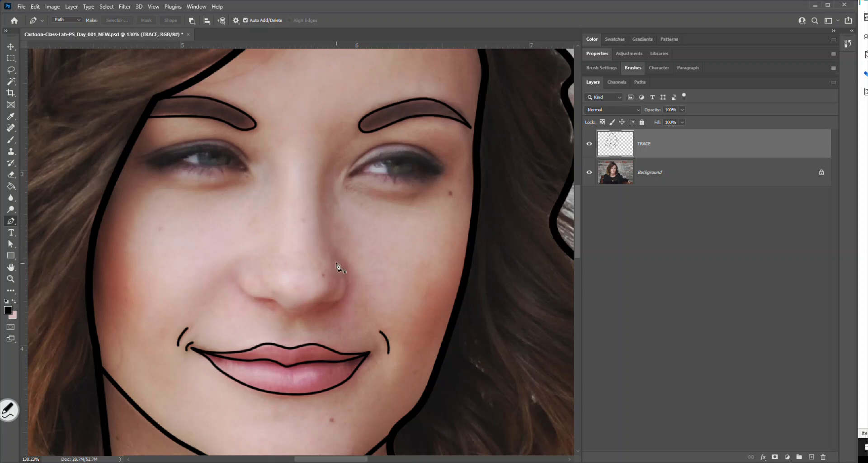
{"action": "left_click", "coordinate": [324, 171]}
{"action": "left_click_drag", "start_coordinate": [321, 226], "coordinate": [331, 258]}
{"action": "left_click", "coordinate": [337, 266]}
{"action": "left_click_drag", "start_coordinate": [346, 294], "coordinate": [337, 307]}
{"action": "left_click", "coordinate": [325, 302]}
{"action": "left_click", "coordinate": [312, 309]}
{"action": "left_click", "coordinate": [308, 314]}
{"action": "left_click", "coordinate": [280, 308]}
{"action": "left_click_drag", "start_coordinate": [238, 284], "coordinate": [232, 274]}
{"action": "left_click", "coordinate": [241, 264]}
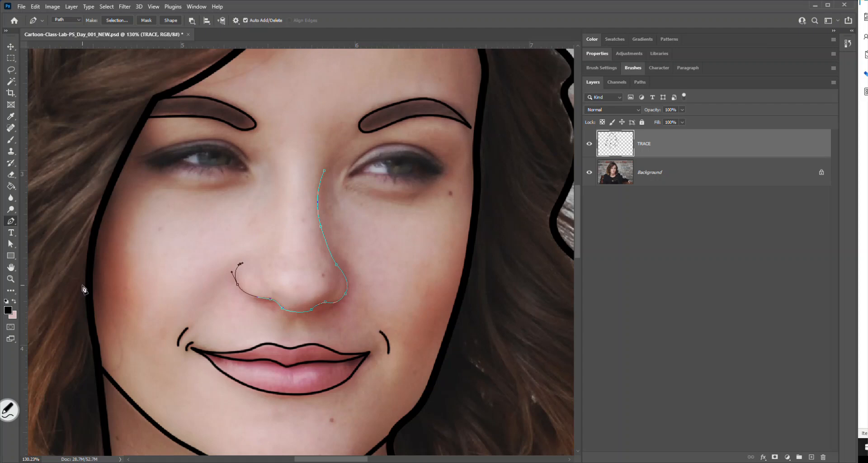
Magnify the lower part of the nose path to examine its anchor points and curves
{"action": "left_click", "coordinate": [9, 411]}
{"action": "left_click", "coordinate": [31, 347]}
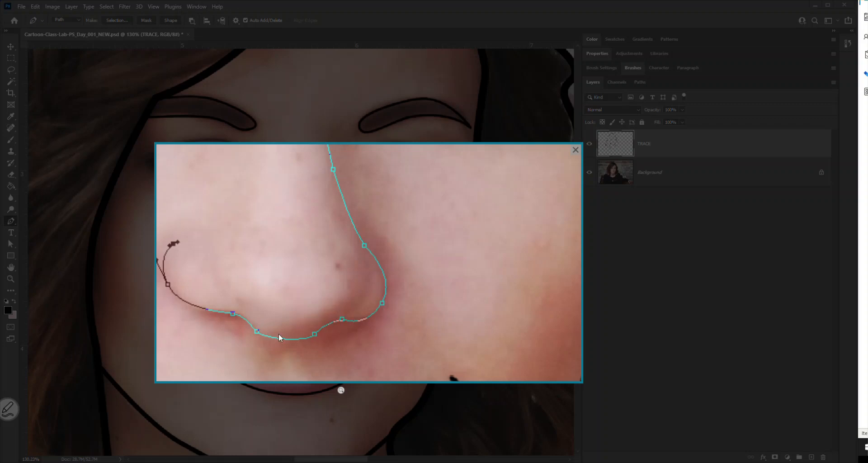
{"action": "left_click", "coordinate": [575, 150]}
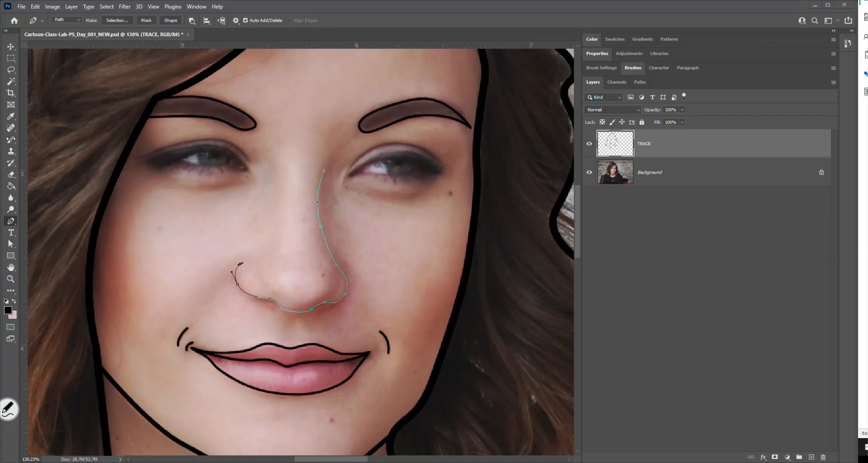
Choose the Brush tool and set its size to 5 px for the nose outline
{"action": "left_click", "coordinate": [11, 140]}
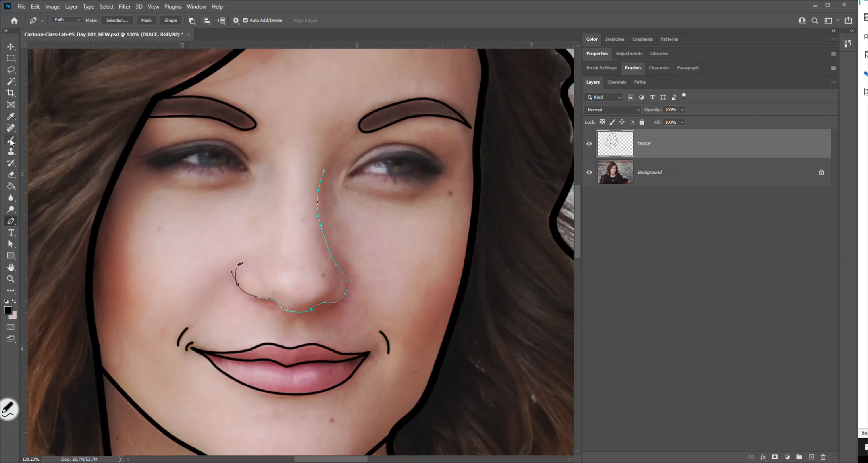
{"action": "right_click", "coordinate": [169, 267]}
{"action": "left_click", "coordinate": [253, 278]}
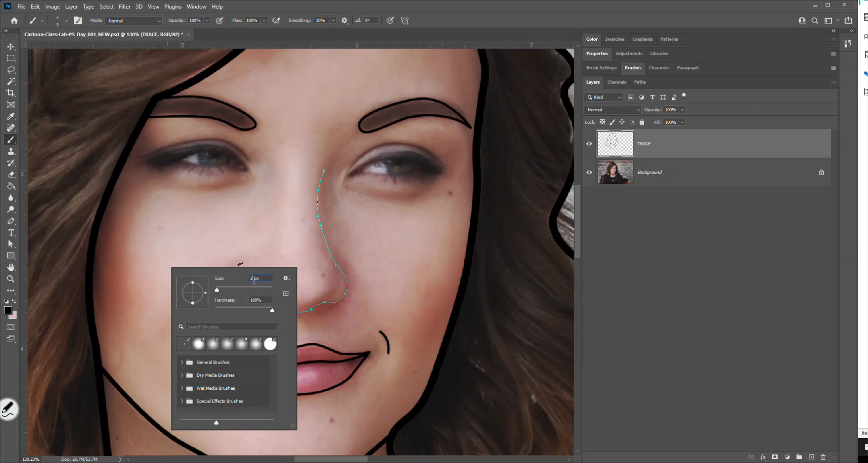
{"action": "key", "text": "Return"}
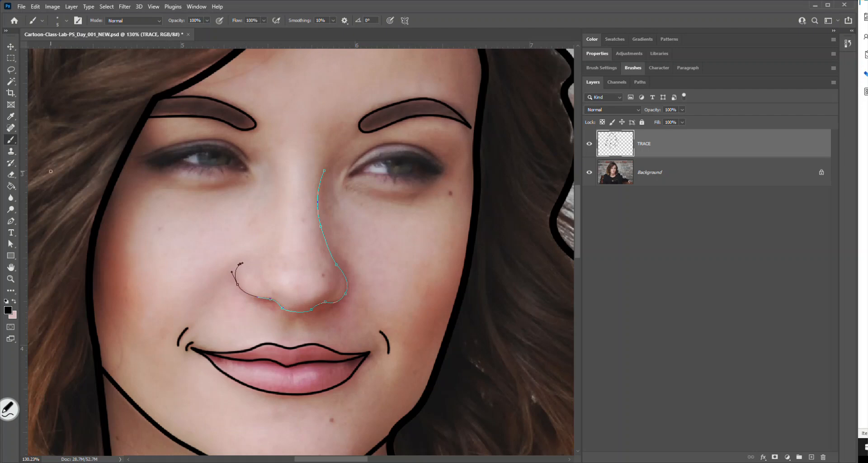
{"action": "right_click", "coordinate": [9, 141]}
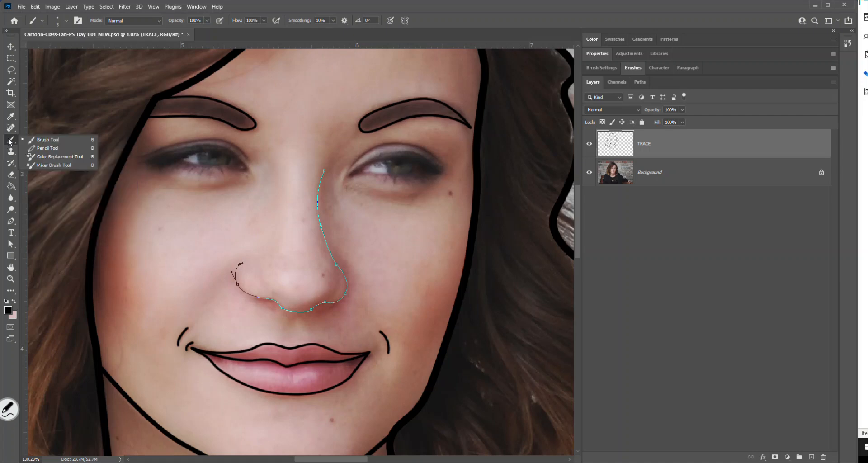
{"action": "left_click", "coordinate": [81, 141]}
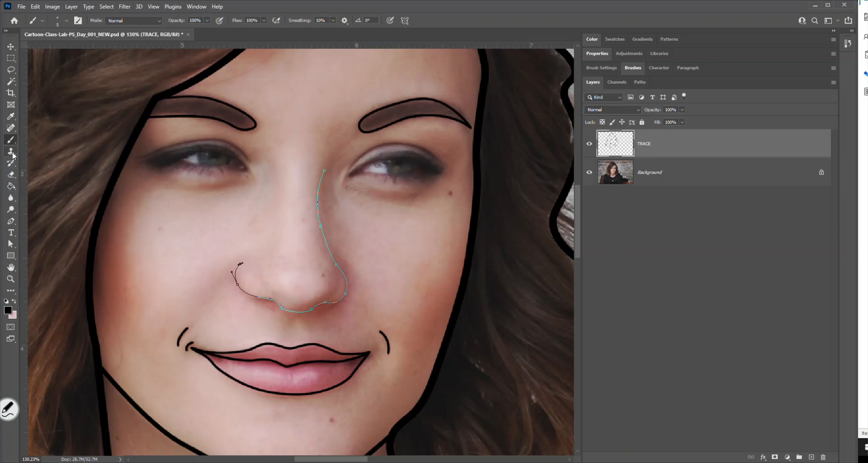
Stroke the nose path with the Brush, without simulated pressure, on the TRACE layer and dismiss the path
{"action": "left_click", "coordinate": [16, 222]}
{"action": "left_click", "coordinate": [29, 221]}
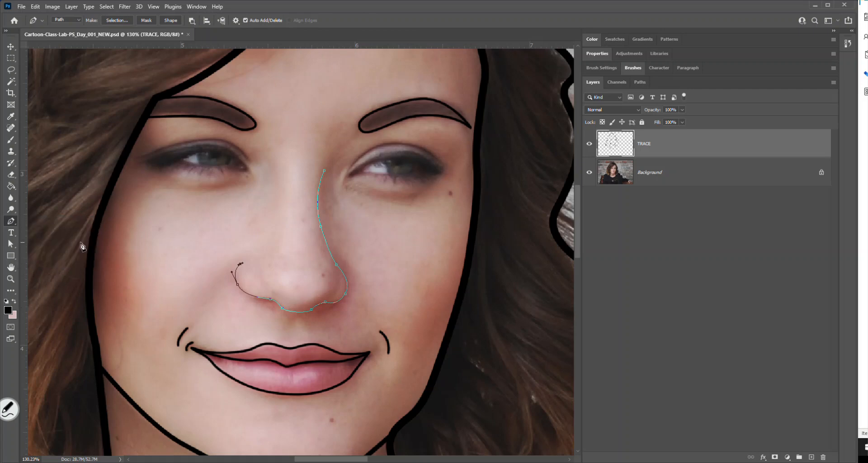
{"action": "right_click", "coordinate": [349, 240]}
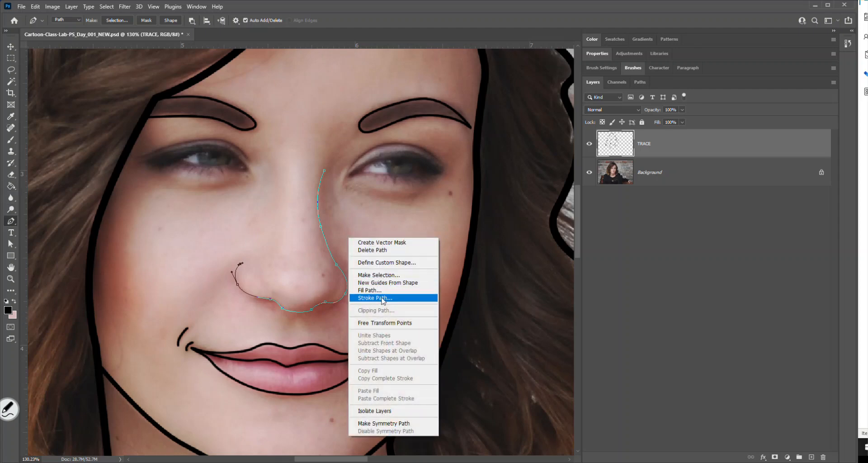
{"action": "left_click", "coordinate": [412, 299]}
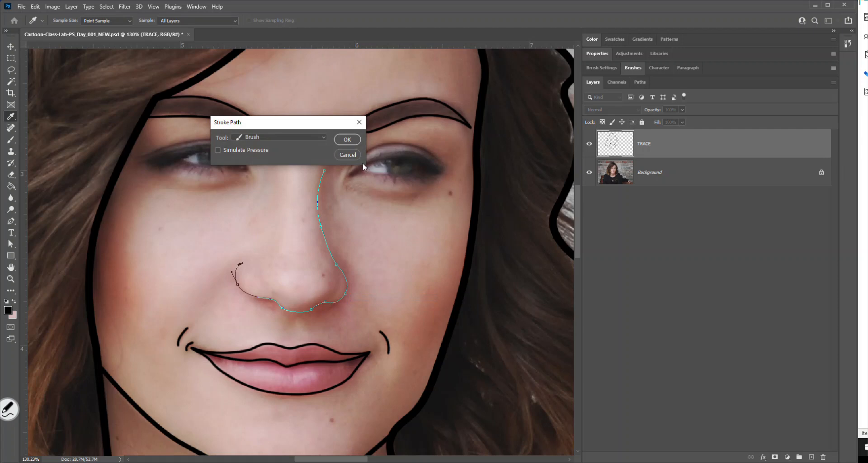
{"action": "left_click", "coordinate": [323, 137]}
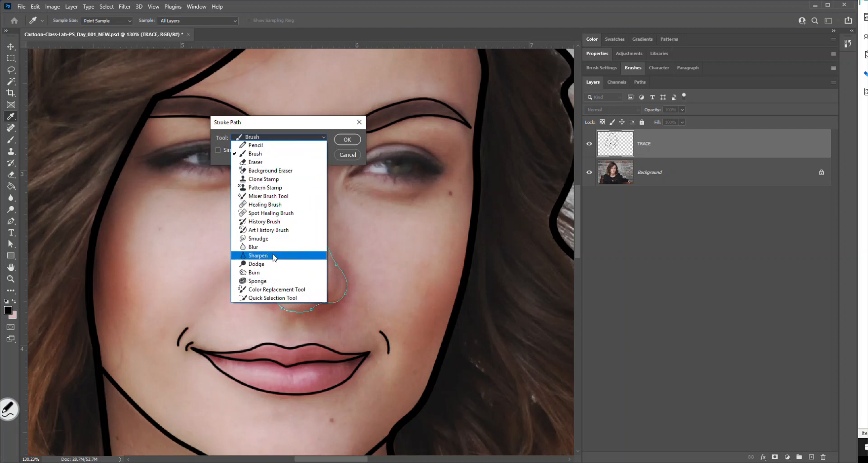
{"action": "left_click", "coordinate": [263, 154]}
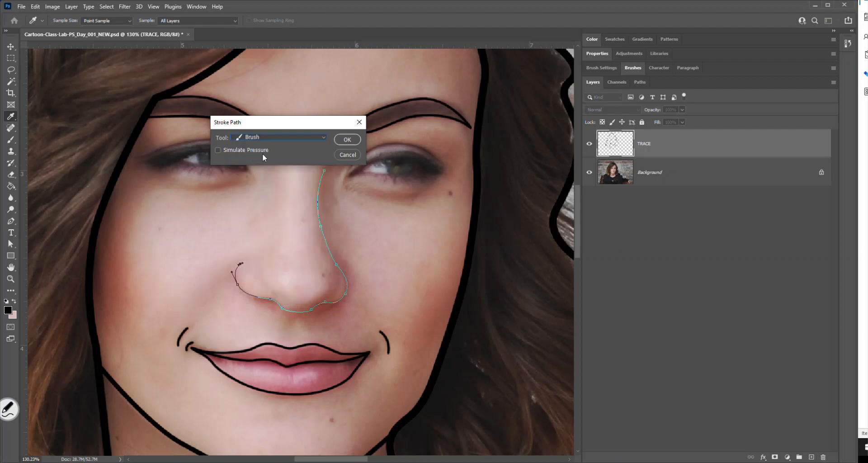
{"action": "left_click", "coordinate": [346, 140]}
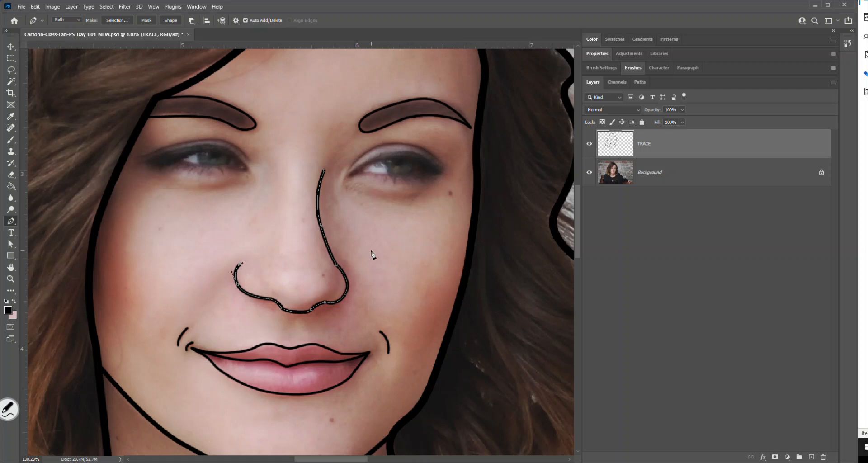
{"action": "key", "text": "Return"}
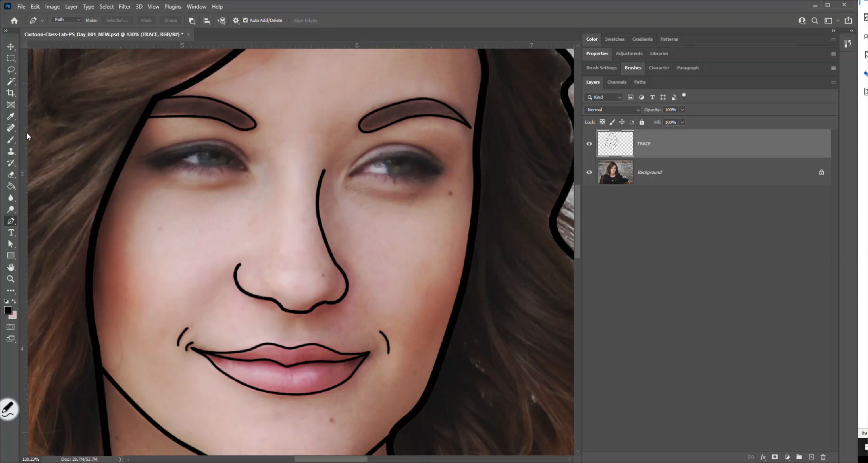
Set the Brush size to 3 px for finer nostril lines
{"action": "left_click", "coordinate": [11, 142]}
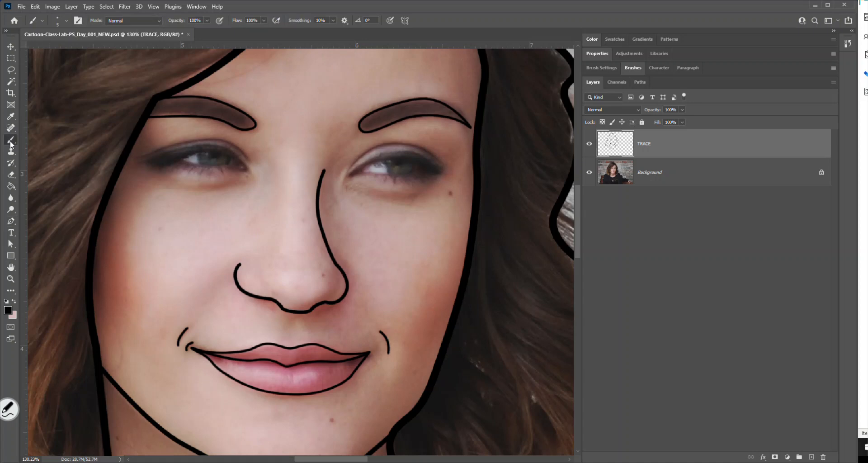
{"action": "right_click", "coordinate": [283, 213]}
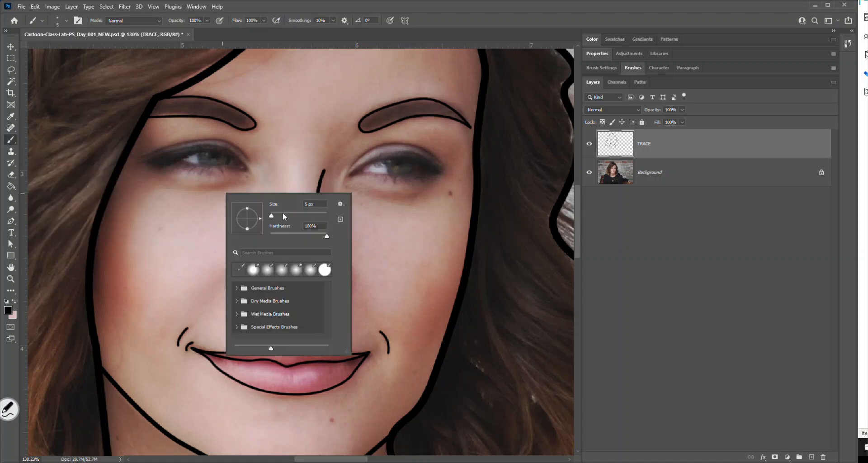
{"action": "double_click", "coordinate": [305, 204]}
{"action": "type", "text": "3"}
{"action": "key", "text": "Return"}
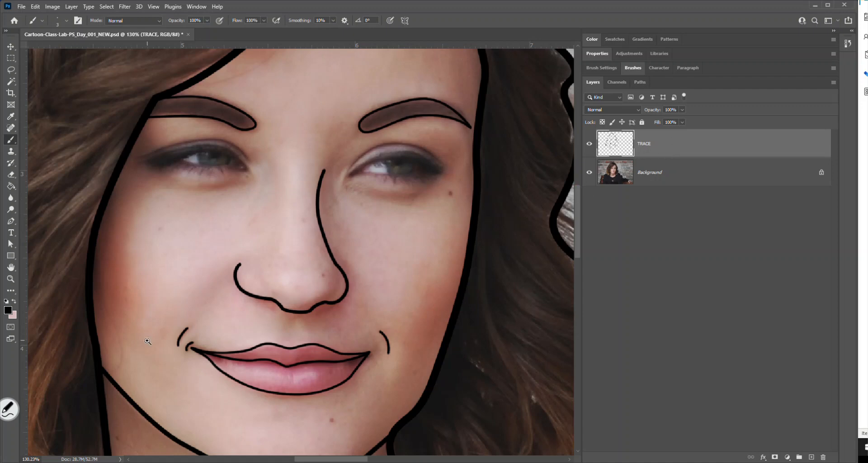
Draw a curved Pen path beneath the right nostril and stroke it with the Brush, without simulated pressure, on the TRACE layer
{"action": "left_click_drag", "start_coordinate": [227, 257], "coordinate": [386, 336]}
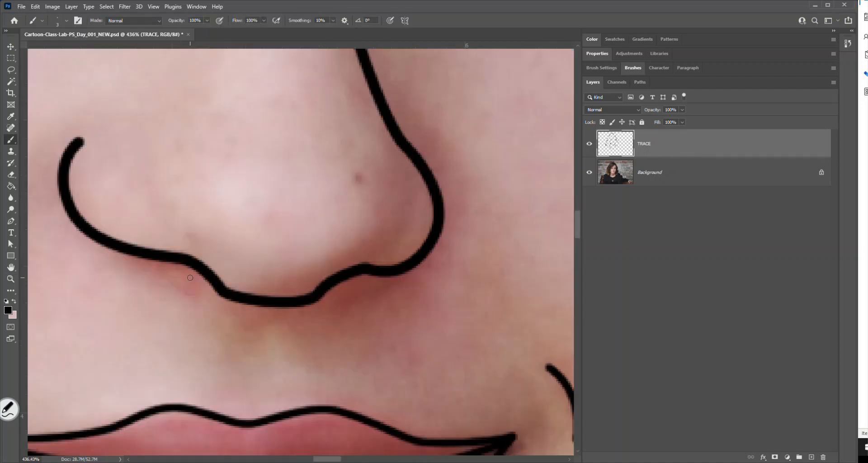
{"action": "left_click", "coordinate": [12, 223]}
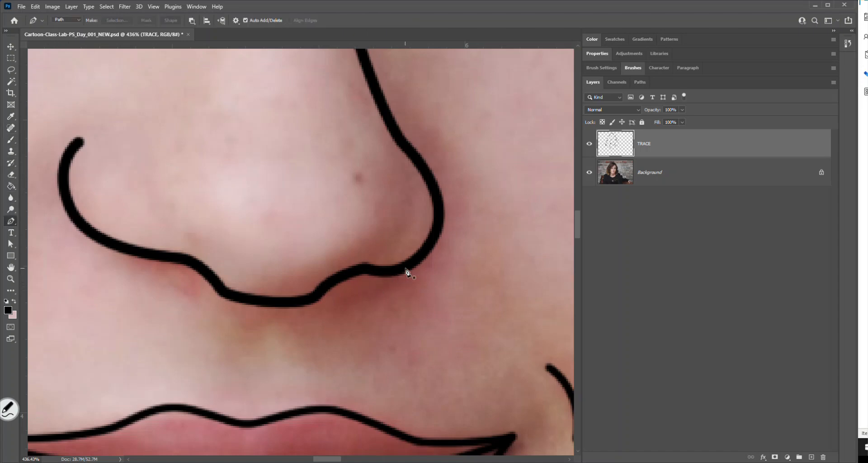
{"action": "left_click", "coordinate": [320, 293]}
{"action": "left_click_drag", "start_coordinate": [381, 273], "coordinate": [404, 257]}
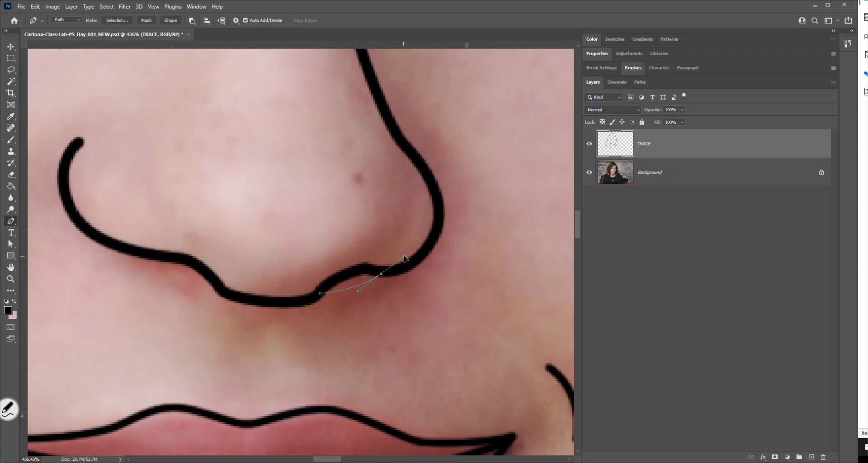
{"action": "right_click", "coordinate": [345, 294]}
{"action": "left_click", "coordinate": [379, 155]}
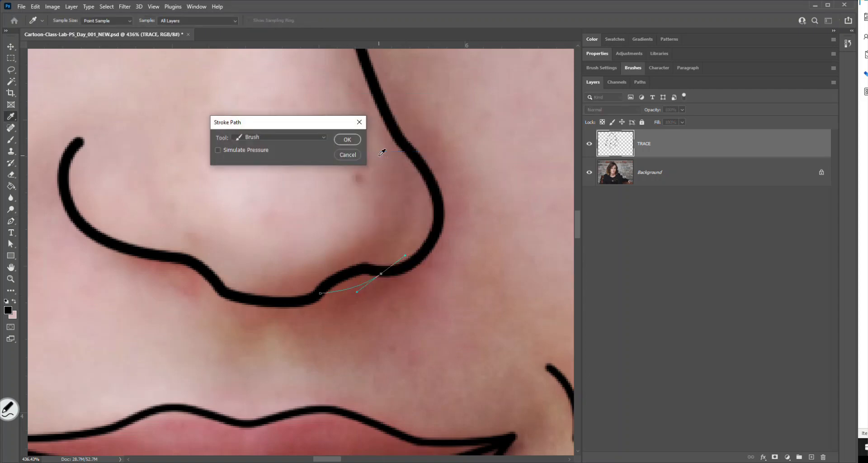
{"action": "key", "text": "Return"}
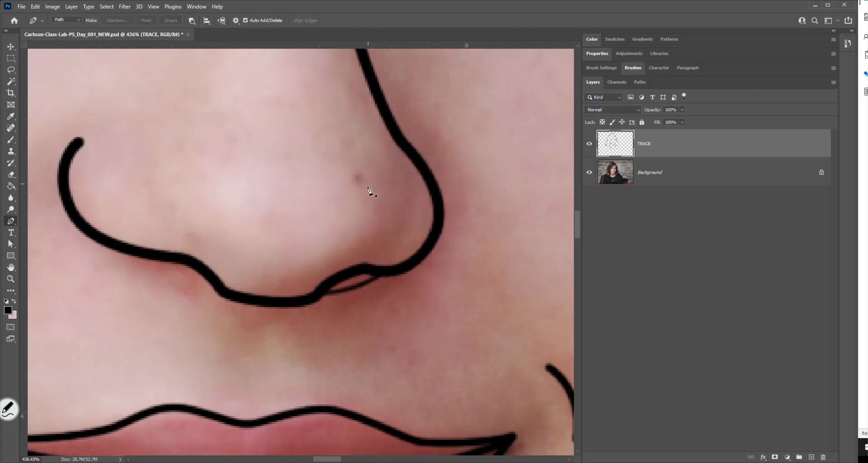
Draw a curved Pen path beneath the left nostril and stroke it with the Brush
{"action": "left_click", "coordinate": [134, 252]}
{"action": "left_click_drag", "start_coordinate": [217, 283], "coordinate": [246, 280]}
{"action": "right_click", "coordinate": [175, 290]}
{"action": "left_click", "coordinate": [204, 151]}
{"action": "key", "text": "Return"}
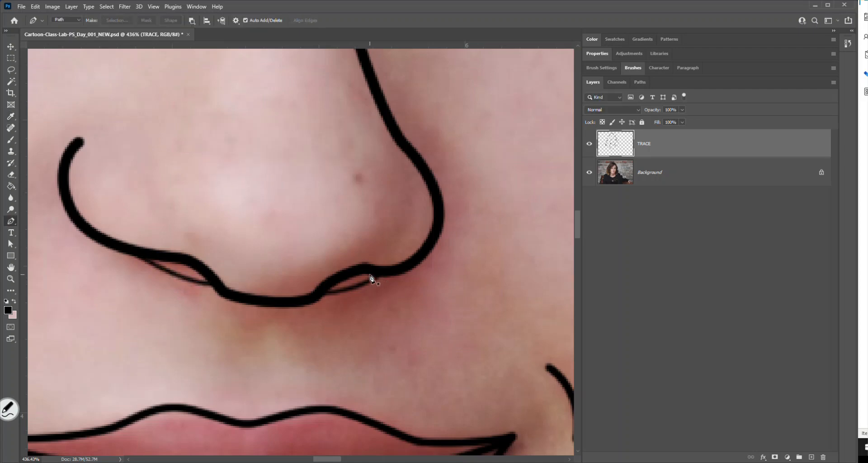
Trace a closed Pen path around the opening of the left eye, including its inner corner
{"action": "key", "text": "ctrl+1"}
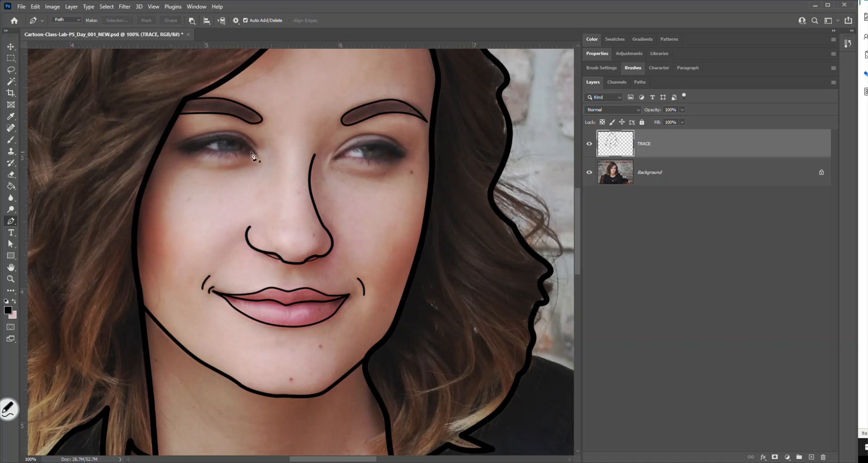
{"action": "left_click", "coordinate": [11, 279]}
{"action": "left_click_drag", "start_coordinate": [155, 116], "coordinate": [324, 231]}
{"action": "scroll", "coordinate": [335, 256], "scroll_direction": "up", "scroll_amount": 5}
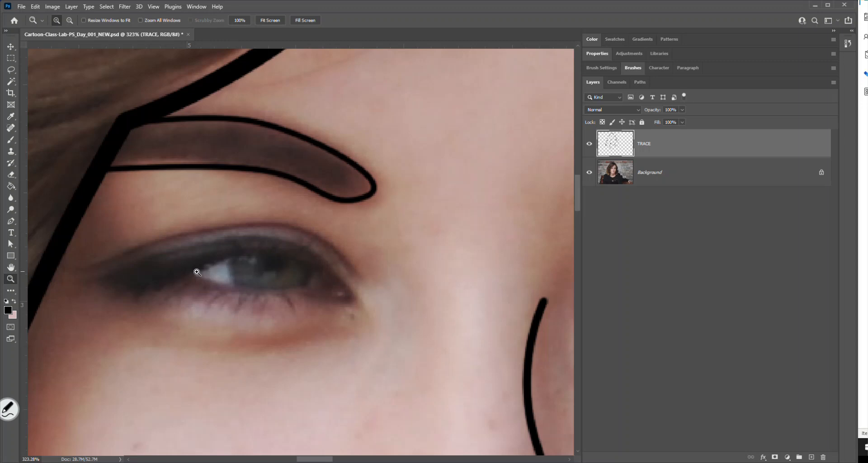
{"action": "left_click", "coordinate": [11, 221]}
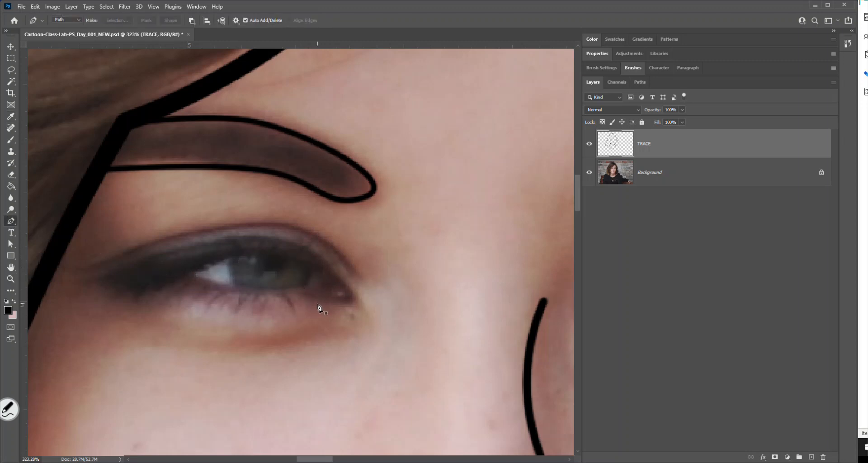
{"action": "left_click", "coordinate": [193, 274]}
{"action": "left_click_drag", "start_coordinate": [270, 253], "coordinate": [315, 258]}
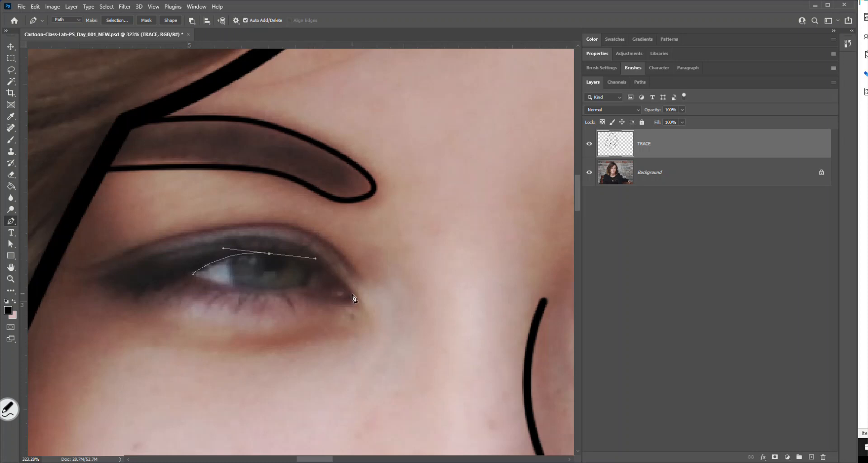
{"action": "left_click_drag", "start_coordinate": [353, 297], "coordinate": [358, 308]}
{"action": "left_click", "coordinate": [334, 300]}
{"action": "left_click_drag", "start_coordinate": [293, 291], "coordinate": [267, 297]}
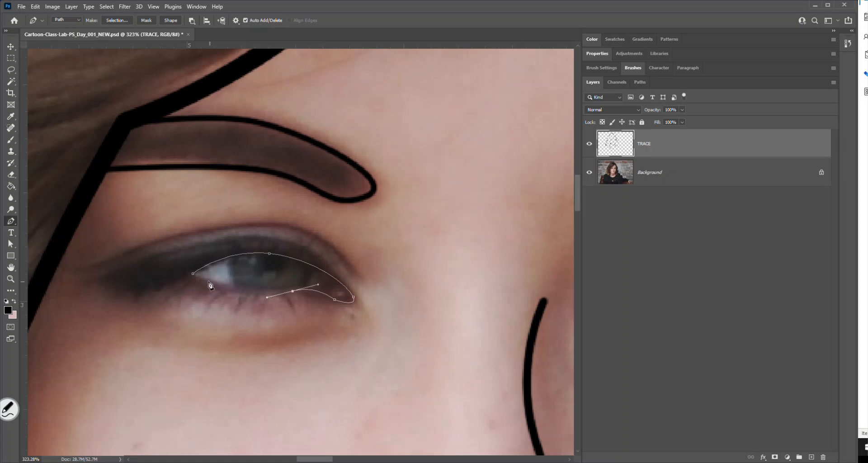
{"action": "left_click_drag", "start_coordinate": [193, 273], "coordinate": [176, 258]}
Check the Brush settings, stroke the left eye's outline path without simulated pressure, and dismiss the path
{"action": "left_click", "coordinate": [9, 141]}
{"action": "right_click", "coordinate": [117, 202]}
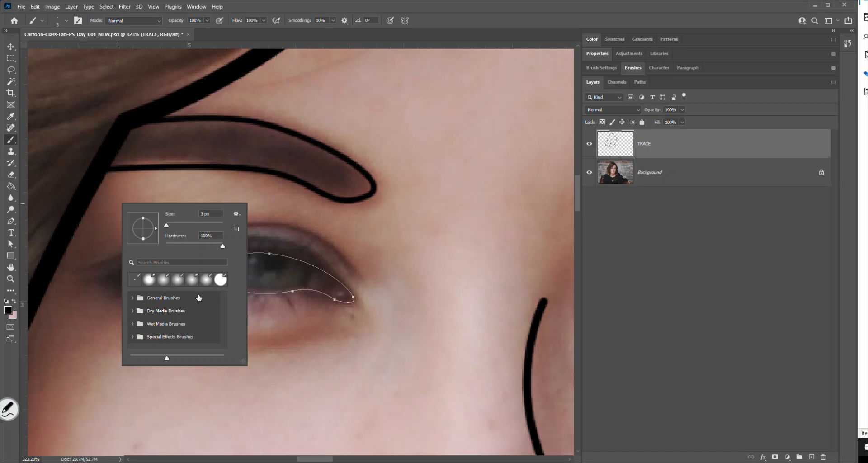
{"action": "key", "text": "Escape"}
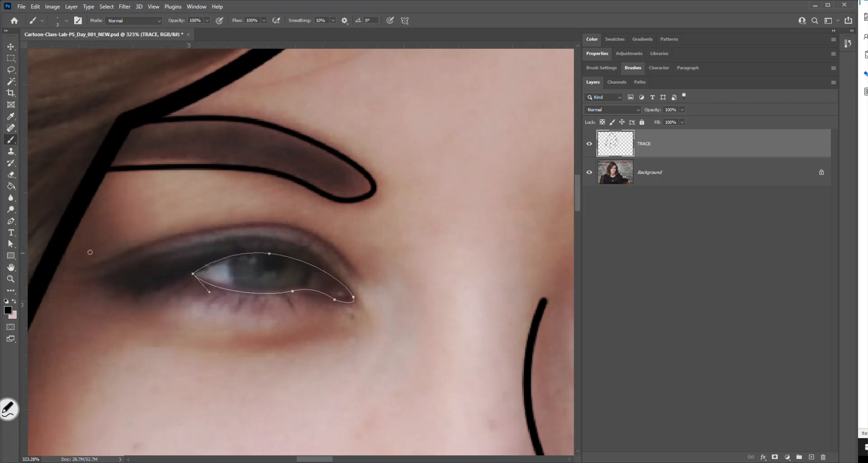
{"action": "left_click", "coordinate": [12, 221]}
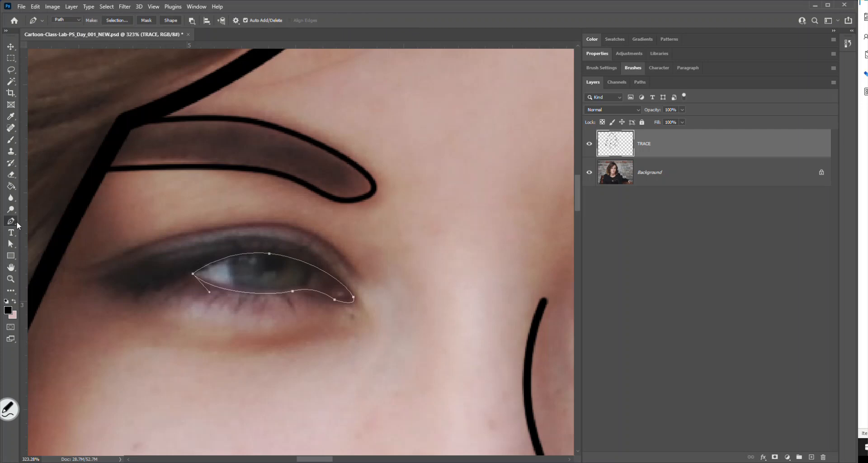
{"action": "right_click", "coordinate": [247, 311]}
{"action": "left_click", "coordinate": [273, 173]}
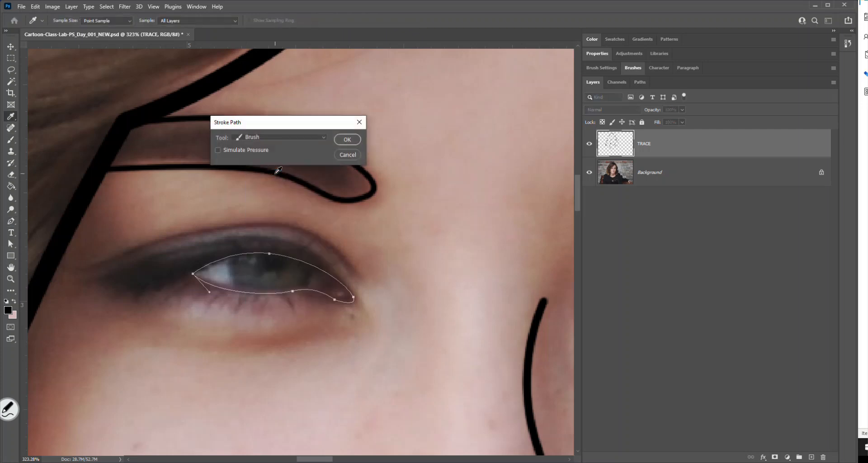
{"action": "key", "text": "Return"}
{"action": "key", "text": "Return"}
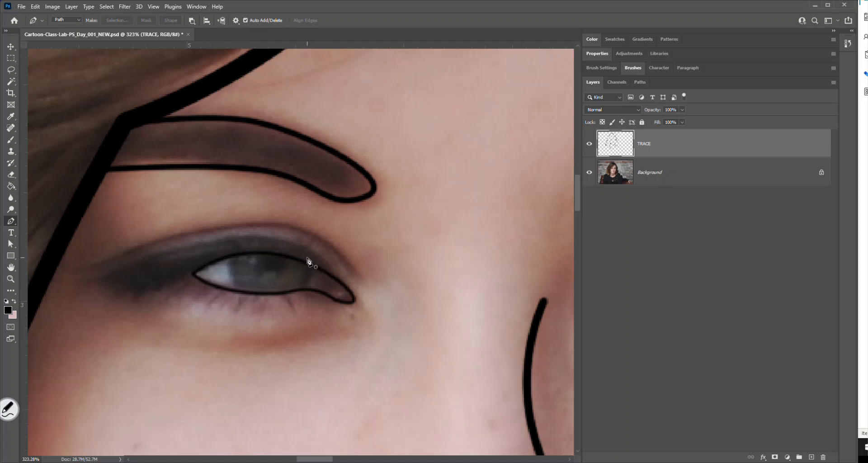
Trace the dark eyeliner shape above and beyond the outer corner of the left eye with the Pen and stroke it with the Brush
{"action": "left_click", "coordinate": [330, 275]}
{"action": "left_click_drag", "start_coordinate": [230, 239], "coordinate": [145, 244]}
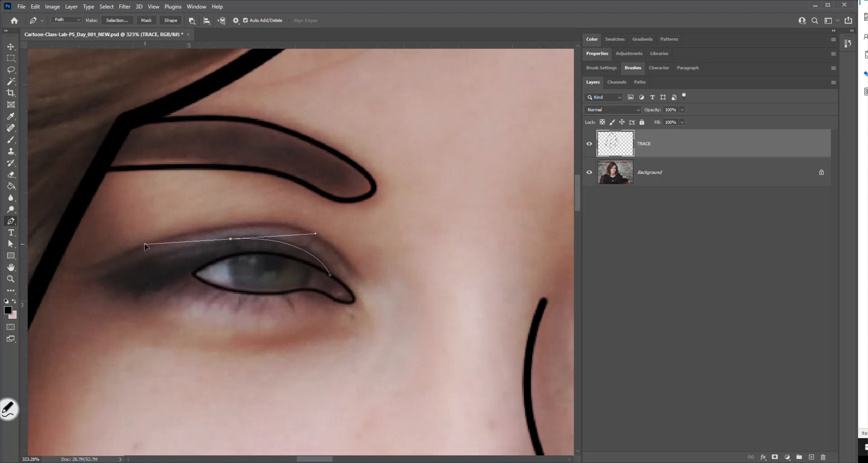
{"action": "left_click", "coordinate": [100, 278]}
{"action": "left_click_drag", "start_coordinate": [149, 294], "coordinate": [167, 288]}
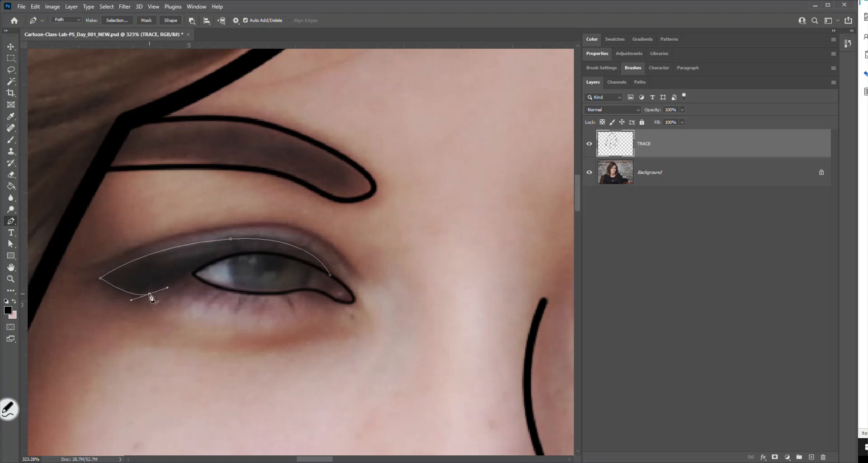
{"action": "left_click", "coordinate": [150, 295], "text": "alt"}
{"action": "left_click", "coordinate": [195, 273]}
{"action": "right_click", "coordinate": [163, 300]}
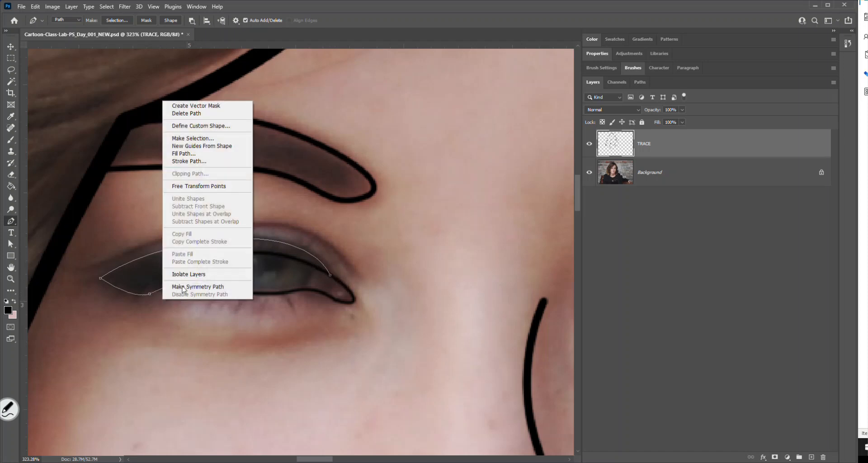
{"action": "left_click", "coordinate": [193, 162]}
{"action": "key", "text": "Return"}
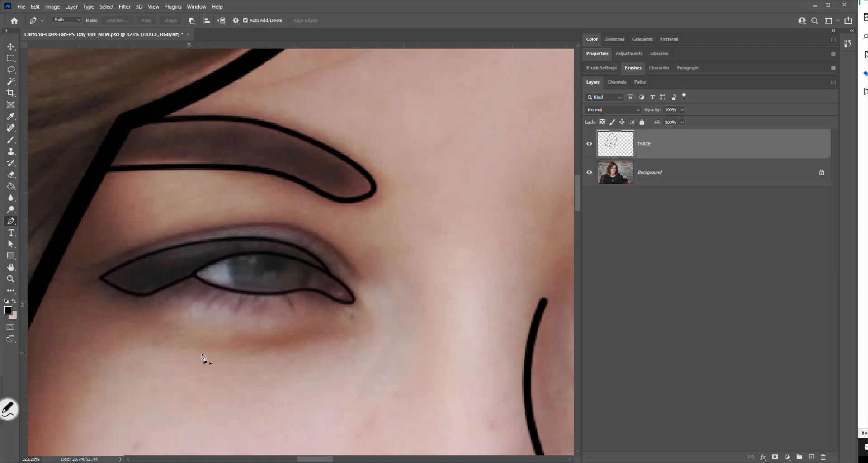
Draw a gently curved Pen line below the left eye for the lower crease and stroke it with the Brush
{"action": "left_click", "coordinate": [327, 335]}
{"action": "left_click_drag", "start_coordinate": [169, 343], "coordinate": [77, 328]}
{"action": "right_click", "coordinate": [195, 364]}
{"action": "left_click", "coordinate": [225, 228]}
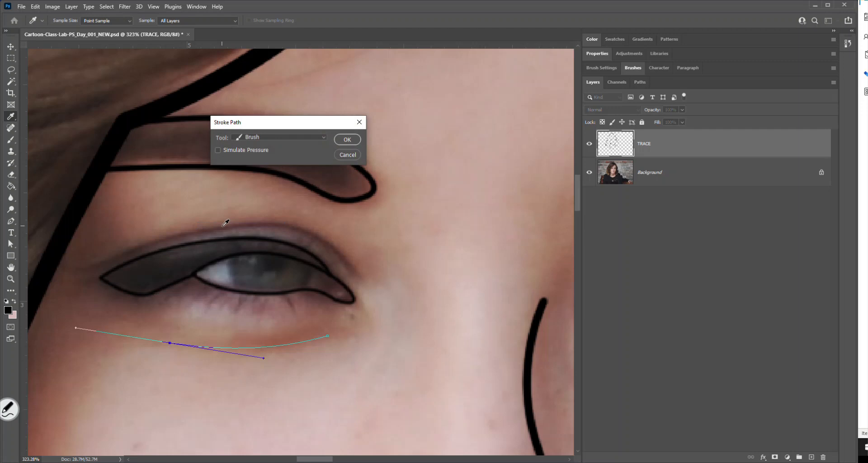
{"action": "key", "text": "Return"}
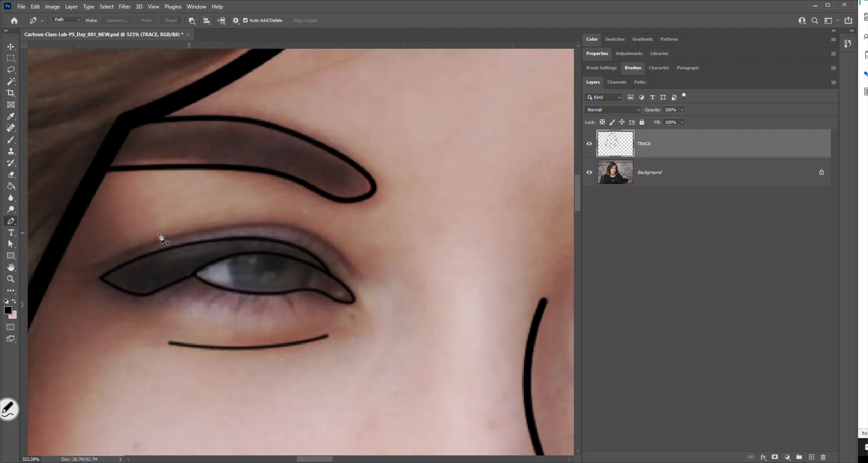
Draw the upper eyelid crease of the left eye as a Pen curve and stroke it with the Brush
{"action": "left_click", "coordinate": [355, 272]}
{"action": "mouse_move", "coordinate": [141, 248]}
{"action": "left_mouse_down"}
{"action": "mouse_move", "coordinate": [48, 278]}
{"action": "mouse_move", "coordinate": [22, 328]}
{"action": "mouse_move", "coordinate": [106, 306]}
{"action": "mouse_move", "coordinate": [143, 308]}
{"action": "left_mouse_up"}
{"action": "right_click", "coordinate": [313, 228]}
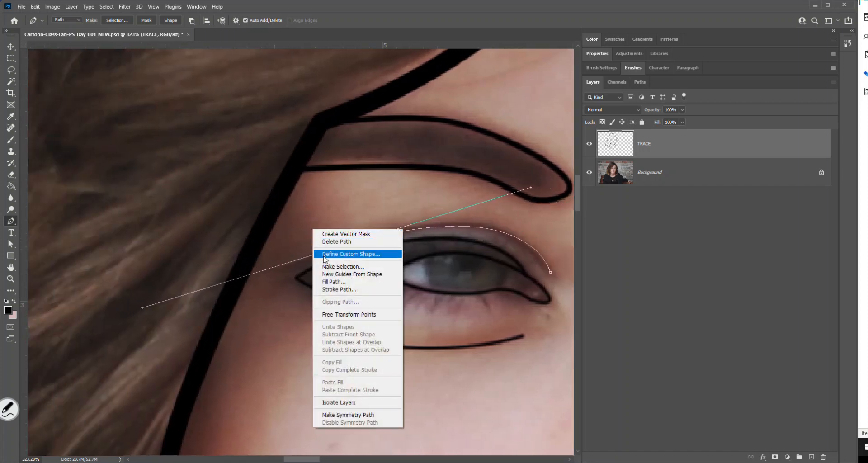
{"action": "left_click", "coordinate": [326, 286]}
{"action": "key", "text": "Return"}
{"action": "key", "text": "Return"}
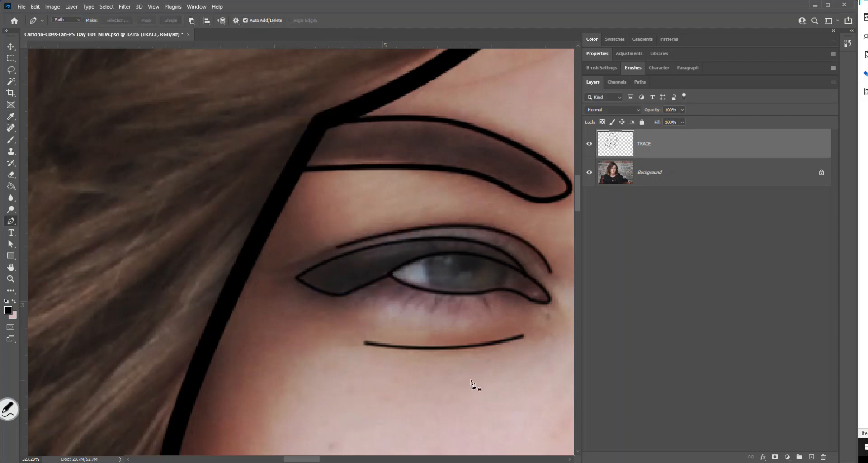
Draw the left edge of the left eye's iris as a Pen curve and stroke it with the Brush
{"action": "scroll", "coordinate": [504, 318], "scroll_direction": "right", "scroll_amount": 6}
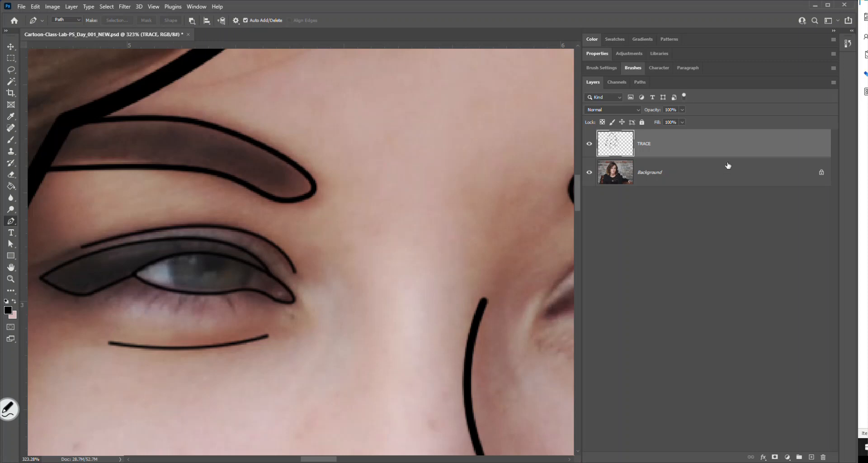
{"action": "left_click", "coordinate": [173, 256]}
{"action": "left_click_drag", "start_coordinate": [176, 291], "coordinate": [195, 309]}
{"action": "right_click", "coordinate": [176, 310]}
{"action": "left_click", "coordinate": [204, 172]}
{"action": "key", "text": "Return"}
Draw the right edge of the left eye's iris as a Pen curve, stroke it with the Brush, and dismiss the path
{"action": "left_click", "coordinate": [246, 264]}
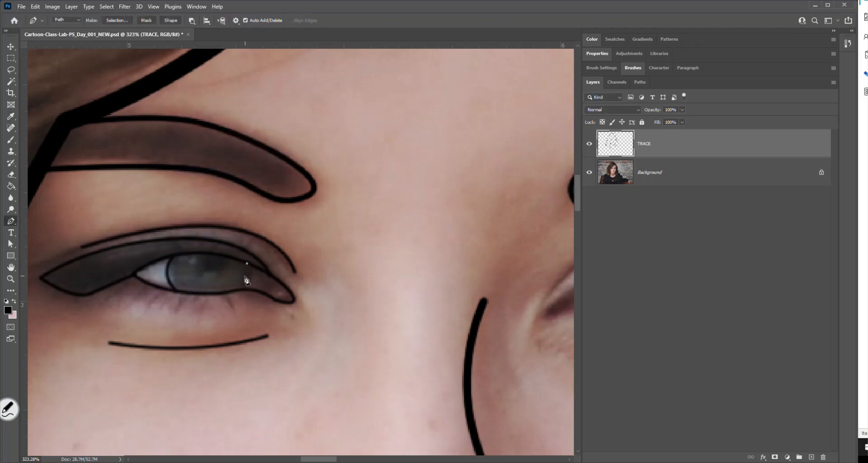
{"action": "left_click", "coordinate": [242, 290]}
{"action": "right_click", "coordinate": [226, 305]}
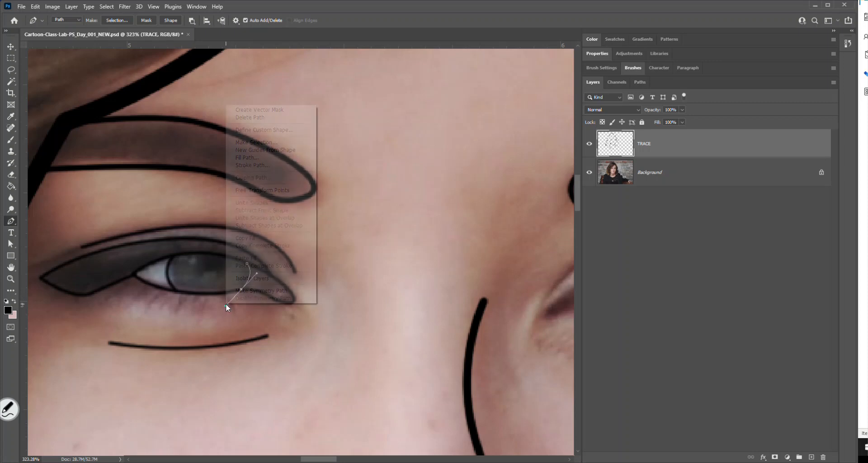
{"action": "left_click", "coordinate": [249, 166]}
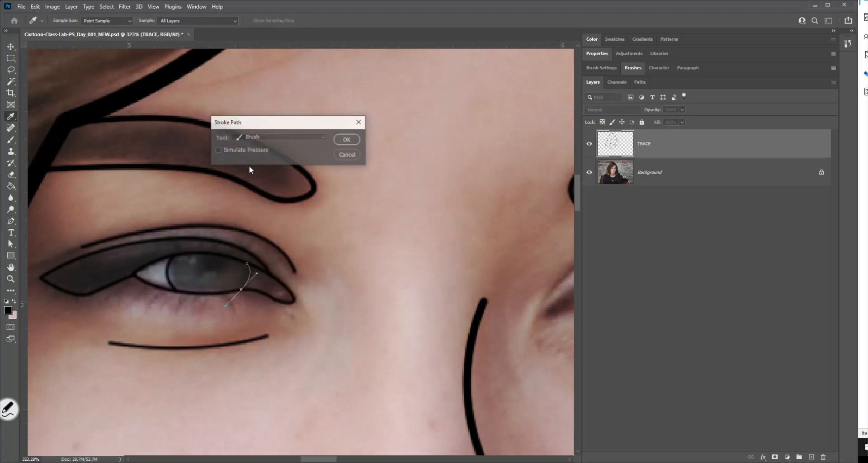
{"action": "key", "text": "Return"}
{"action": "key", "text": "Return"}
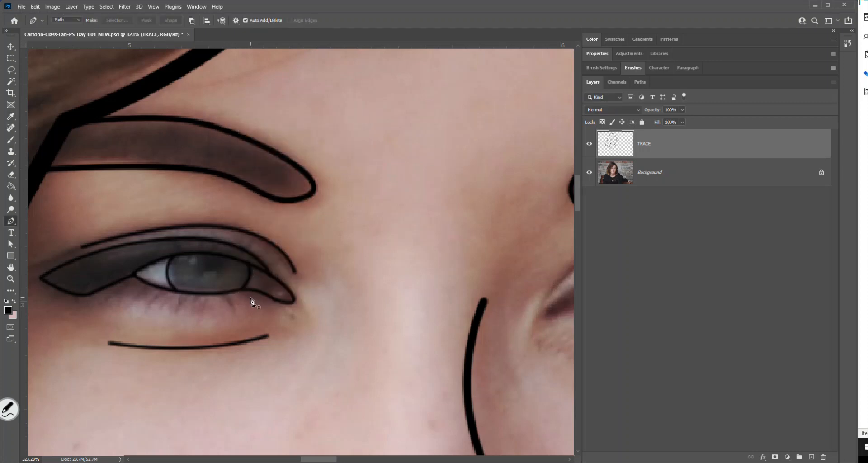
Draw a small closed circle in the upper middle of the left eye's iris with the Curvature Pen Tool
{"action": "right_click", "coordinate": [12, 221]}
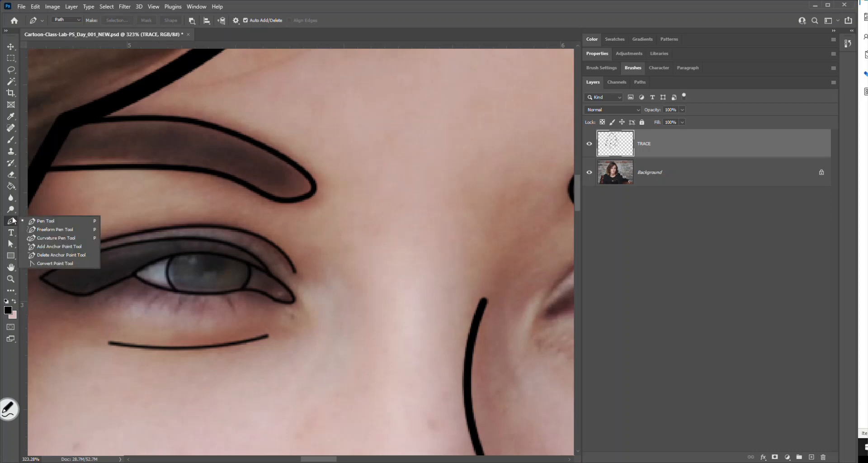
{"action": "left_click", "coordinate": [45, 238]}
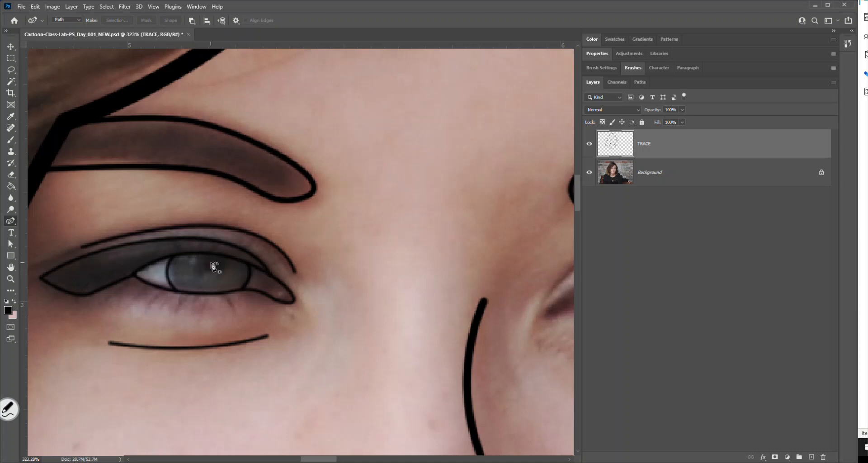
{"action": "scroll", "coordinate": [210, 267], "scroll_direction": "up", "scroll_amount": 1}
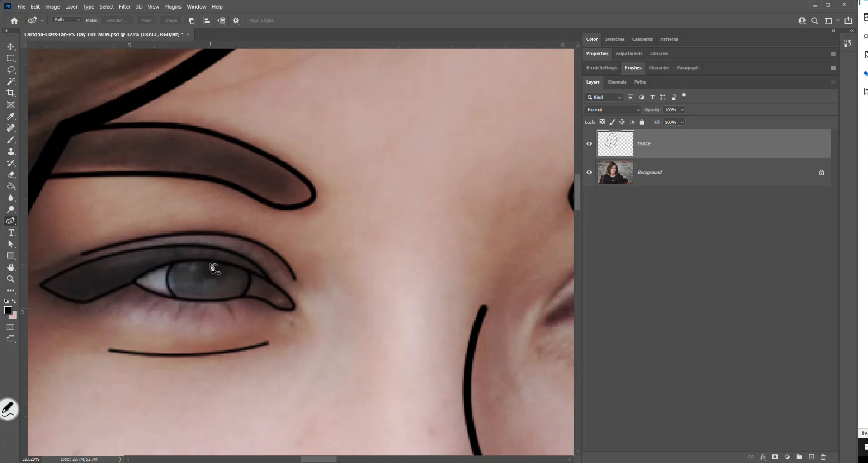
{"action": "left_click", "coordinate": [209, 263]}
{"action": "left_click", "coordinate": [201, 272]}
{"action": "left_click", "coordinate": [210, 280]}
{"action": "left_click", "coordinate": [217, 271]}
{"action": "left_click", "coordinate": [209, 264]}
Stroke the small circle in the iris with the Brush and hide the Background layer to review the line art
{"action": "right_click", "coordinate": [219, 278]}
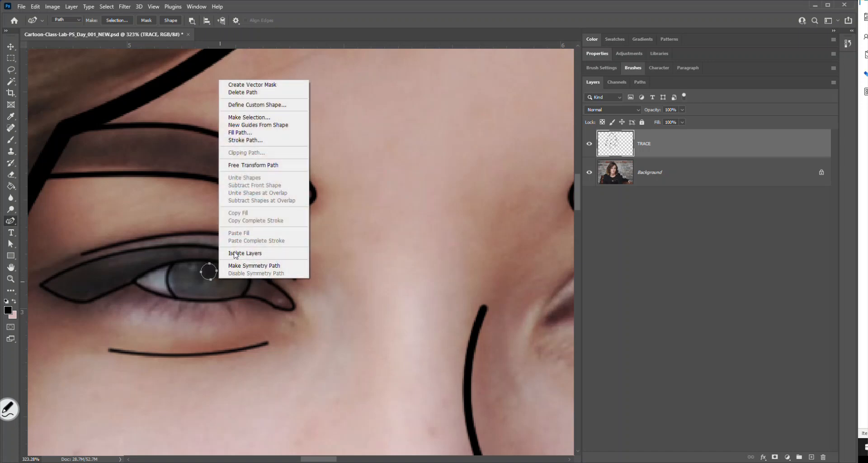
{"action": "left_click", "coordinate": [244, 141]}
{"action": "key", "text": "Return"}
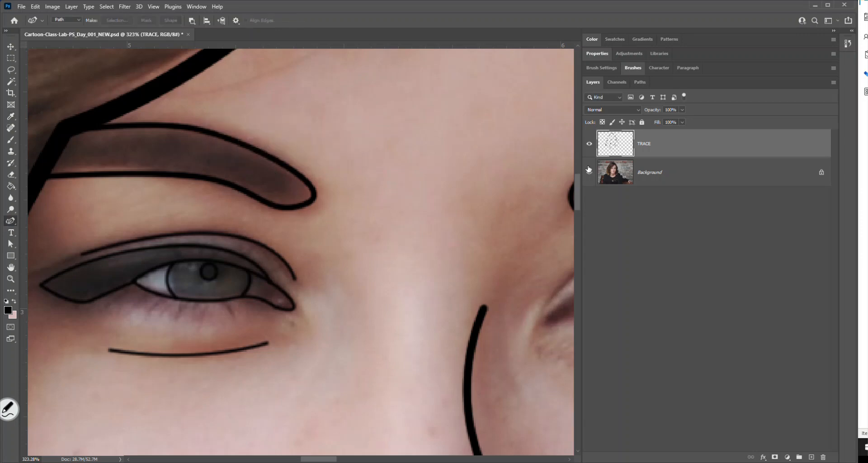
{"action": "left_click", "coordinate": [589, 171]}
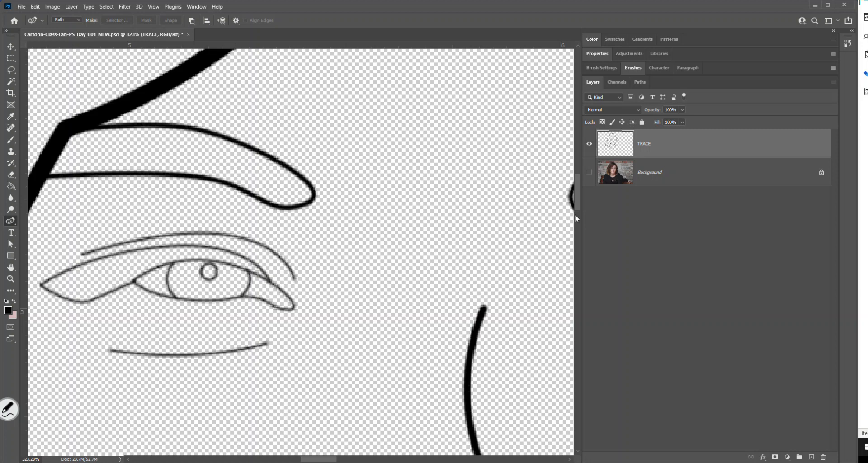
Make the Background layer visible again at the right eye as a tracing reference
{"action": "mouse_move", "coordinate": [318, 460]}
{"action": "left_mouse_down"}
{"action": "mouse_move", "coordinate": [361, 459]}
{"action": "mouse_move", "coordinate": [341, 460]}
{"action": "left_mouse_up"}
{"action": "left_click", "coordinate": [588, 173]}
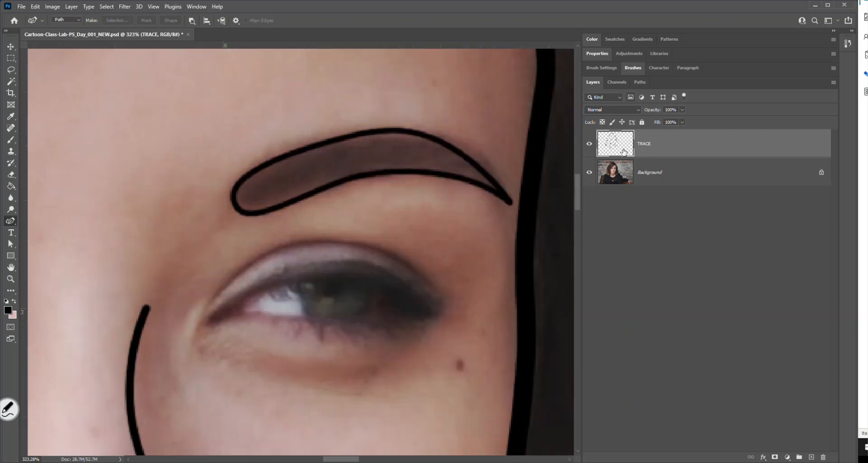
{"action": "left_click", "coordinate": [213, 318]}
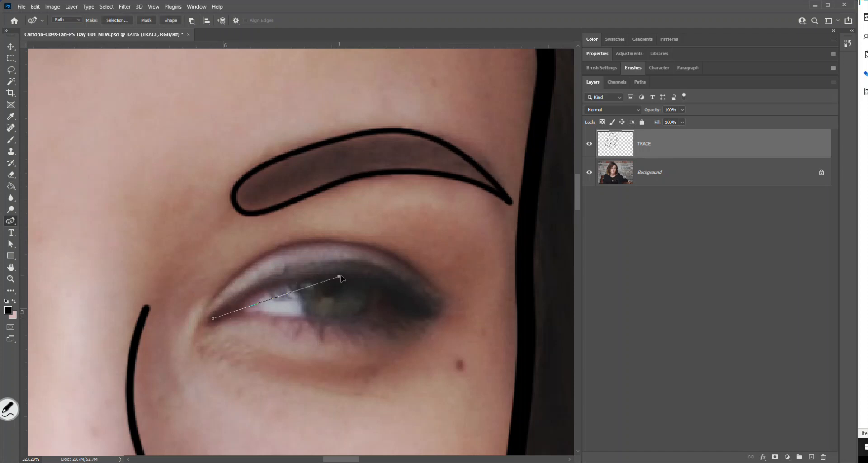
{"action": "key", "text": "ctrl+z"}
{"action": "key", "text": "ctrl+z"}
Draw a closed path with the Pen Tool around the opening of the right eye, following both eyelids from the inner corner
{"action": "right_click", "coordinate": [11, 221]}
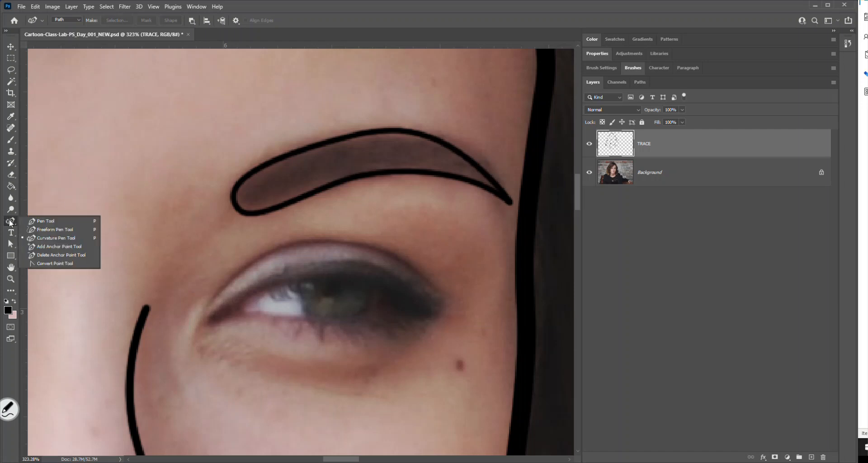
{"action": "left_click", "coordinate": [41, 223]}
{"action": "left_click", "coordinate": [215, 318]}
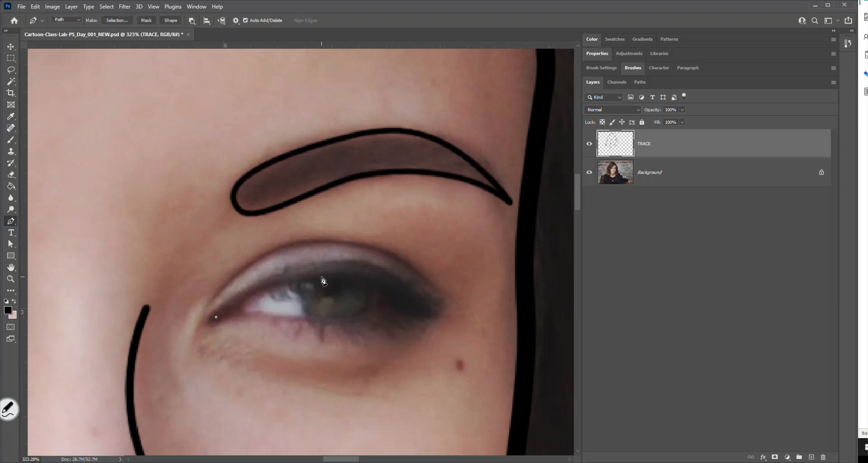
{"action": "left_click_drag", "start_coordinate": [335, 274], "coordinate": [391, 278]}
{"action": "mouse_move", "coordinate": [431, 309]}
{"action": "left_mouse_down"}
{"action": "mouse_move", "coordinate": [445, 324]}
{"action": "mouse_move", "coordinate": [438, 319]}
{"action": "left_mouse_up"}
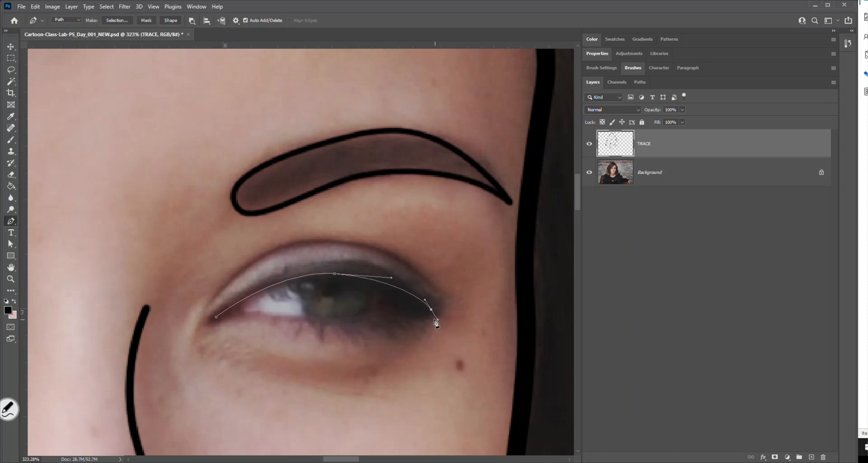
{"action": "left_click", "coordinate": [361, 321]}
{"action": "left_click_drag", "start_coordinate": [361, 321], "coordinate": [351, 321]}
{"action": "left_click", "coordinate": [284, 317]}
{"action": "left_click_drag", "start_coordinate": [285, 319], "coordinate": [280, 316]}
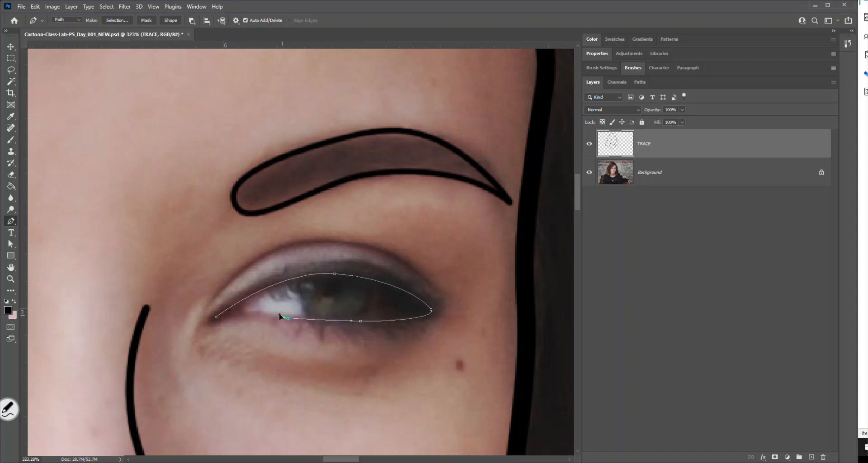
{"action": "left_click", "coordinate": [217, 317]}
{"action": "left_click_drag", "start_coordinate": [212, 321], "coordinate": [207, 322]}
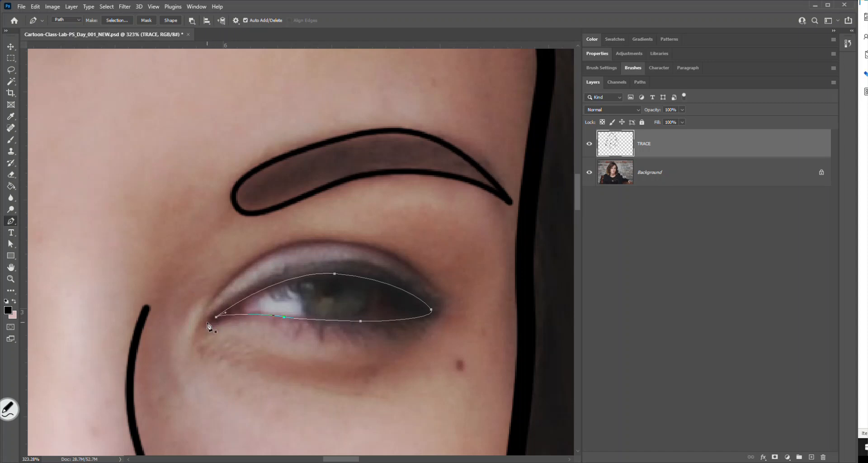
Stroke the closed right eye outline with the Brush
{"action": "right_click", "coordinate": [363, 356]}
{"action": "left_click", "coordinate": [382, 204]}
{"action": "key", "text": "Return"}
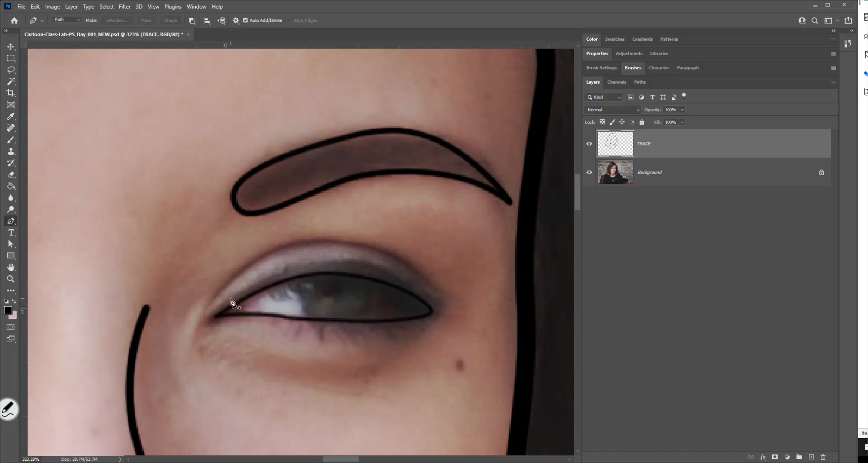
Draw a Pen path for the upper lash line above the right eye, ending at the outer corner, and stroke it with the Brush
{"action": "left_click", "coordinate": [260, 291]}
{"action": "left_click_drag", "start_coordinate": [368, 263], "coordinate": [427, 279]}
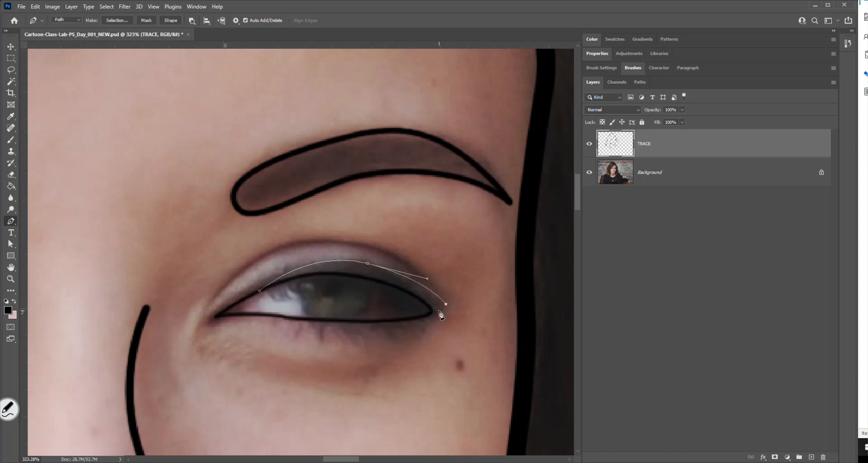
{"action": "right_click", "coordinate": [426, 338]}
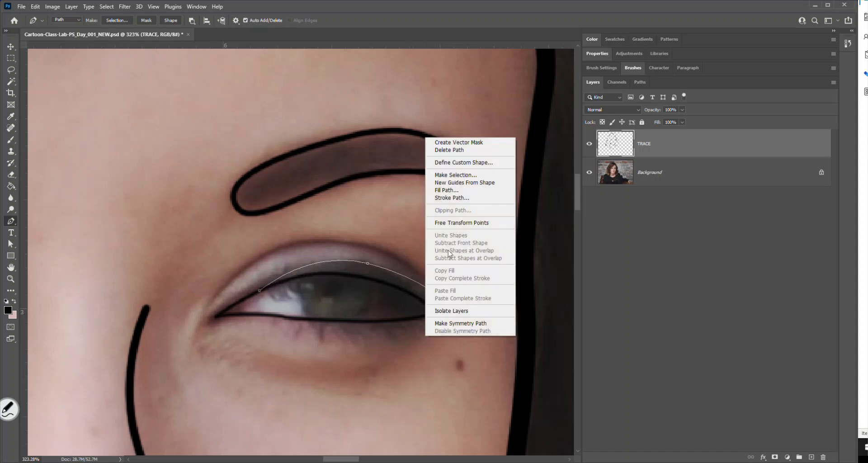
{"action": "left_click", "coordinate": [451, 197]}
{"action": "key", "text": "Return"}
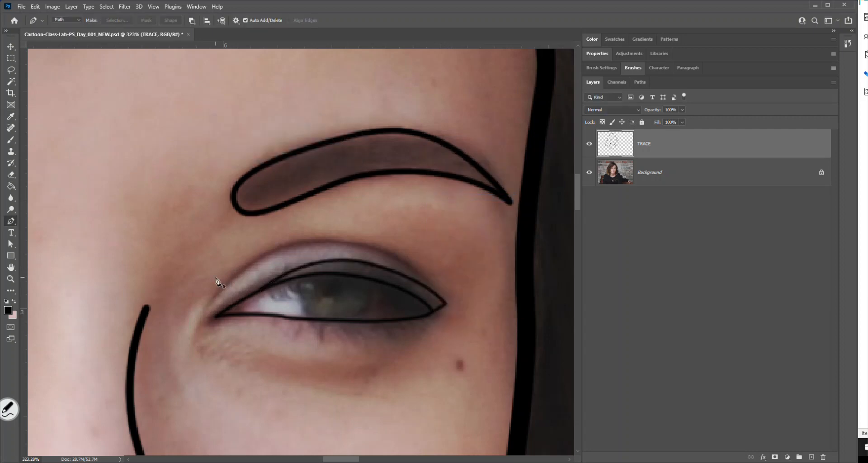
Draw the left edge of the right eye's iris as a Pen curve and stroke it with the Brush
{"action": "left_click", "coordinate": [305, 274]}
{"action": "left_click_drag", "start_coordinate": [309, 319], "coordinate": [332, 338]}
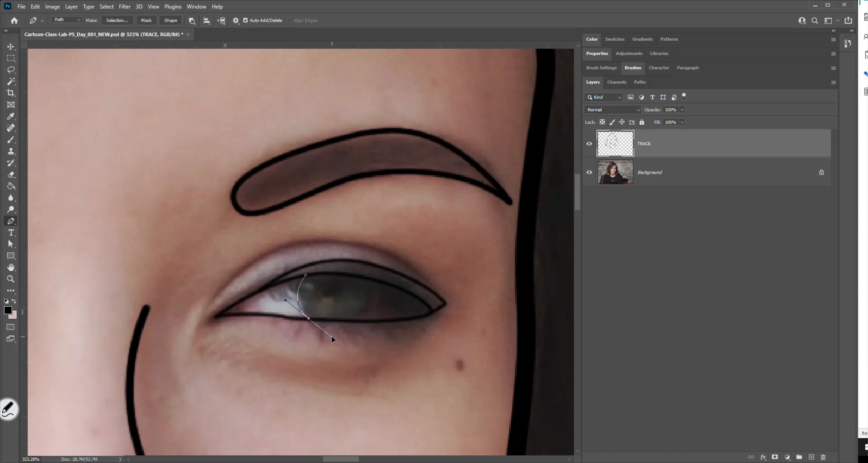
{"action": "right_click", "coordinate": [283, 347]}
{"action": "left_click", "coordinate": [306, 217]}
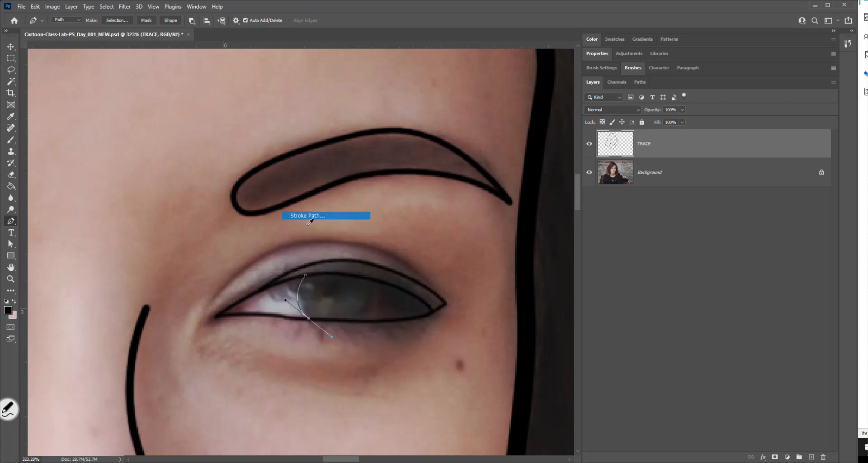
{"action": "key", "text": "Return"}
Draw the right edge of the right eye's iris as a Pen curve and stroke it with the Brush
{"action": "left_click", "coordinate": [365, 280]}
{"action": "left_click_drag", "start_coordinate": [358, 320], "coordinate": [330, 340]}
{"action": "right_click", "coordinate": [329, 341]}
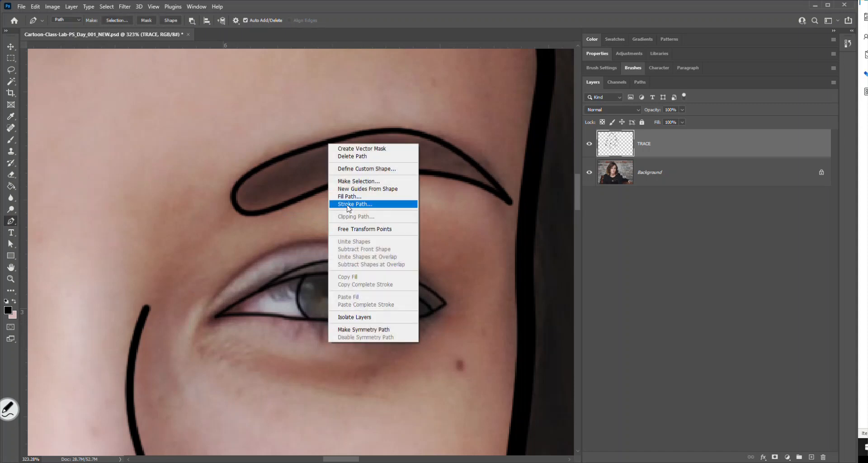
{"action": "left_click", "coordinate": [349, 205]}
{"action": "key", "text": "Return"}
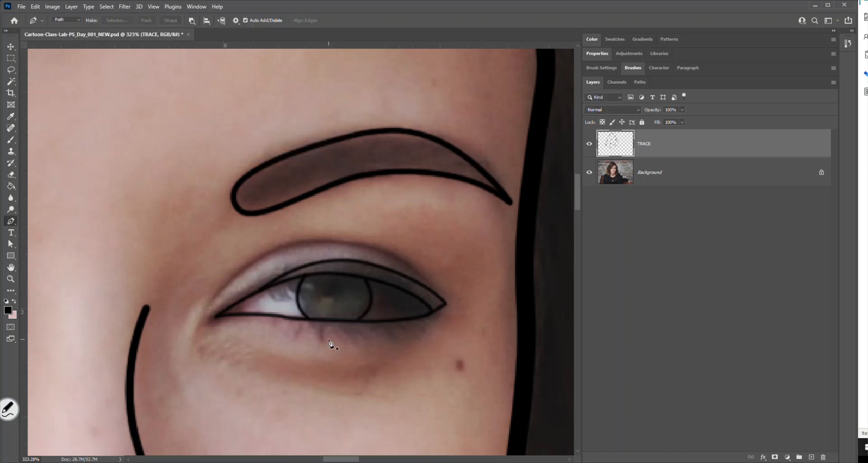
Draw the eyelid crease above the right eye as a Pen curve, stroke it with the Brush, and dismiss the path
{"action": "left_click", "coordinate": [216, 298]}
{"action": "left_click_drag", "start_coordinate": [408, 263], "coordinate": [535, 332]}
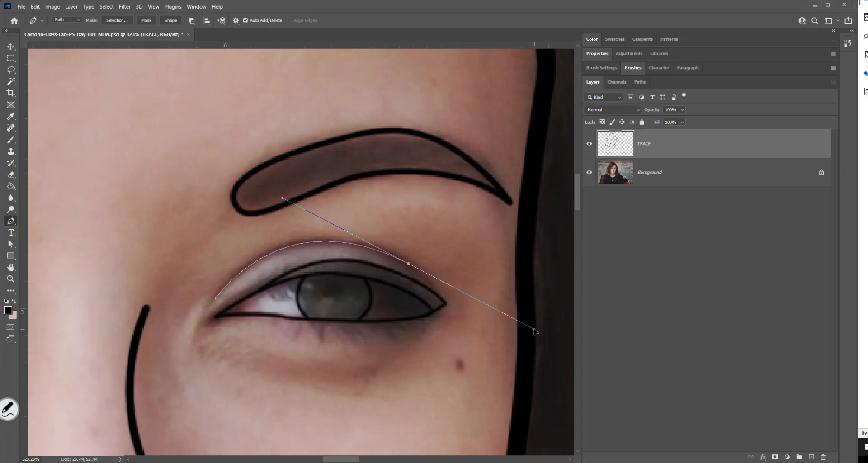
{"action": "right_click", "coordinate": [475, 277]}
{"action": "left_click", "coordinate": [515, 132]}
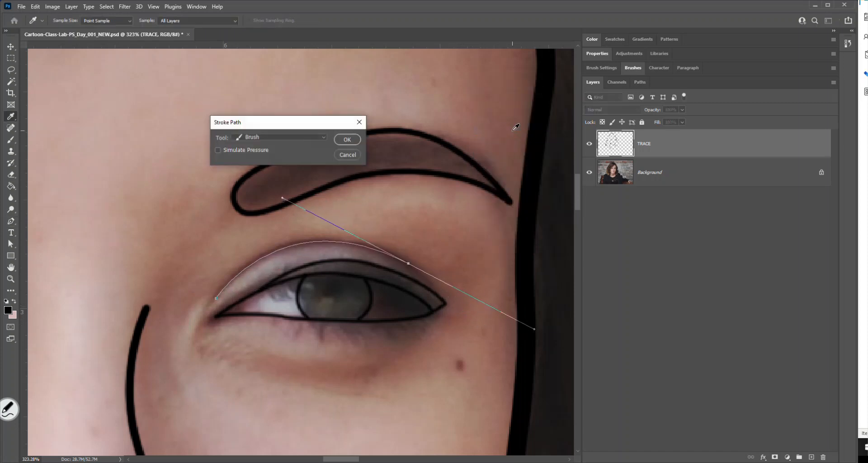
{"action": "key", "text": "Return"}
{"action": "key", "text": "Return"}
Draw the crease below the right eye as a Pen curve, stroke it with the Brush, and dismiss the path
{"action": "left_click", "coordinate": [243, 368]}
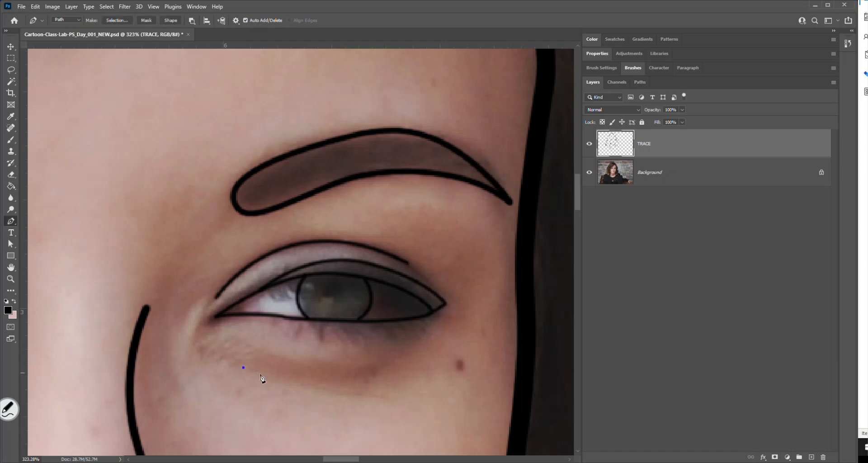
{"action": "left_click_drag", "start_coordinate": [393, 380], "coordinate": [496, 362]}
{"action": "right_click", "coordinate": [467, 397]}
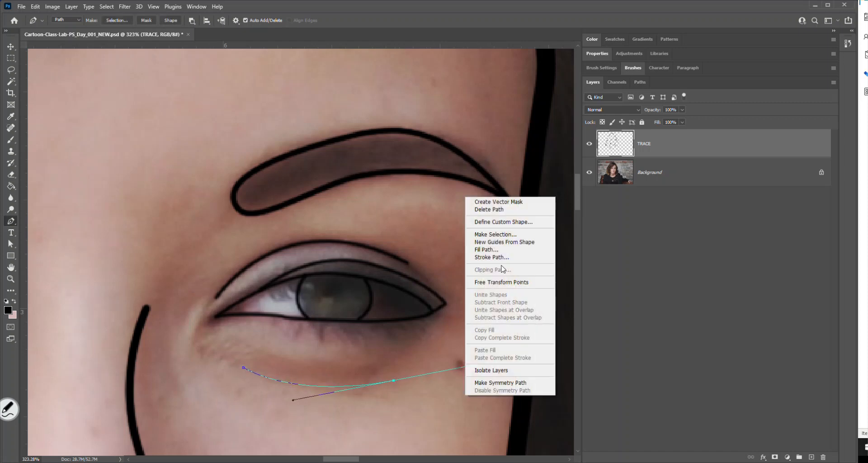
{"action": "left_click", "coordinate": [496, 258]}
{"action": "key", "text": "Return"}
{"action": "key", "text": "Return"}
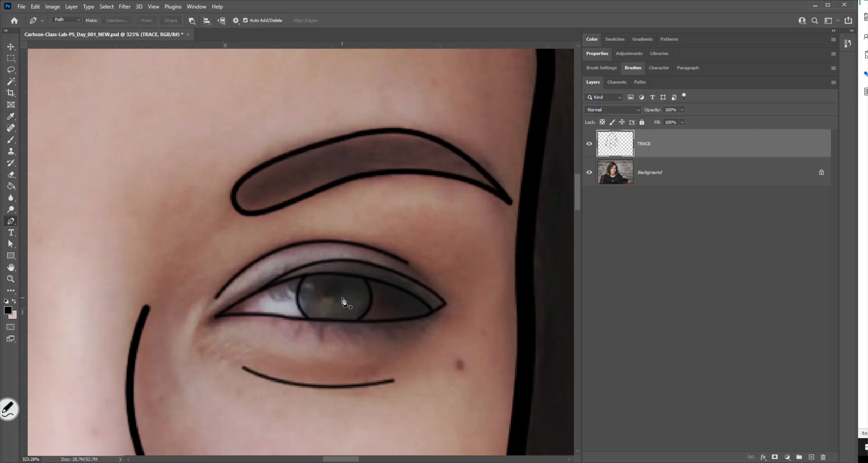
Draw a small closed circle in the upper middle of the right eye's iris with the Curvature Pen Tool
{"action": "right_click", "coordinate": [8, 223]}
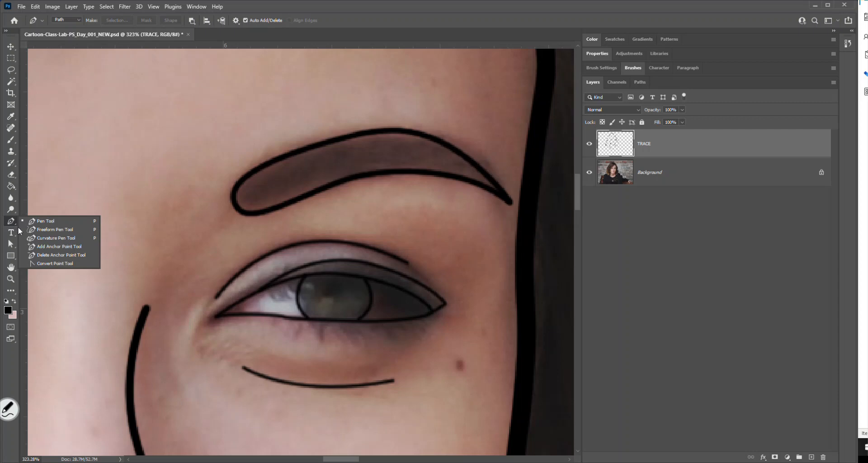
{"action": "left_click", "coordinate": [55, 238]}
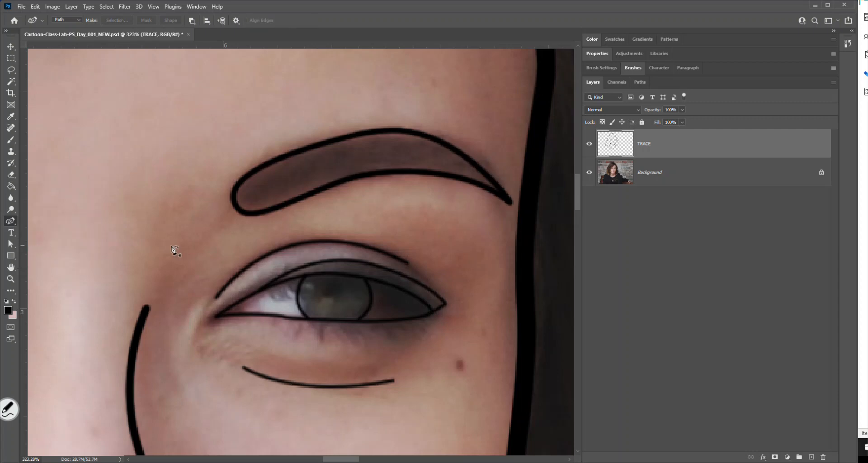
{"action": "left_click", "coordinate": [332, 280]}
{"action": "left_click", "coordinate": [322, 291]}
{"action": "left_click", "coordinate": [332, 298]}
{"action": "left_click", "coordinate": [342, 289]}
{"action": "left_click", "coordinate": [332, 280]}
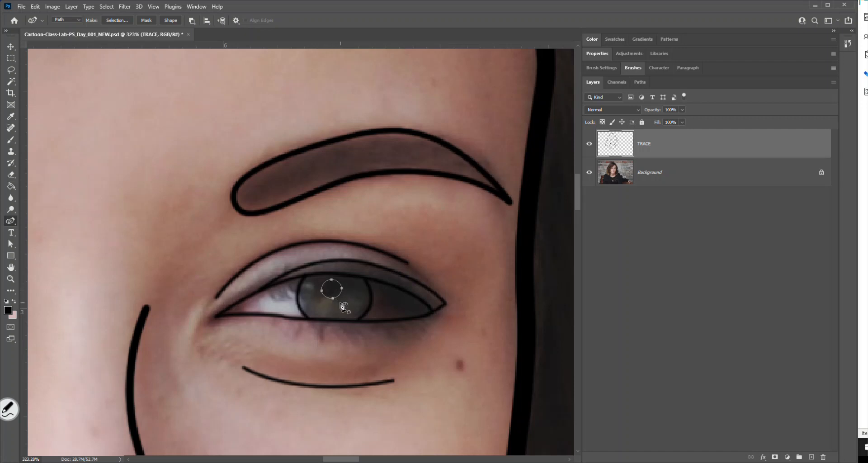
Stroke the small circle in the right eye's iris with the Brush
{"action": "right_click", "coordinate": [344, 308]}
{"action": "left_click", "coordinate": [375, 166]}
{"action": "key", "text": "Return"}
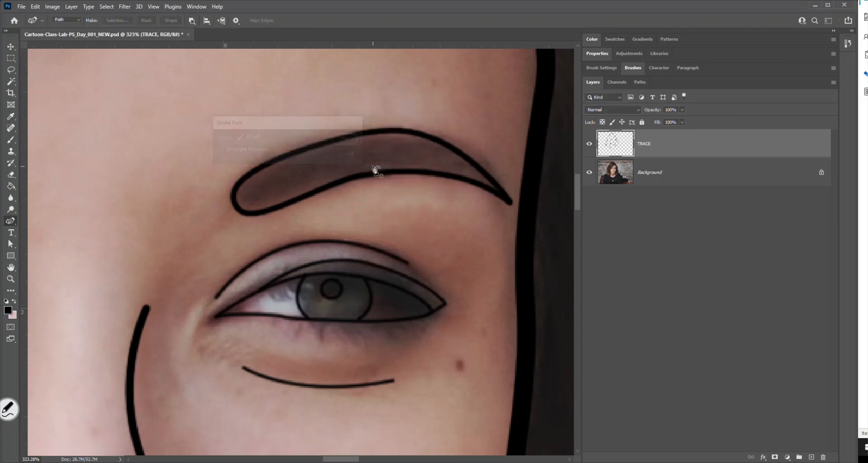
Hide the Background layer and review the line art of the whole face
{"action": "left_click", "coordinate": [590, 172]}
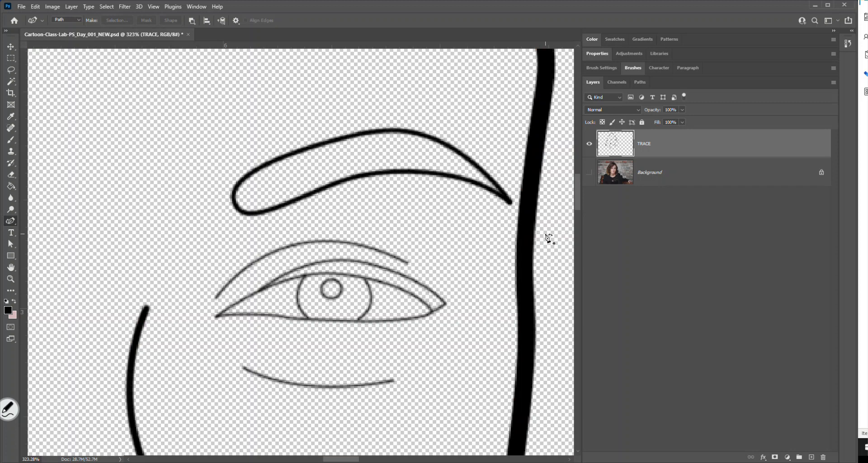
{"action": "key", "text": "ctrl+minus"}
{"action": "key", "text": "ctrl+minus"}
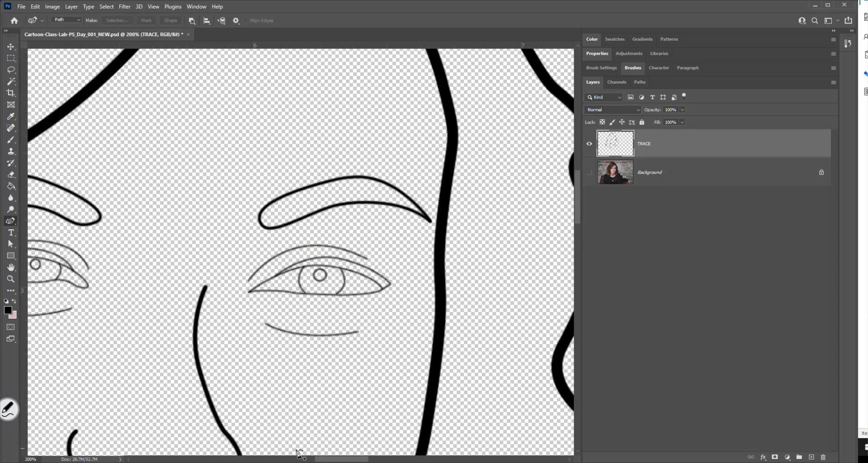
{"action": "left_click_drag", "start_coordinate": [336, 459], "coordinate": [322, 459]}
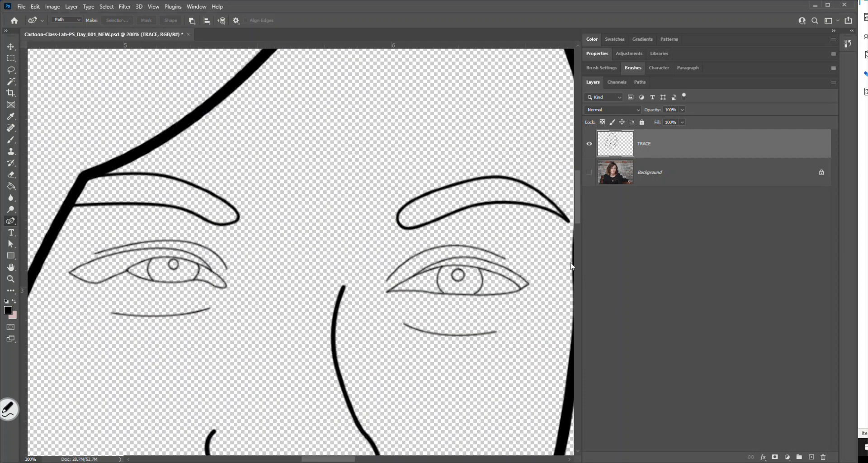
{"action": "left_click_drag", "start_coordinate": [577, 218], "coordinate": [576, 227]}
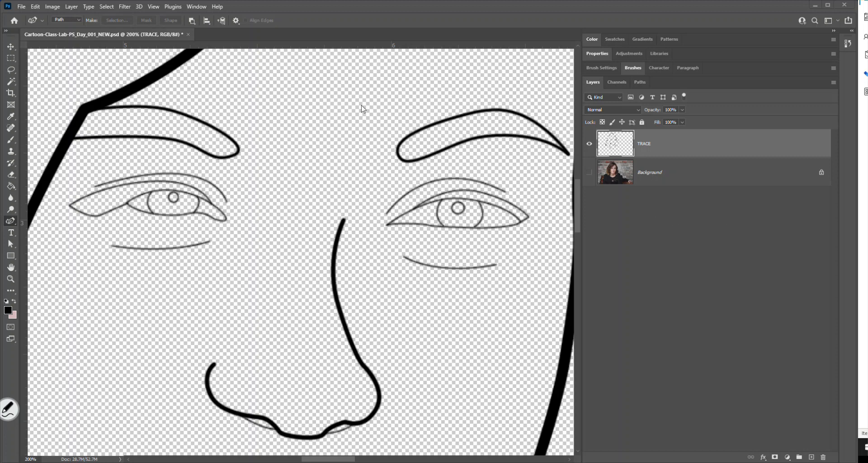
{"action": "key", "text": "ctrl+minus"}
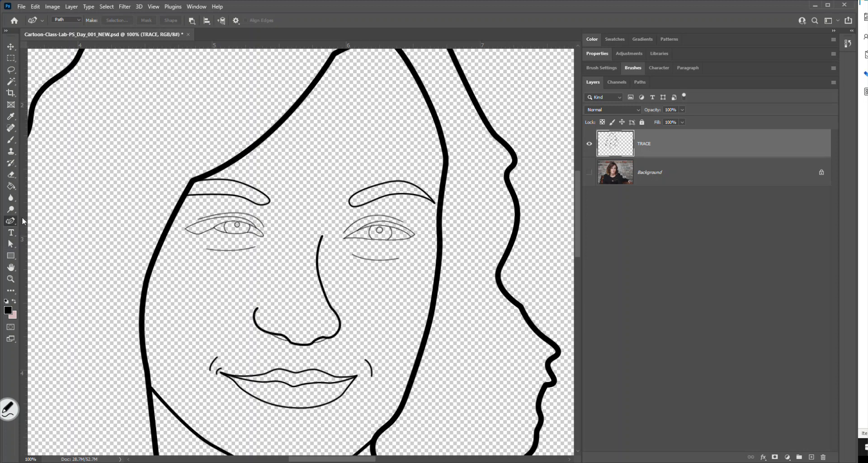
Draw a closed practice circle in the empty area left of the face with the Curvature Pen Tool
{"action": "left_click", "coordinate": [117, 132]}
{"action": "left_click", "coordinate": [94, 171]}
{"action": "left_click", "coordinate": [148, 197]}
{"action": "left_click", "coordinate": [166, 155]}
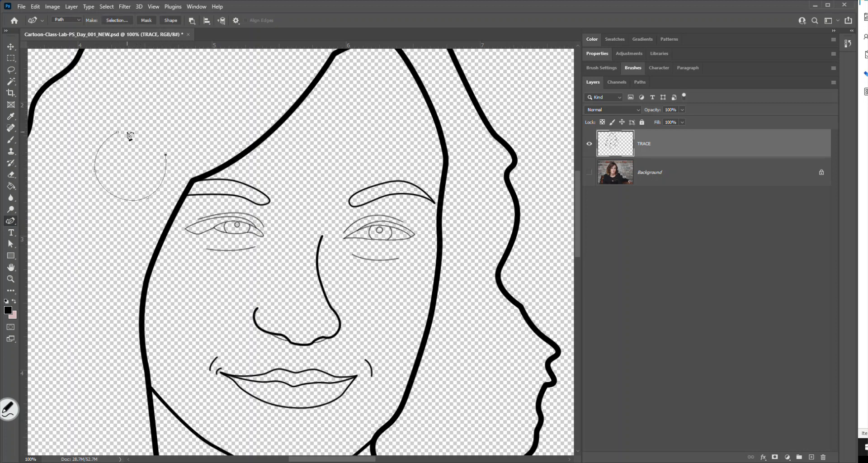
{"action": "left_click", "coordinate": [118, 132]}
Try a curved path with the Pen Tool left of the face, and undo the practice drawing
{"action": "right_click", "coordinate": [10, 221]}
{"action": "left_click", "coordinate": [31, 222]}
{"action": "left_click", "coordinate": [75, 226]}
{"action": "left_click_drag", "start_coordinate": [72, 267], "coordinate": [101, 257]}
{"action": "key", "text": "ctrl+z"}
{"action": "key", "text": "ctrl+z"}
{"action": "key", "text": "ctrl+z"}
{"action": "key", "text": "ctrl+z"}
{"action": "key", "text": "ctrl+z"}
{"action": "key", "text": "Escape"}
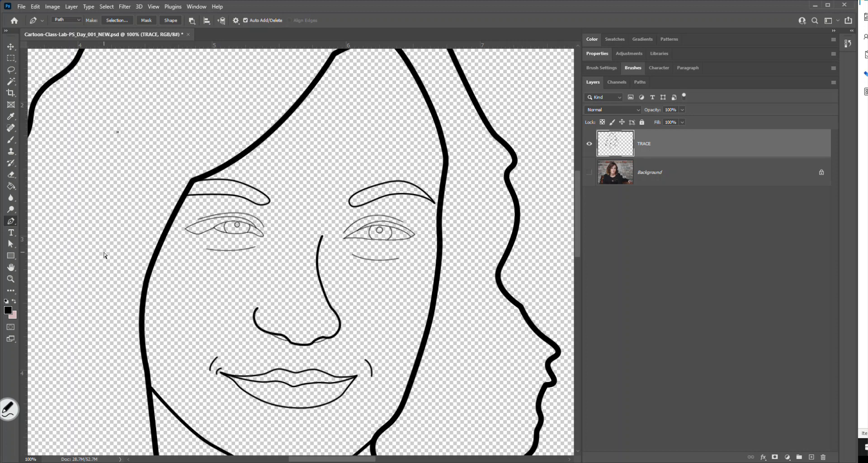
Draw an open, U-shaped practice path in the empty area left of the face with the Pen Tool
{"action": "left_click", "coordinate": [127, 111]}
{"action": "mouse_move", "coordinate": [120, 162]}
{"action": "left_mouse_down"}
{"action": "mouse_move", "coordinate": [110, 170]}
{"action": "mouse_move", "coordinate": [67, 156]}
{"action": "left_mouse_up"}
{"action": "left_click", "coordinate": [69, 143]}
Reshape the practice path with the Curvature Pen Tool by moving its lower-left anchor point outward
{"action": "left_click", "coordinate": [11, 279]}
{"action": "left_click_drag", "start_coordinate": [51, 98], "coordinate": [160, 231]}
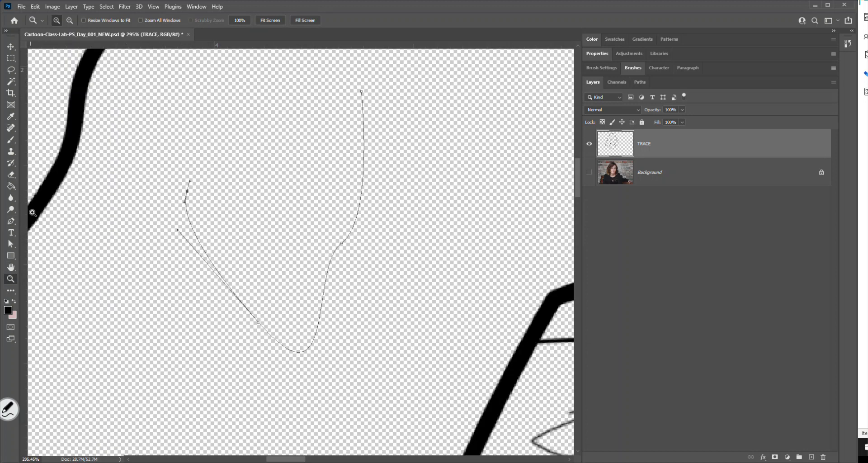
{"action": "left_click", "coordinate": [11, 221]}
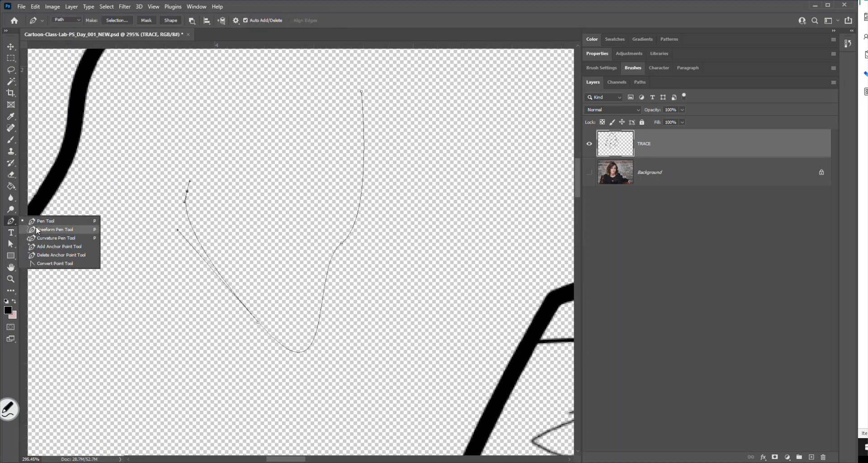
{"action": "left_click", "coordinate": [40, 237]}
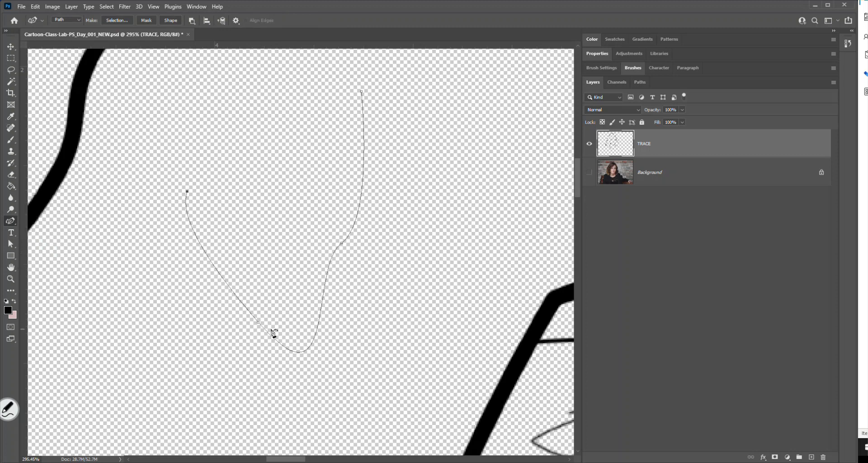
{"action": "left_click_drag", "start_coordinate": [258, 323], "coordinate": [238, 321]}
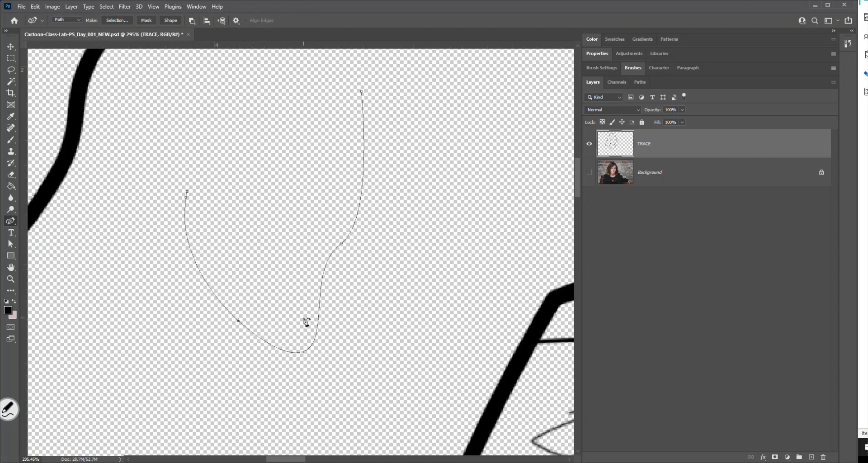
Reshape the right side of the practice path with the Curvature Pen Tool by moving its anchor points and bending the segment between them
{"action": "left_click_drag", "start_coordinate": [304, 351], "coordinate": [316, 343]}
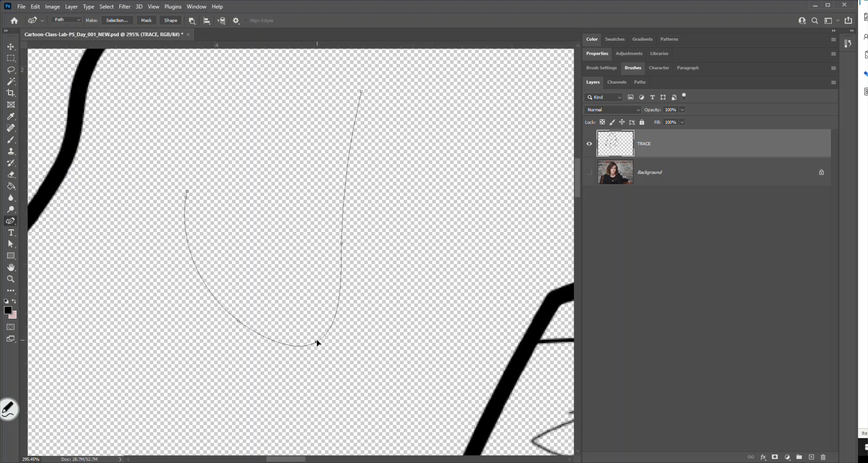
{"action": "left_click_drag", "start_coordinate": [341, 244], "coordinate": [360, 233]}
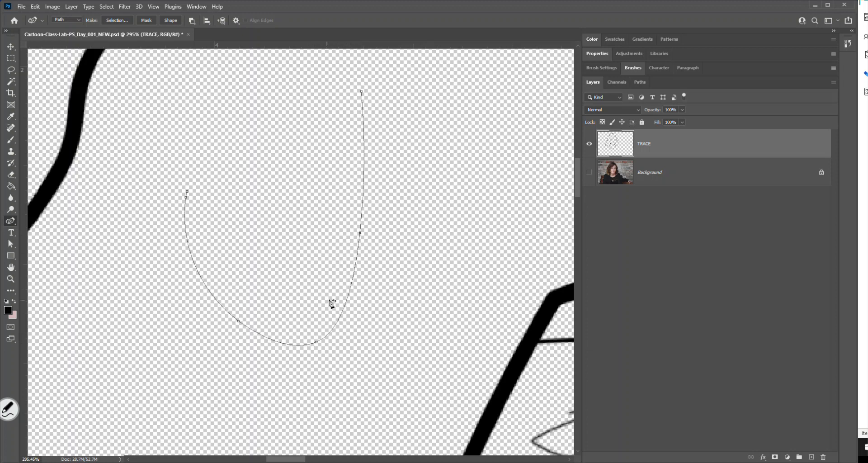
{"action": "left_click_drag", "start_coordinate": [346, 304], "coordinate": [327, 297]}
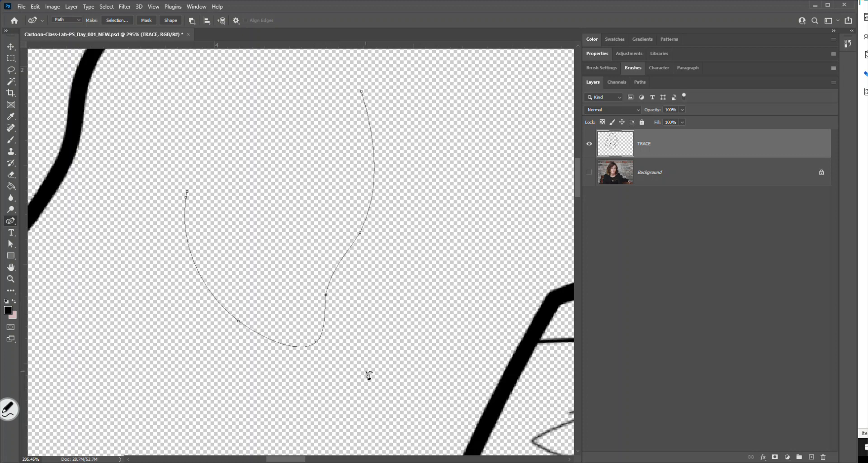
Delete the entire practice path from the empty area beside the face
{"action": "key", "text": "Delete"}
{"action": "key", "text": "Delete"}
{"action": "key", "text": "Delete"}
{"action": "key", "text": "Delete"}
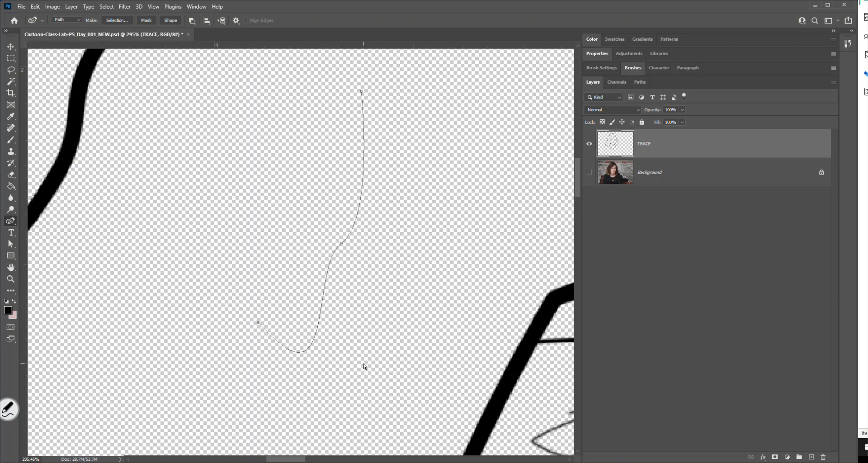
{"action": "key", "text": "Delete"}
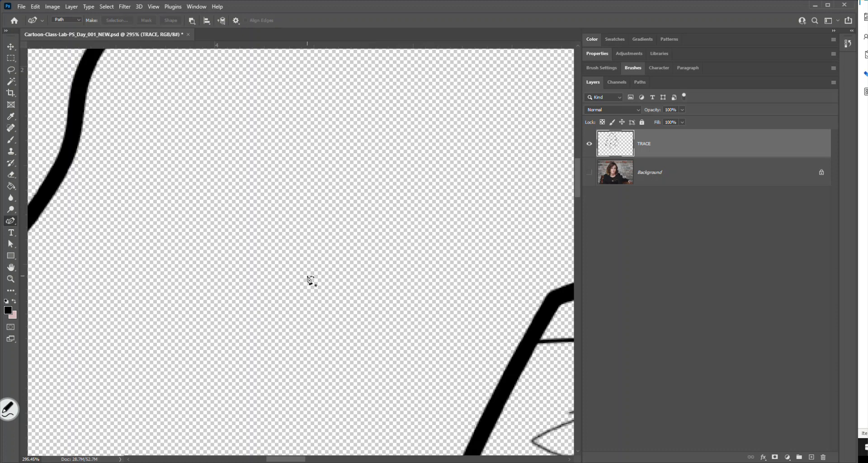
Magnify the tools around the Paint Bucket with the screen magnifier to examine their icons, and close the magnifier
{"action": "scroll", "coordinate": [307, 279], "scroll_direction": "down", "scroll_amount": 5}
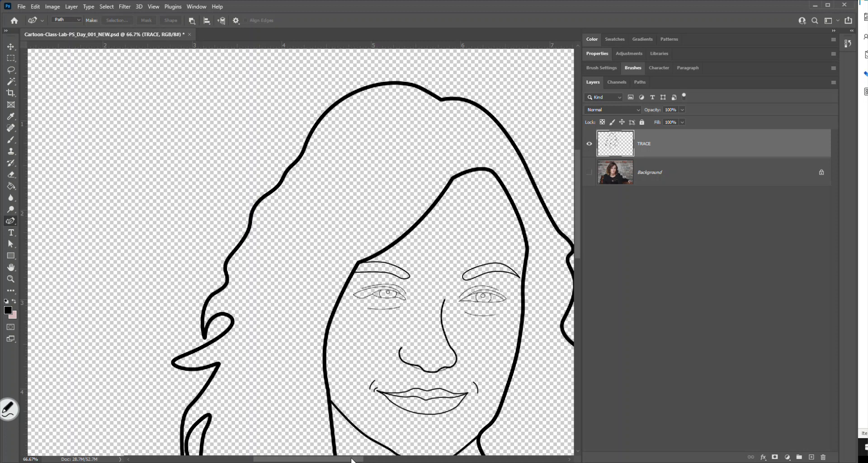
{"action": "left_click_drag", "start_coordinate": [355, 459], "coordinate": [370, 460]}
{"action": "left_click_drag", "start_coordinate": [578, 240], "coordinate": [577, 248]}
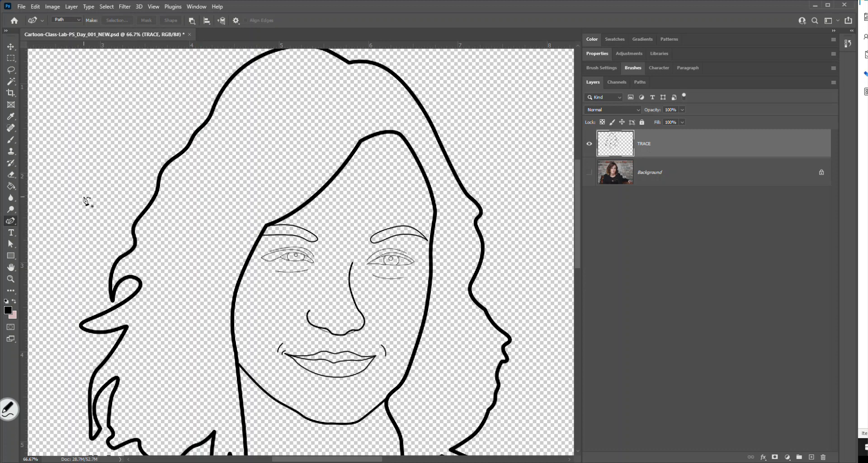
{"action": "left_click", "coordinate": [5, 410]}
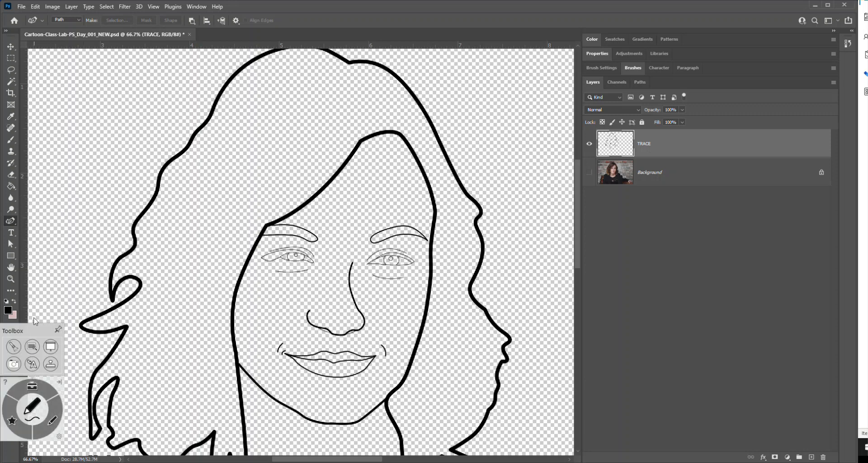
{"action": "left_click", "coordinate": [31, 346]}
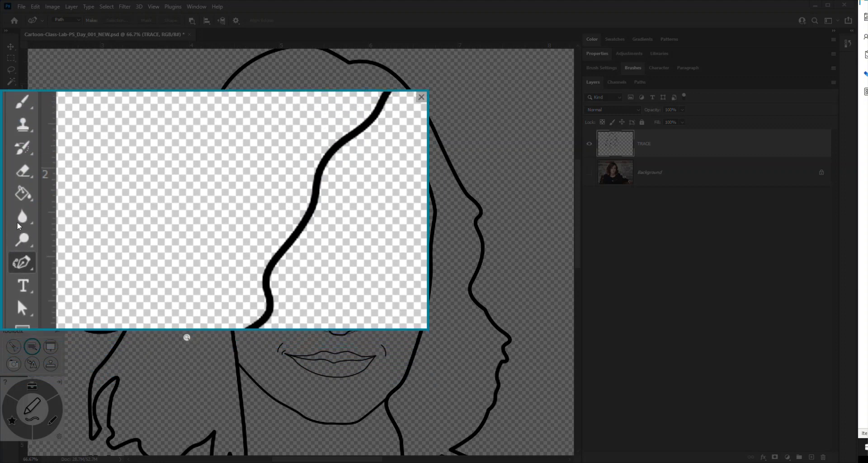
{"action": "left_click_drag", "start_coordinate": [187, 331], "coordinate": [208, 330]}
{"action": "left_click_drag", "start_coordinate": [224, 284], "coordinate": [207, 292]}
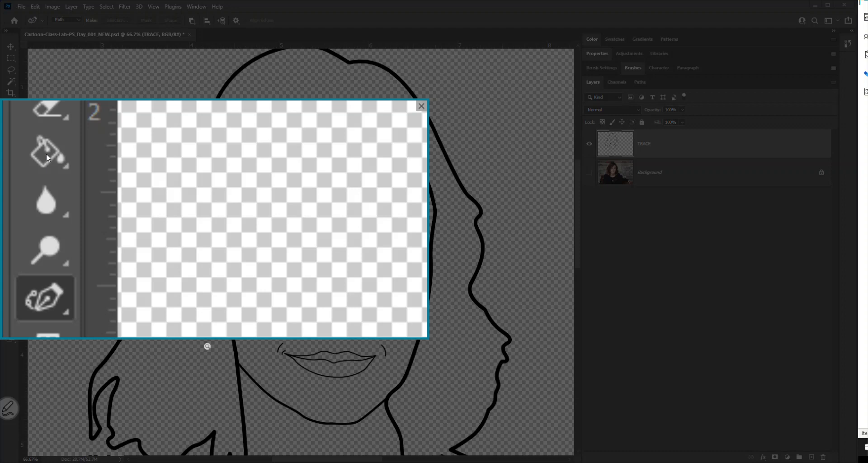
{"action": "left_click", "coordinate": [421, 106]}
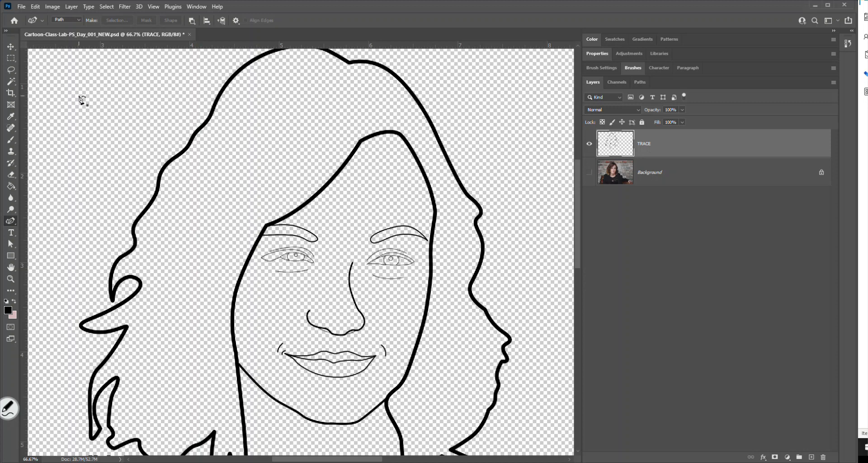
Choose the Paint Bucket Tool and set the foreground color to a bright magenta
{"action": "key", "text": "ctrl+0"}
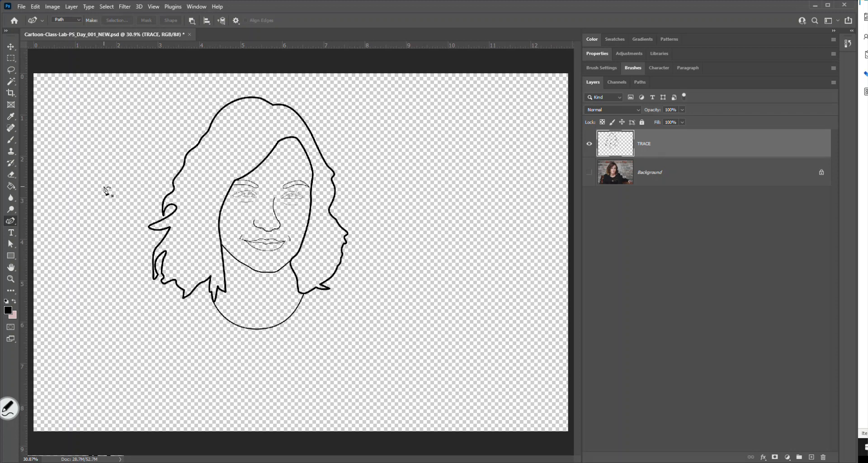
{"action": "left_click", "coordinate": [11, 186]}
{"action": "left_click", "coordinate": [8, 311]}
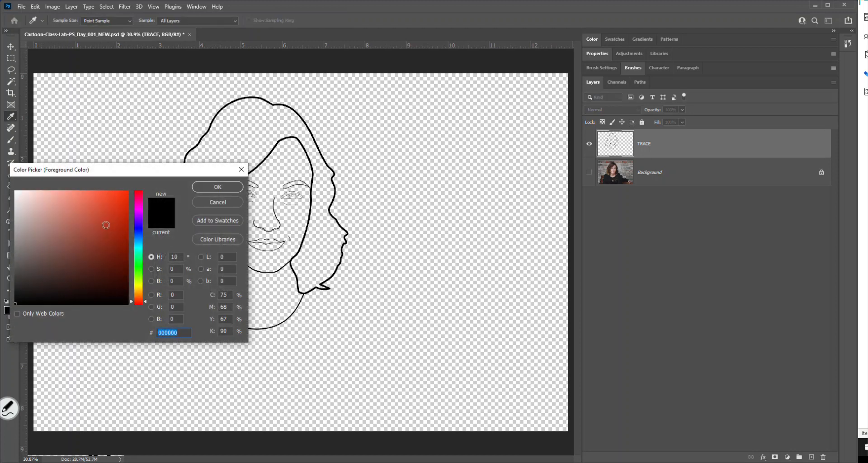
{"action": "left_click", "coordinate": [137, 205]}
{"action": "left_click", "coordinate": [129, 197]}
{"action": "left_click", "coordinate": [200, 187]}
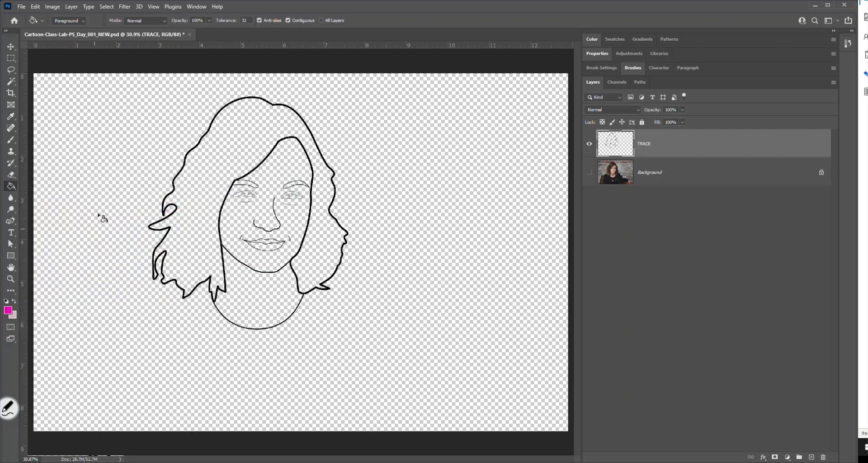
Fill the area outside the head on the TRACE layer with magenta, inspect the fill along the hair outline, and undo it
{"action": "left_click", "coordinate": [112, 161]}
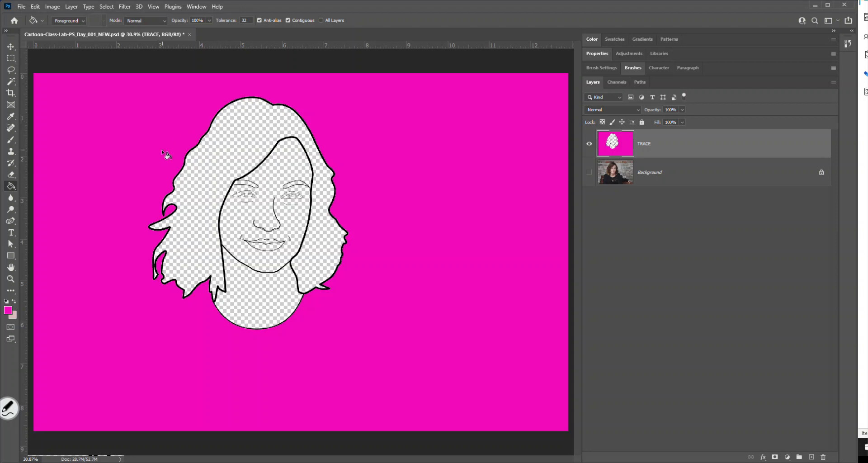
{"action": "key", "text": "z"}
{"action": "mouse_move", "coordinate": [111, 99]}
{"action": "left_mouse_down"}
{"action": "mouse_move", "coordinate": [334, 318]}
{"action": "mouse_move", "coordinate": [391, 329]}
{"action": "left_mouse_up"}
{"action": "key", "text": "z"}
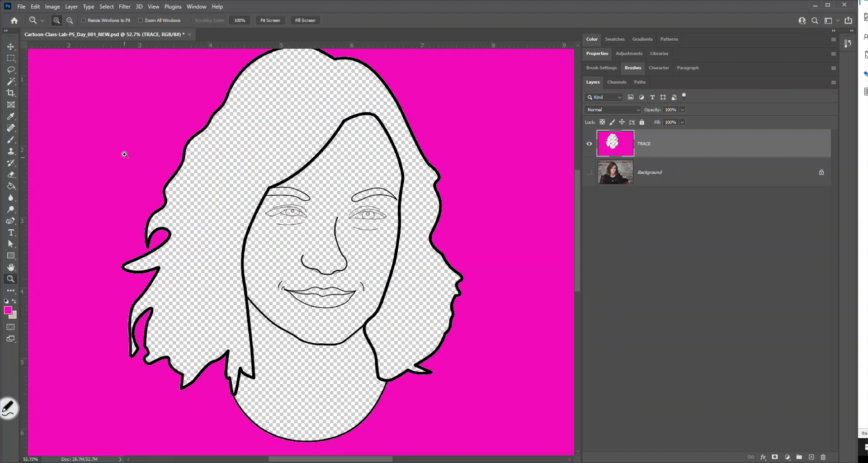
{"action": "left_click_drag", "start_coordinate": [124, 146], "coordinate": [244, 275]}
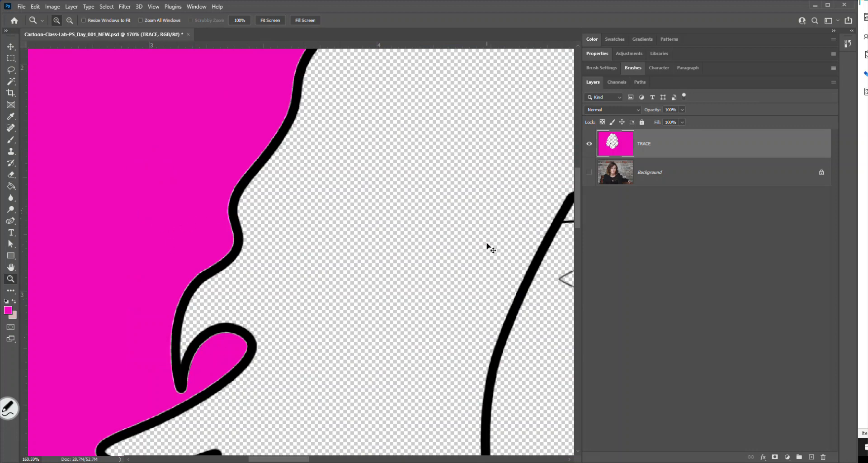
{"action": "key", "text": "ctrl+z"}
{"action": "key", "text": "ctrl+0"}
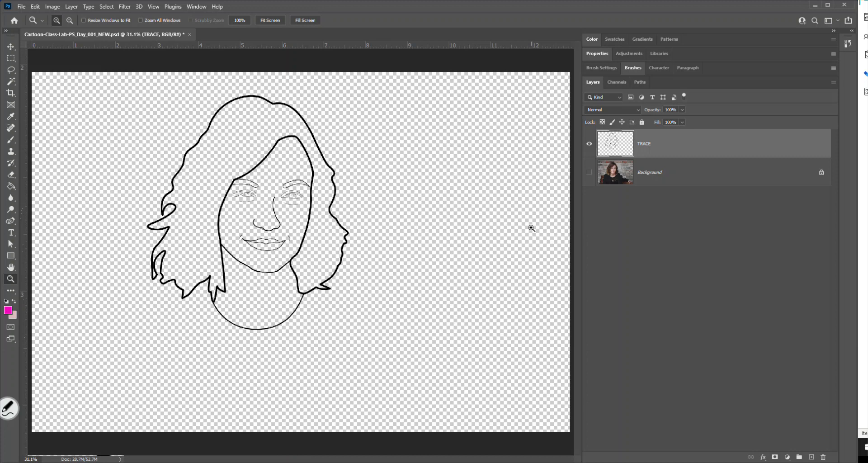
Erase a small gap in the left hair outline and fill the area outside the head with magenta
{"action": "left_click", "coordinate": [12, 175]}
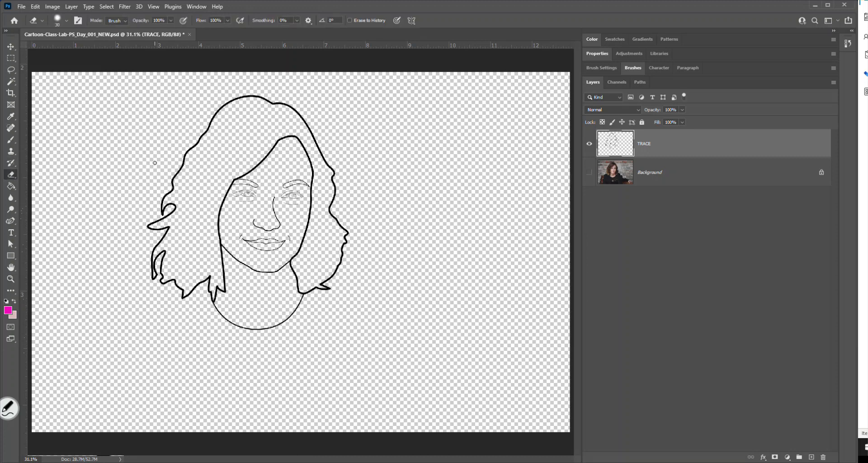
{"action": "left_click", "coordinate": [182, 169]}
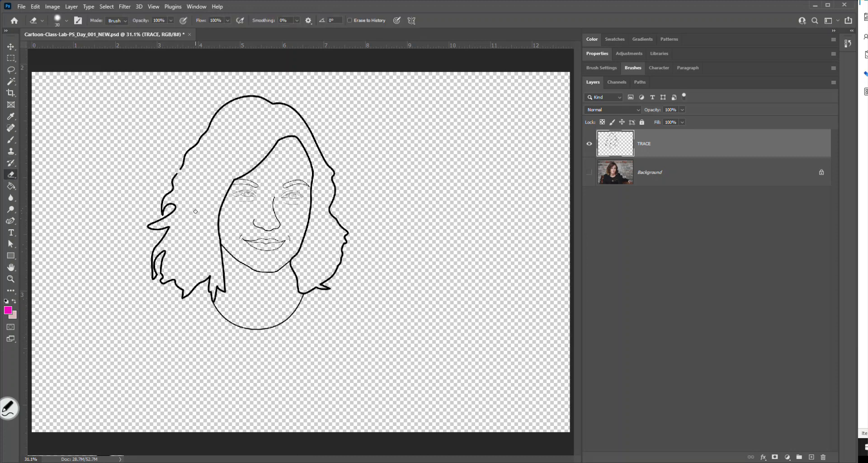
{"action": "left_click", "coordinate": [12, 186]}
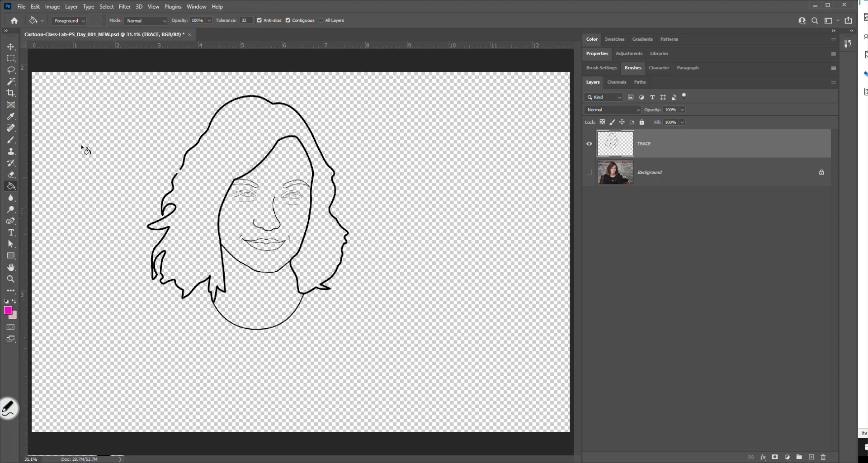
{"action": "left_click", "coordinate": [103, 142]}
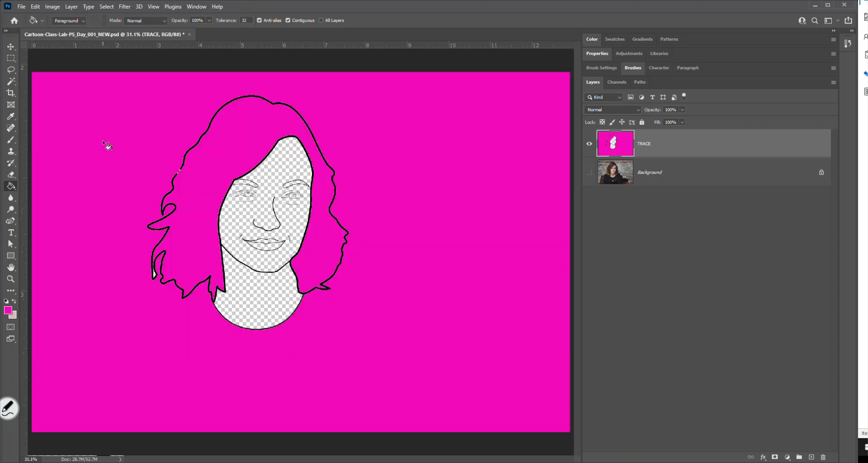
Inspect the magenta fill at the outline gap and the narrow lower-left hair strand, and undo the fill and the erased gap
{"action": "key", "text": "z"}
{"action": "left_click_drag", "start_coordinate": [122, 139], "coordinate": [244, 229]}
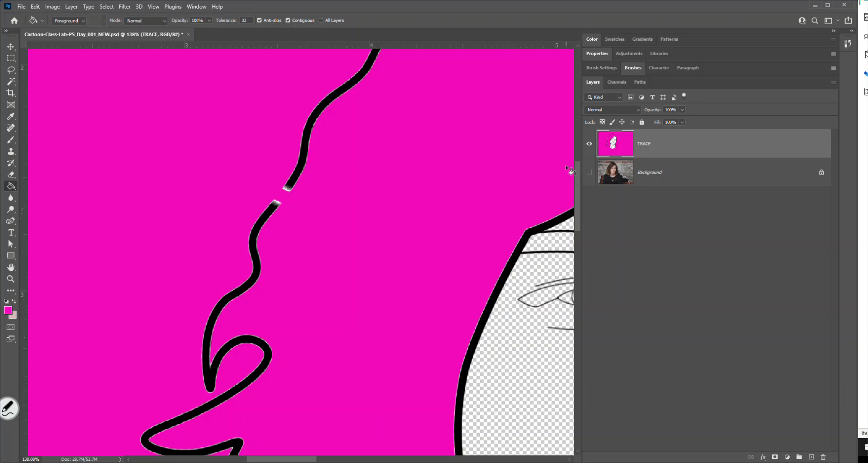
{"action": "left_click_drag", "start_coordinate": [577, 173], "coordinate": [577, 238]}
{"action": "key", "text": "z"}
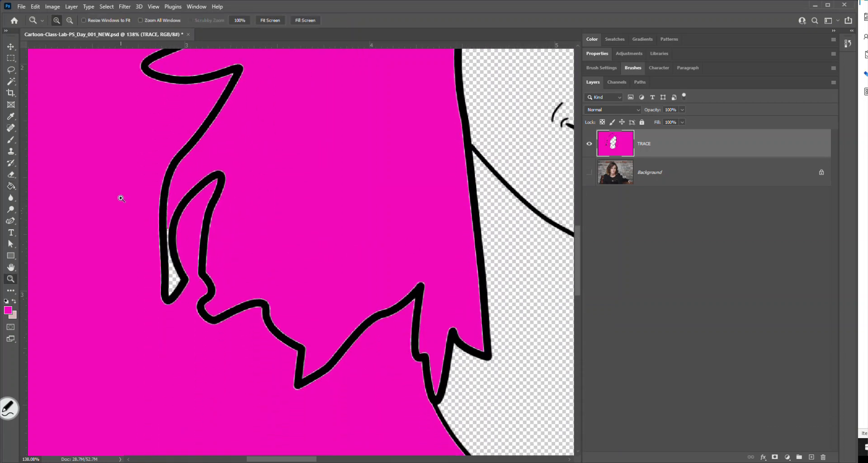
{"action": "left_click_drag", "start_coordinate": [121, 198], "coordinate": [241, 325]}
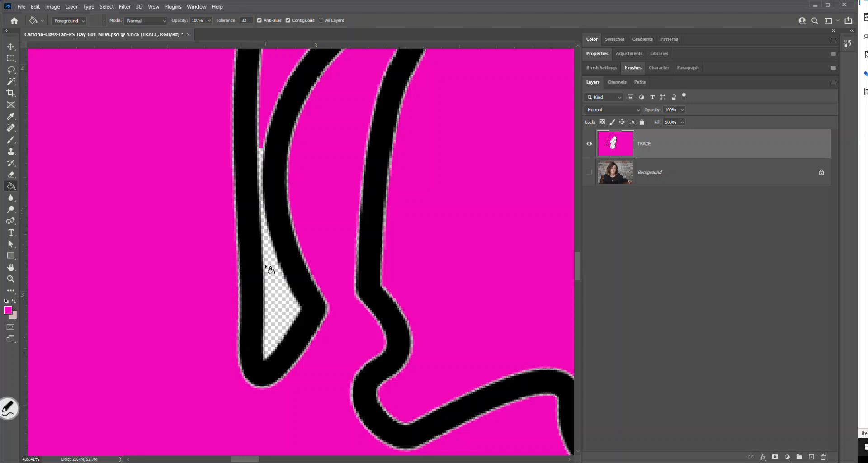
{"action": "key", "text": "ctrl+0"}
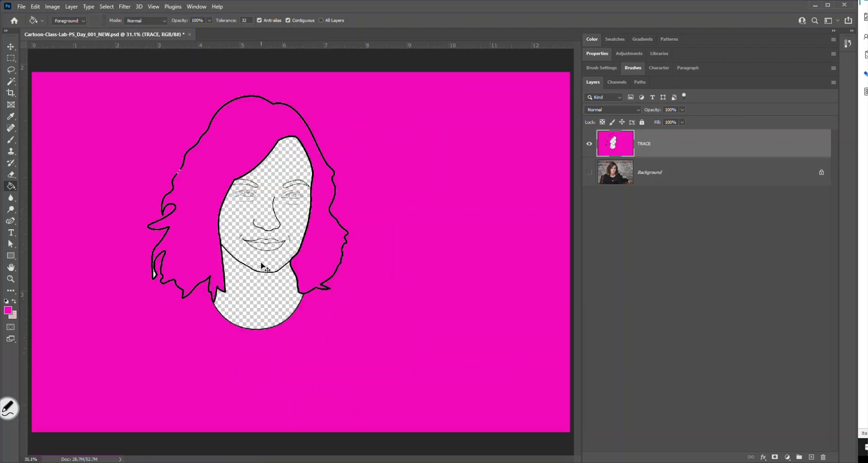
{"action": "key", "text": "ctrl+z"}
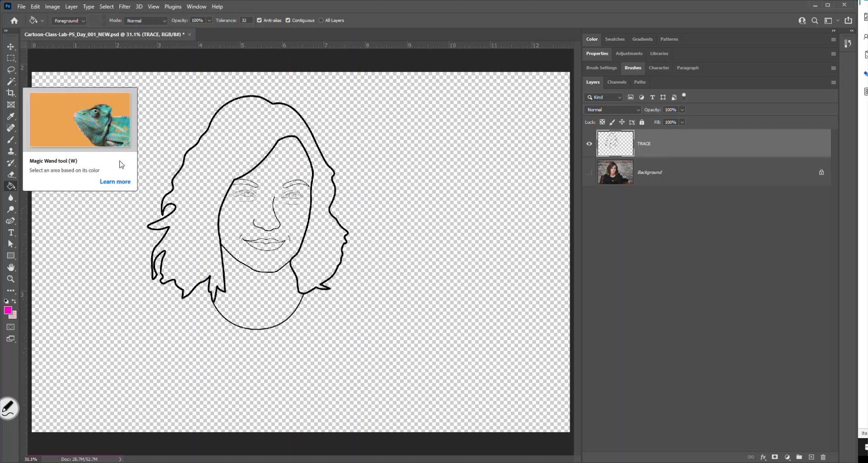
Select the area enclosed by the hair outline on the TRACE layer with the Magic Wand Tool
{"action": "key", "text": "w"}
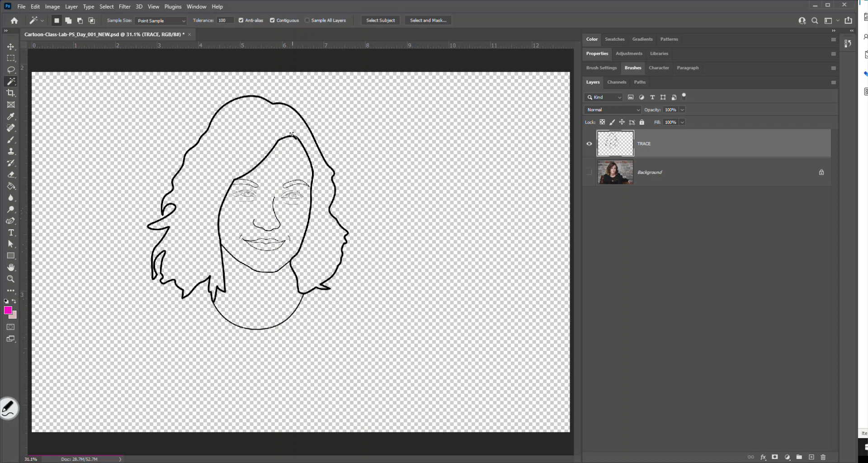
{"action": "left_click", "coordinate": [223, 152]}
{"action": "key", "text": "z"}
{"action": "left_click_drag", "start_coordinate": [129, 93], "coordinate": [394, 323]}
{"action": "key", "text": "w"}
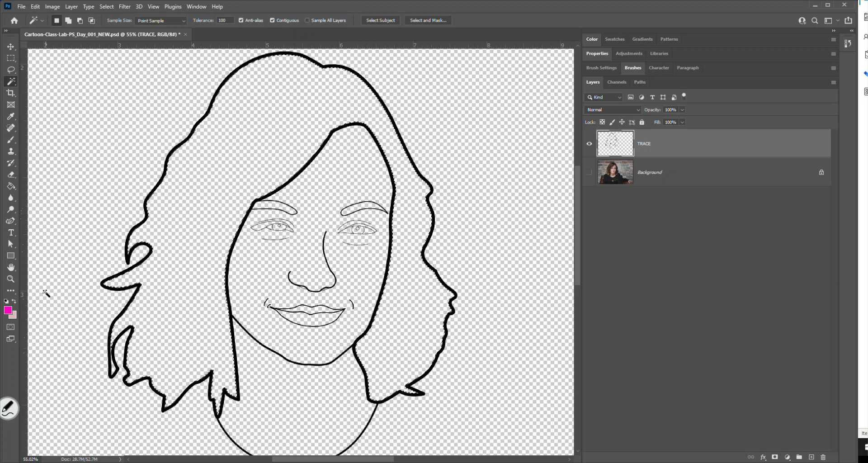
Create a new layer named Hair above the TRACE layer, with the Paint Bucket Tool active for filling
{"action": "left_click", "coordinate": [11, 186]}
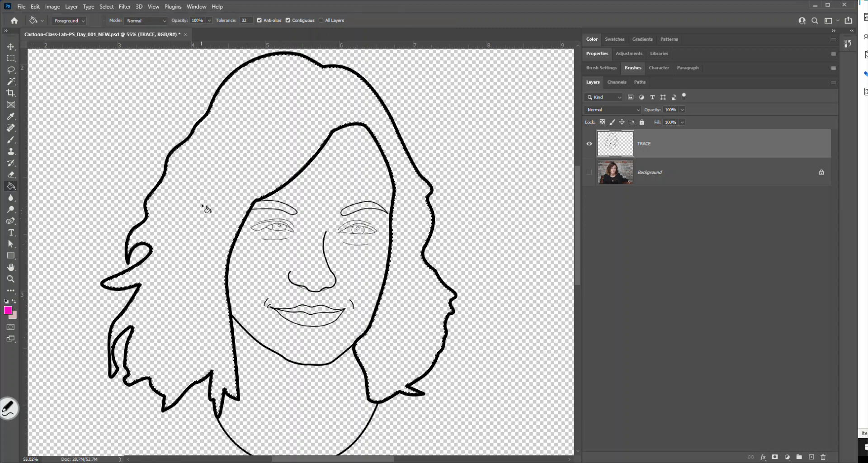
{"action": "left_click", "coordinate": [812, 457]}
{"action": "double_click", "coordinate": [645, 144]}
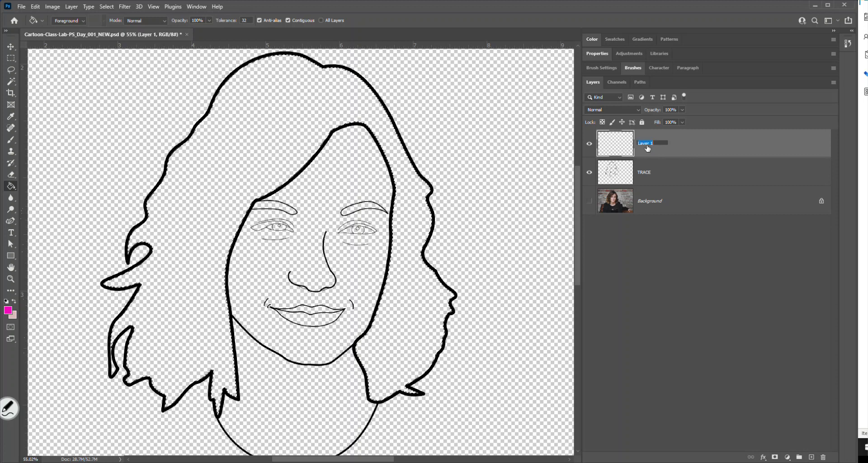
{"action": "type", "text": "Hair"}
{"action": "key", "text": "Return"}
Fill the hair selection with magenta on the Hair layer, inspect the fringe between fill and outline up close, and undo the fill
{"action": "left_click", "coordinate": [202, 193]}
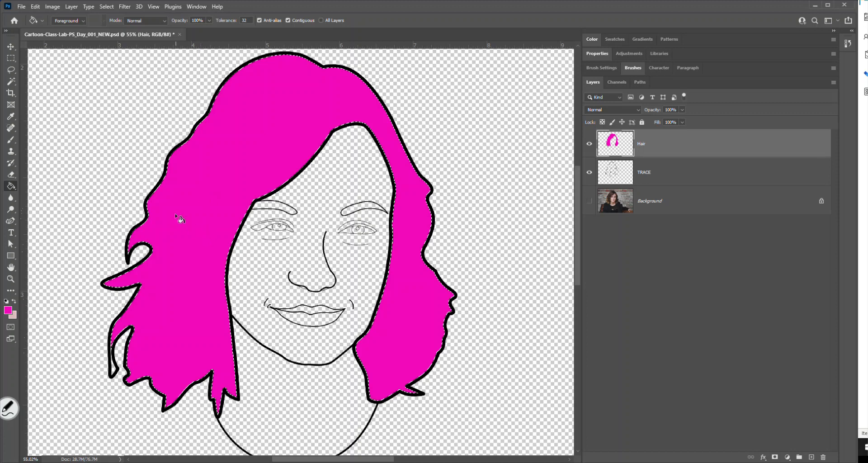
{"action": "key", "text": "z"}
{"action": "left_click_drag", "start_coordinate": [127, 183], "coordinate": [169, 242]}
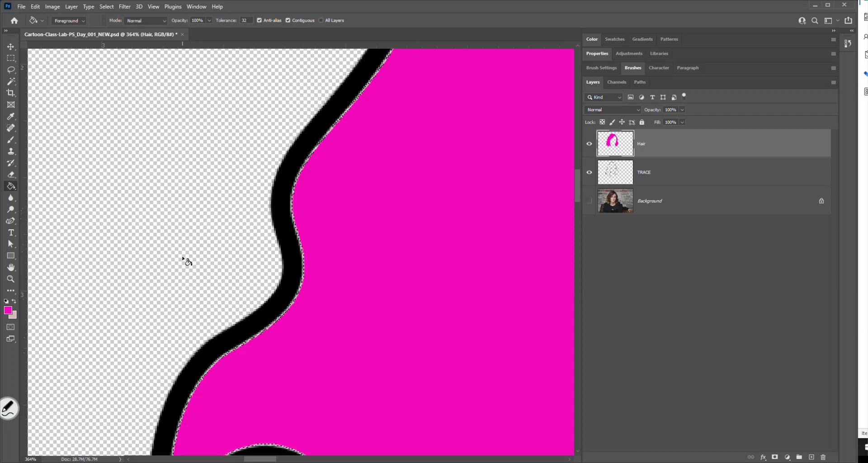
{"action": "key", "text": "z"}
{"action": "left_click_drag", "start_coordinate": [238, 220], "coordinate": [352, 307]}
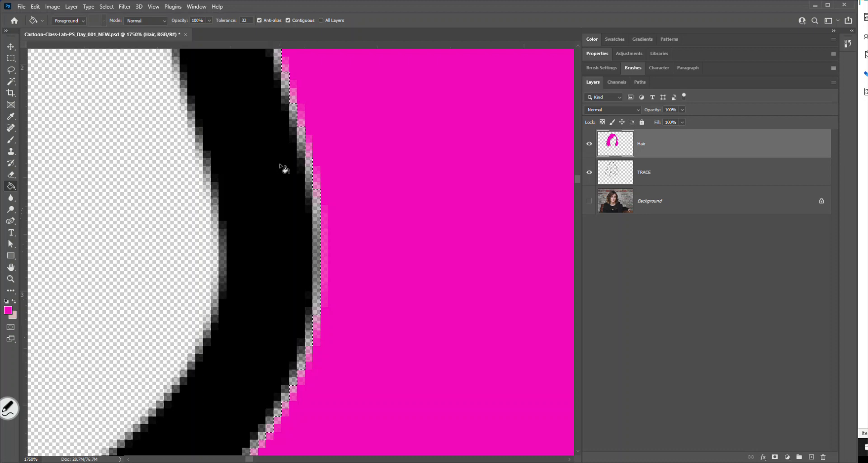
{"action": "key", "text": "ctrl+z"}
{"action": "key", "text": "ctrl+0"}
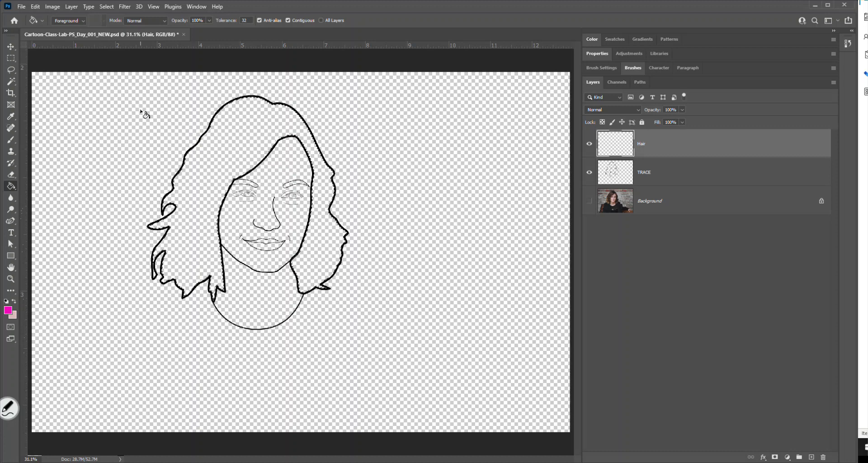
Expand the hair selection by 2 pixels
{"action": "key", "text": "z"}
{"action": "mouse_move", "coordinate": [140, 93]}
{"action": "left_mouse_down"}
{"action": "mouse_move", "coordinate": [312, 231]}
{"action": "mouse_move", "coordinate": [396, 333]}
{"action": "left_mouse_up"}
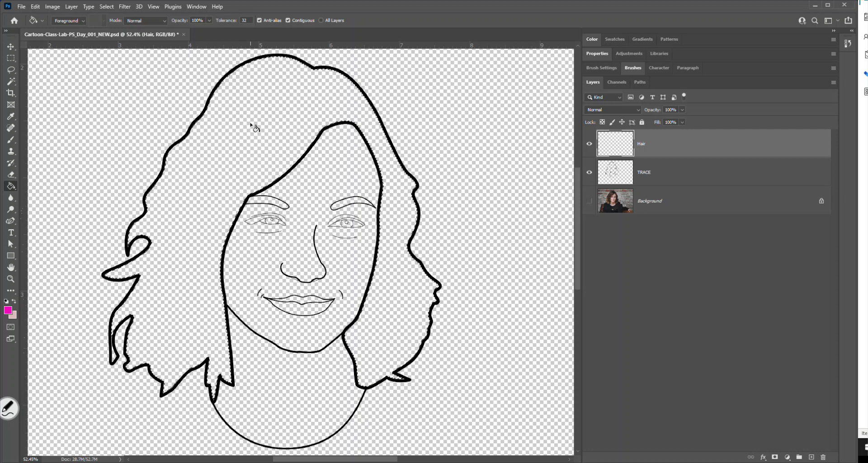
{"action": "left_click", "coordinate": [107, 7]}
{"action": "mouse_move", "coordinate": [137, 145]}
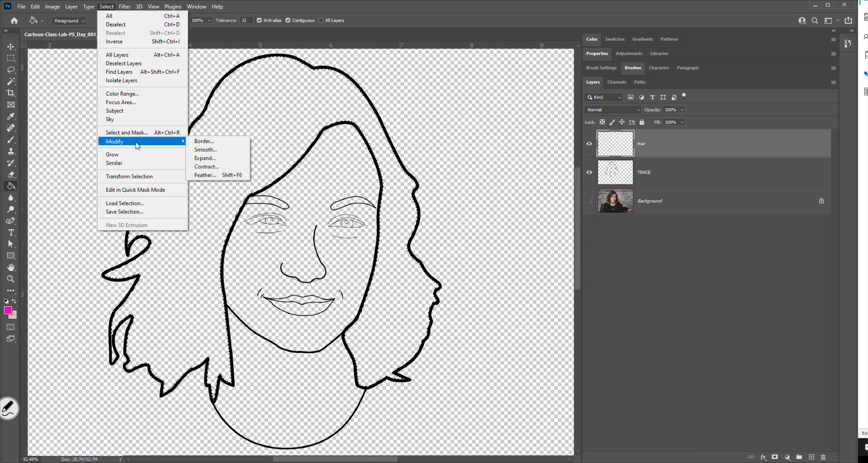
{"action": "left_click", "coordinate": [238, 161]}
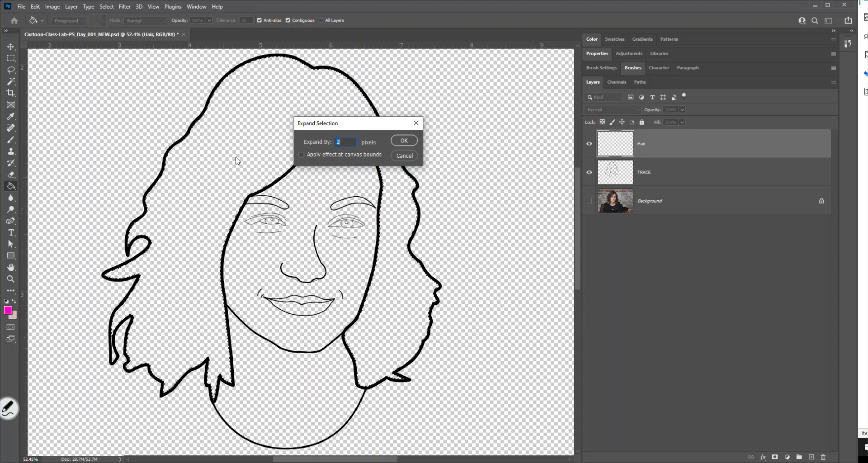
{"action": "left_click", "coordinate": [403, 141]}
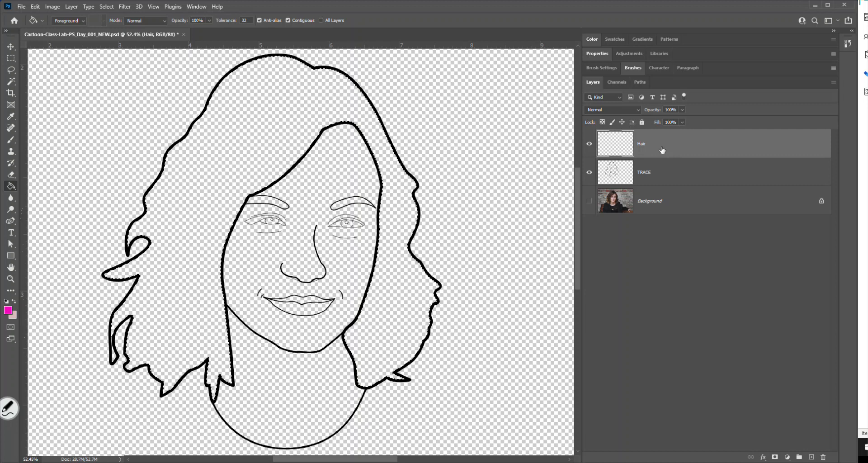
Discard the selection together with the empty Hair layer, and make the Background photo visible
{"action": "key", "text": "ctrl+d"}
{"action": "key", "text": "Delete"}
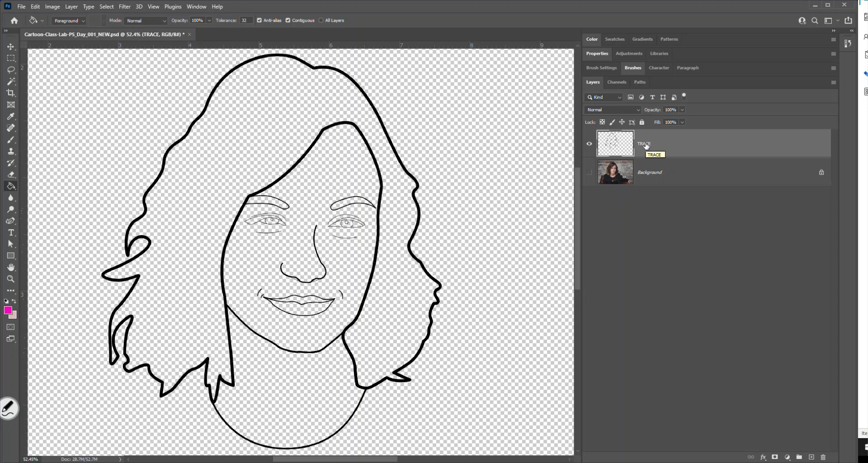
{"action": "left_click", "coordinate": [590, 172]}
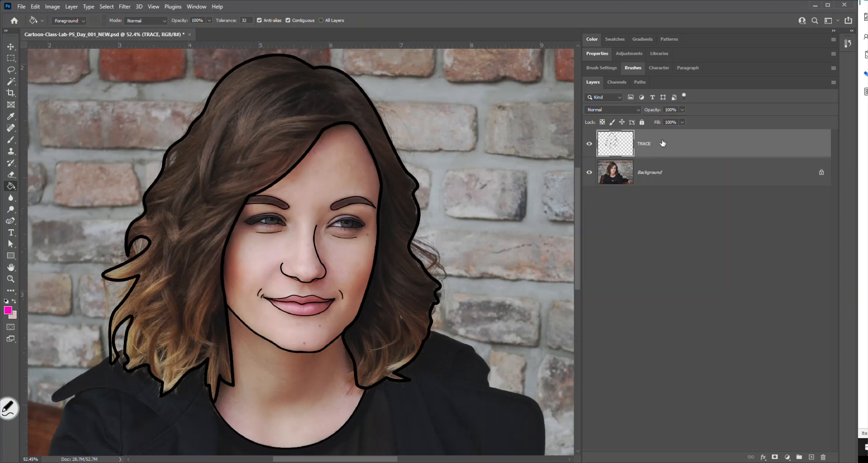
Select the area inside the hair outline on the TRACE layer with the Magic Wand Tool, and add a new layer named Hair
{"action": "left_click", "coordinate": [11, 81]}
{"action": "left_click", "coordinate": [233, 147]}
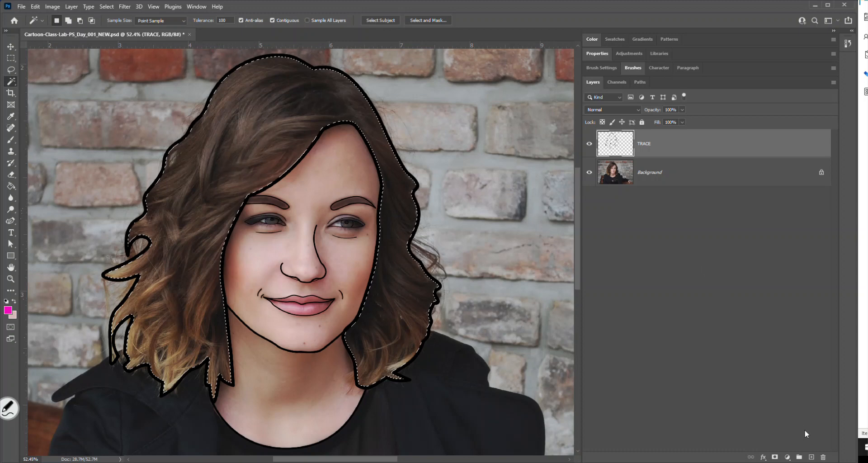
{"action": "left_click", "coordinate": [811, 457]}
{"action": "double_click", "coordinate": [646, 144]}
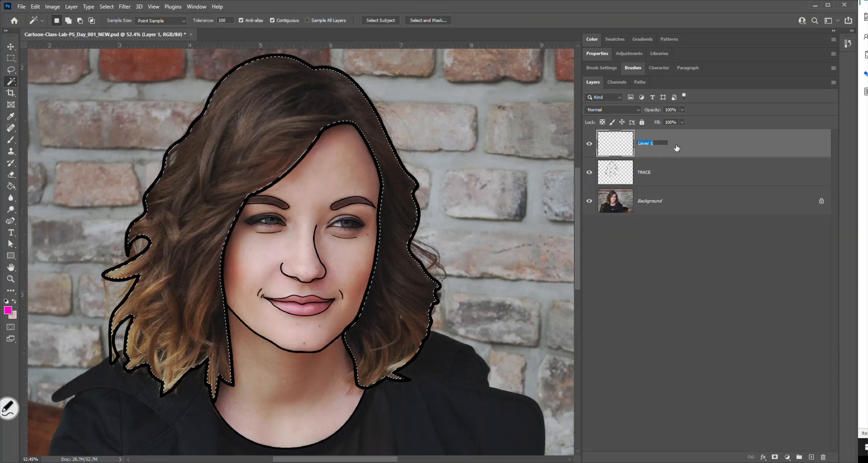
{"action": "type", "text": "Hair"}
{"action": "key", "text": "Return"}
Expand the hair outline's selection by 2 pixels so it reaches under the black line
{"action": "left_click", "coordinate": [107, 7]}
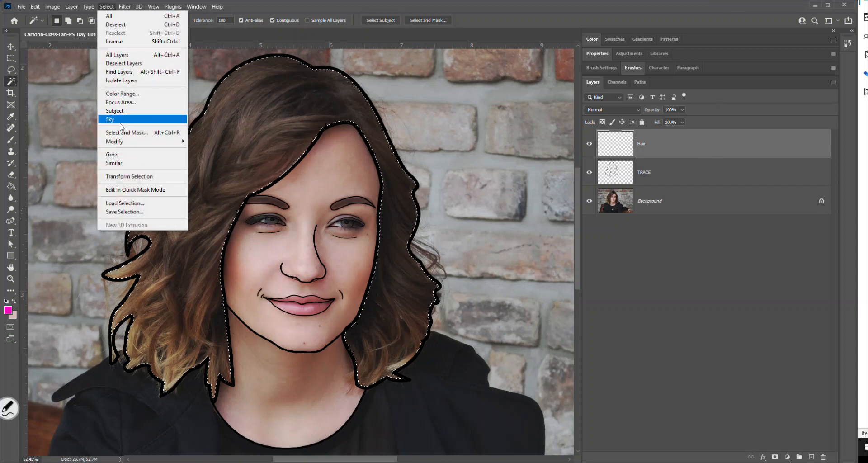
{"action": "mouse_move", "coordinate": [122, 142]}
{"action": "left_click", "coordinate": [206, 159]}
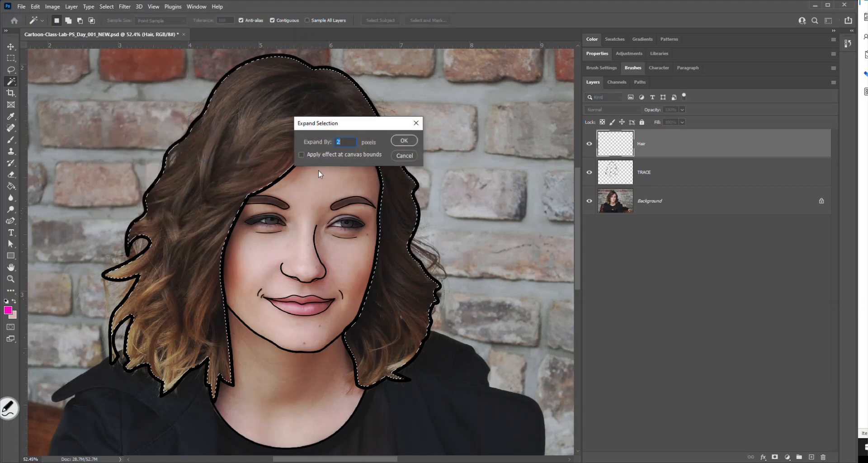
{"action": "key", "text": "Return"}
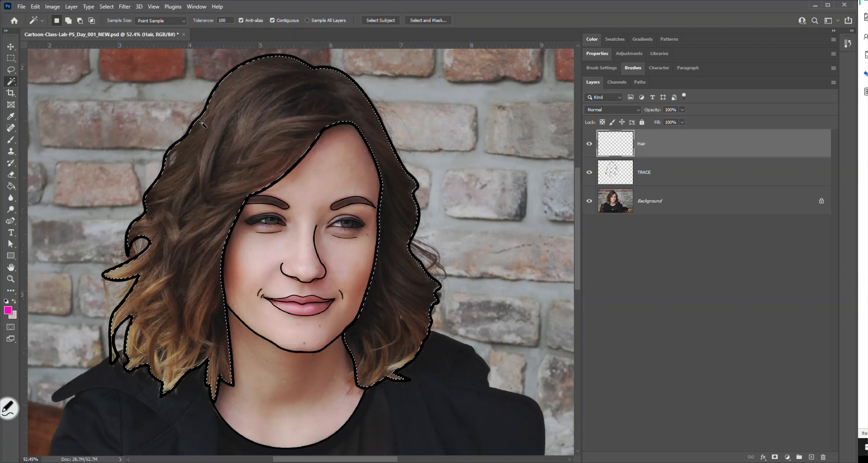
Fill the hair selection on the Hair layer with a medium brown sampled from the photo's hair, using the Paint Bucket Tool
{"action": "left_click", "coordinate": [12, 187]}
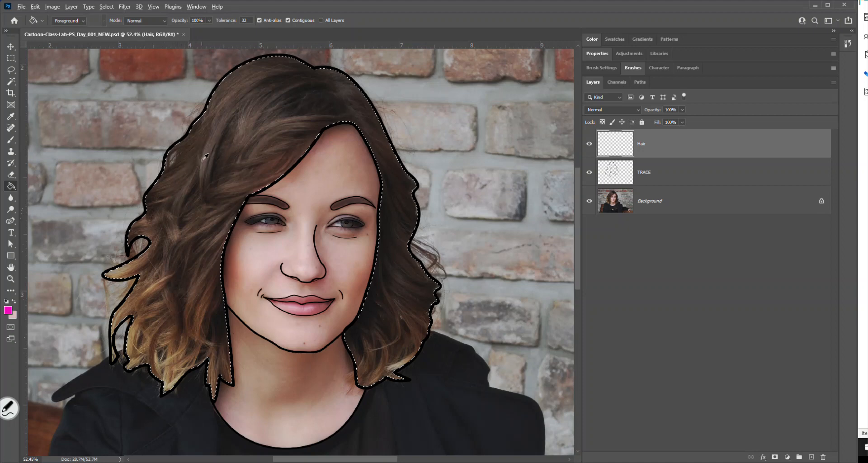
{"action": "left_click", "coordinate": [204, 274], "text": "alt"}
{"action": "left_click", "coordinate": [211, 320], "text": "alt"}
{"action": "left_click", "coordinate": [303, 302], "text": "alt"}
{"action": "left_click", "coordinate": [489, 311], "text": "alt"}
{"action": "left_click", "coordinate": [336, 380], "text": "alt"}
{"action": "left_click", "coordinate": [212, 393], "text": "alt"}
{"action": "left_click", "coordinate": [110, 328], "text": "alt"}
{"action": "left_click", "coordinate": [172, 312], "text": "alt"}
{"action": "left_click", "coordinate": [204, 312], "text": "alt"}
{"action": "left_click", "coordinate": [207, 304], "text": "alt"}
{"action": "left_click", "coordinate": [205, 310], "text": "alt"}
{"action": "left_click", "coordinate": [253, 140]}
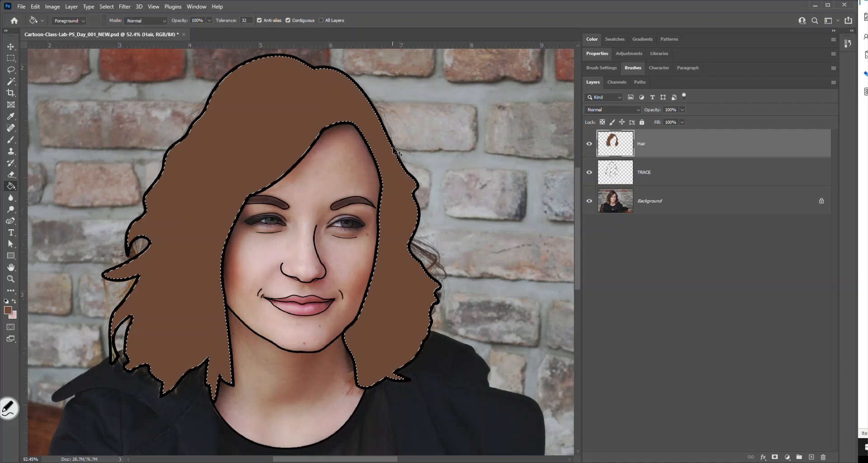
Clear the selection and move the TRACE layer above the Hair layer
{"action": "key", "text": "ctrl+d"}
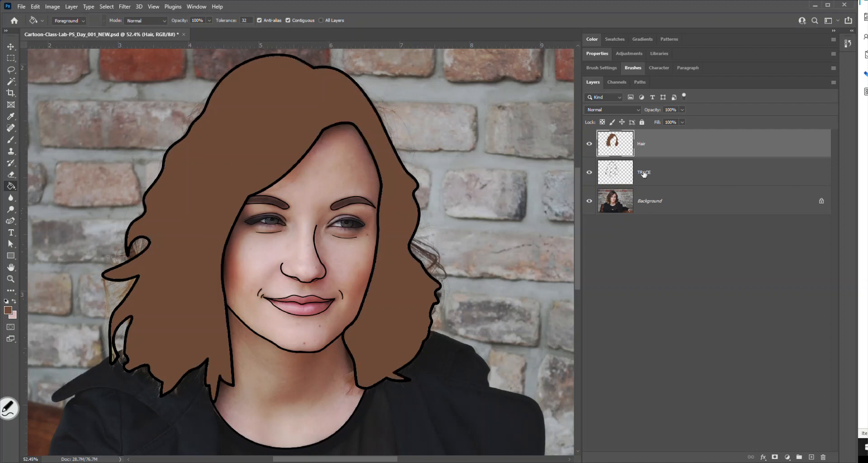
{"action": "left_click_drag", "start_coordinate": [657, 175], "coordinate": [662, 138]}
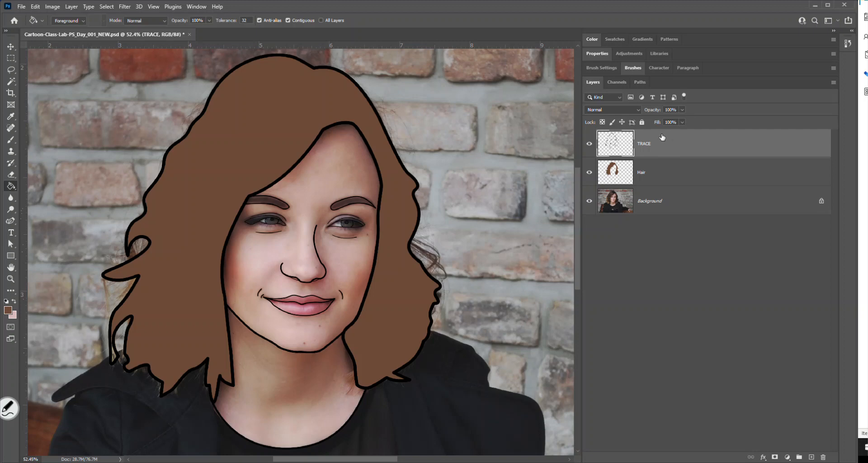
Examine up close how the brown fill meets the black outline, from the upper-left hair edge down to the lower strands
{"action": "key", "text": "z"}
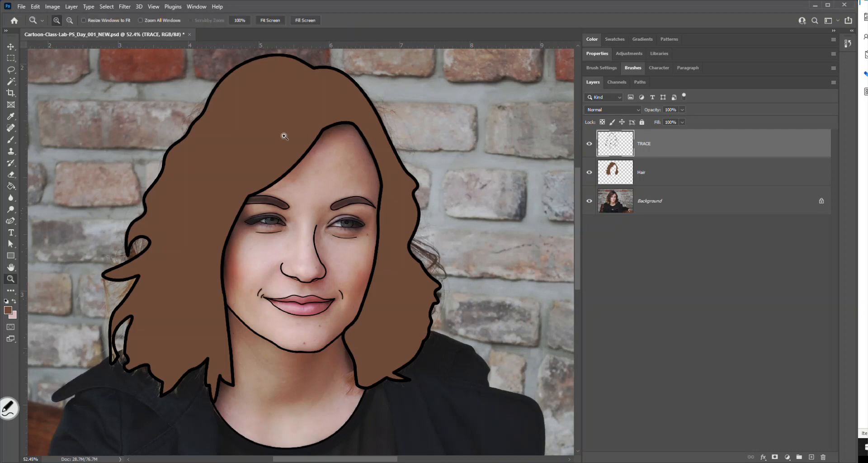
{"action": "left_click_drag", "start_coordinate": [146, 92], "coordinate": [245, 195]}
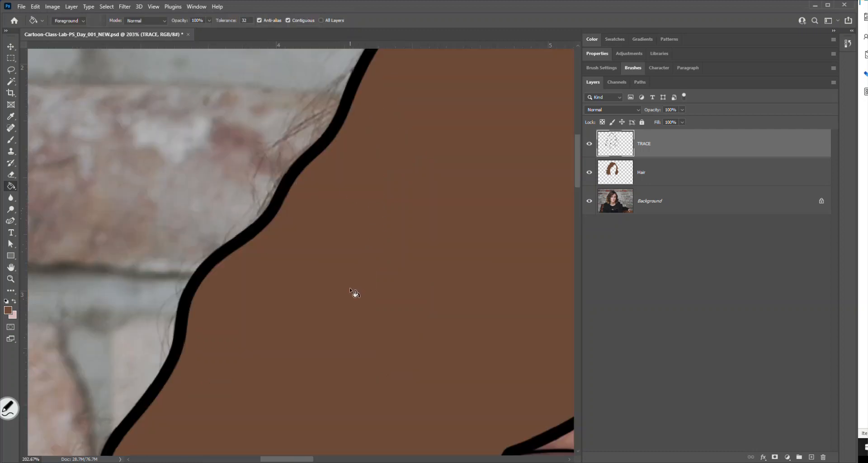
{"action": "key", "text": "h"}
{"action": "left_click_drag", "start_coordinate": [337, 299], "coordinate": [383, 155]}
{"action": "left_click_drag", "start_coordinate": [337, 339], "coordinate": [370, 220]}
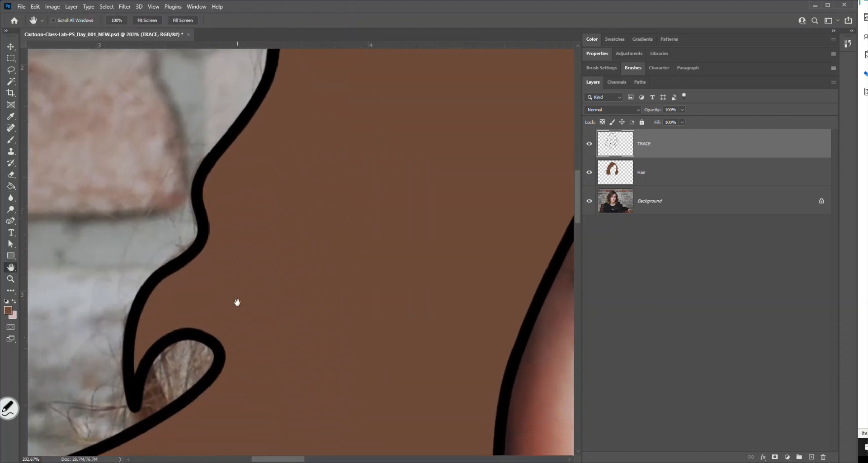
{"action": "left_click_drag", "start_coordinate": [126, 328], "coordinate": [140, 273]}
{"action": "left_click_drag", "start_coordinate": [98, 402], "coordinate": [116, 301]}
{"action": "left_click_drag", "start_coordinate": [160, 374], "coordinate": [209, 298]}
{"action": "left_click_drag", "start_coordinate": [278, 412], "coordinate": [304, 314]}
{"action": "left_click_drag", "start_coordinate": [292, 425], "coordinate": [300, 315]}
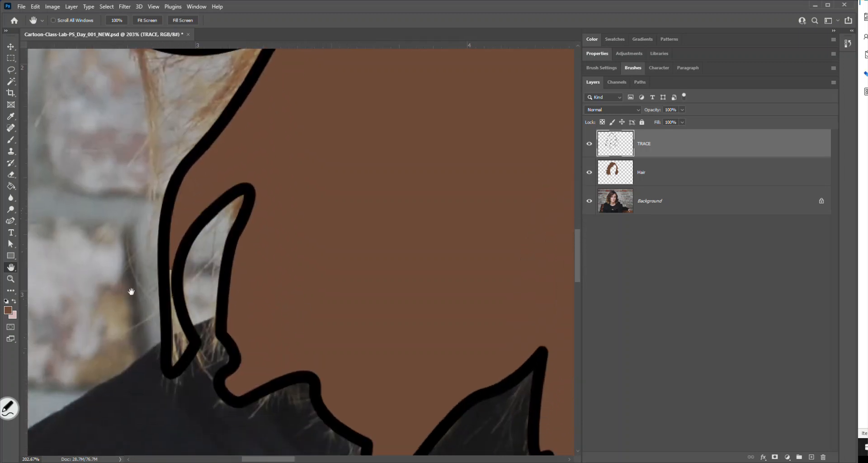
Hide the Background photo and paint the unfilled tip of the narrow lower-left hair strand brown on the Hair layer with the Brush Tool
{"action": "key", "text": "g"}
{"action": "key", "text": "ctrl+space"}
{"action": "left_click_drag", "start_coordinate": [118, 252], "coordinate": [247, 403]}
{"action": "left_click", "coordinate": [589, 202]}
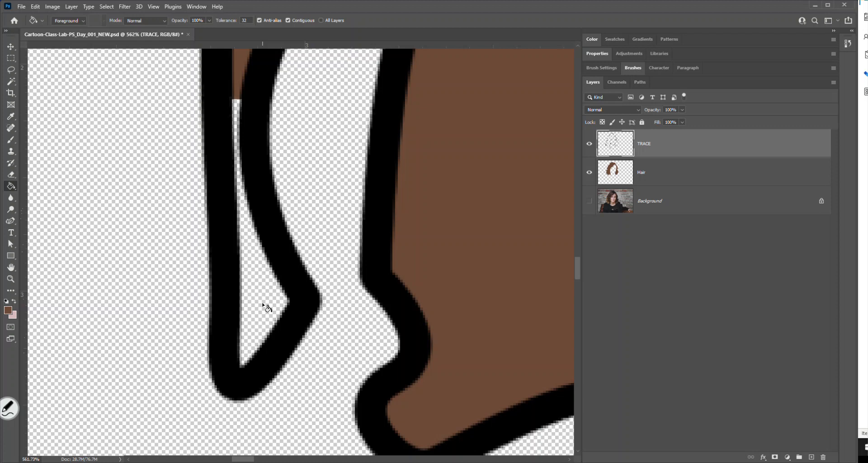
{"action": "left_click", "coordinate": [14, 140]}
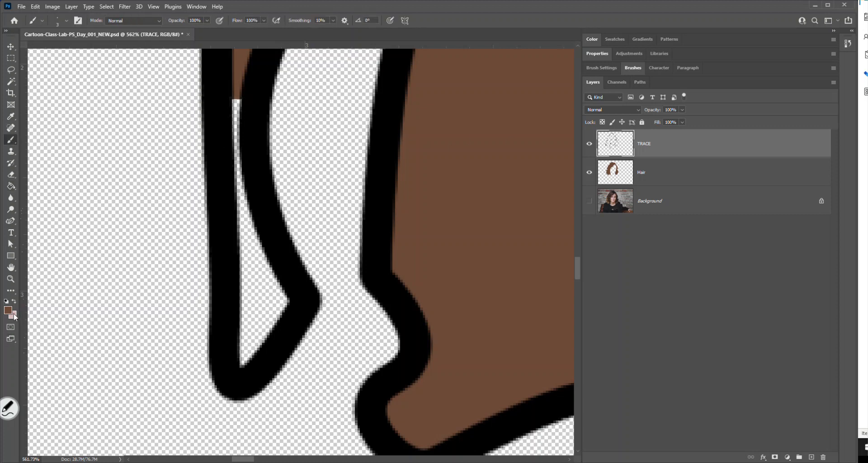
{"action": "left_click", "coordinate": [665, 178]}
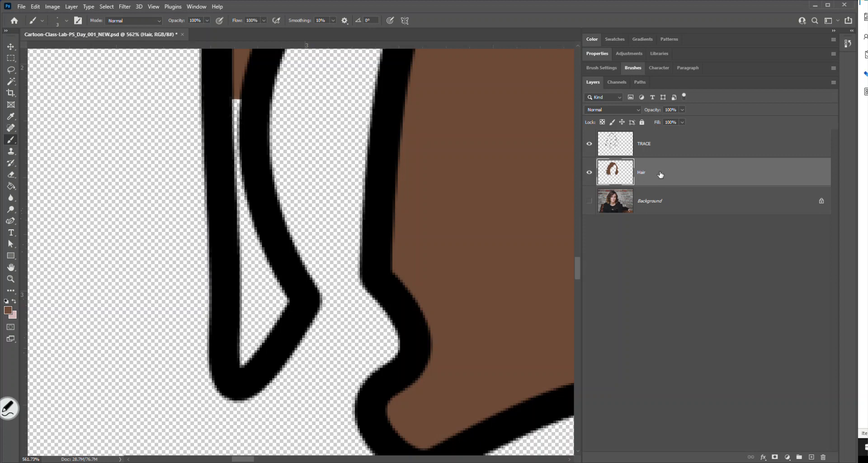
{"action": "mouse_move", "coordinate": [237, 101]}
{"action": "left_mouse_down"}
{"action": "mouse_move", "coordinate": [242, 362]}
{"action": "mouse_move", "coordinate": [287, 301]}
{"action": "mouse_move", "coordinate": [256, 236]}
{"action": "mouse_move", "coordinate": [247, 333]}
{"action": "mouse_move", "coordinate": [289, 292]}
{"action": "mouse_move", "coordinate": [270, 276]}
{"action": "mouse_move", "coordinate": [284, 297]}
{"action": "mouse_move", "coordinate": [254, 332]}
{"action": "left_mouse_up"}
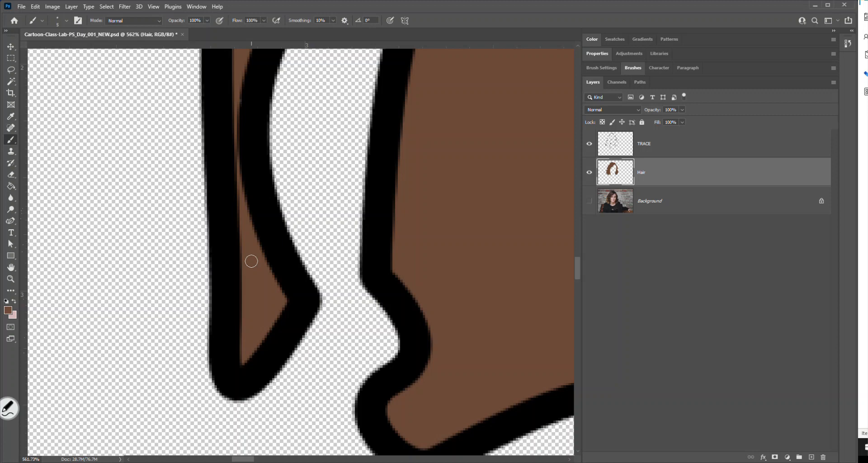
{"action": "key", "text": "ctrl+0"}
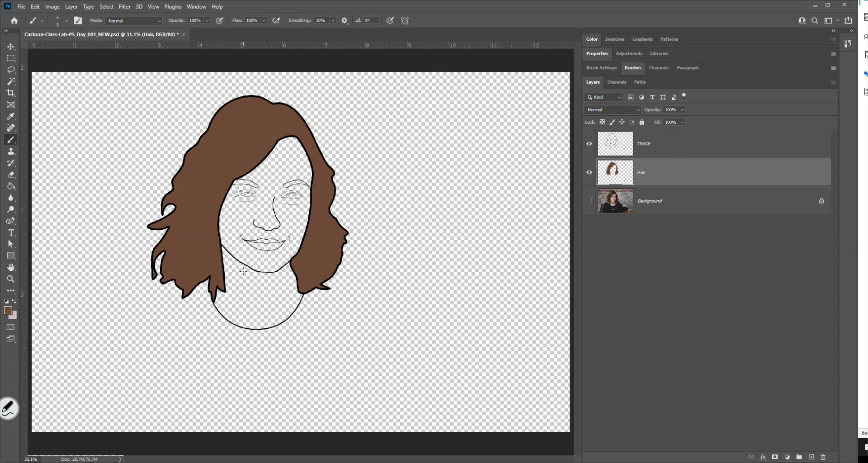
Select the face area enclosed by the outline on the TRACE layer with the Magic Wand Tool
{"action": "key", "text": "z"}
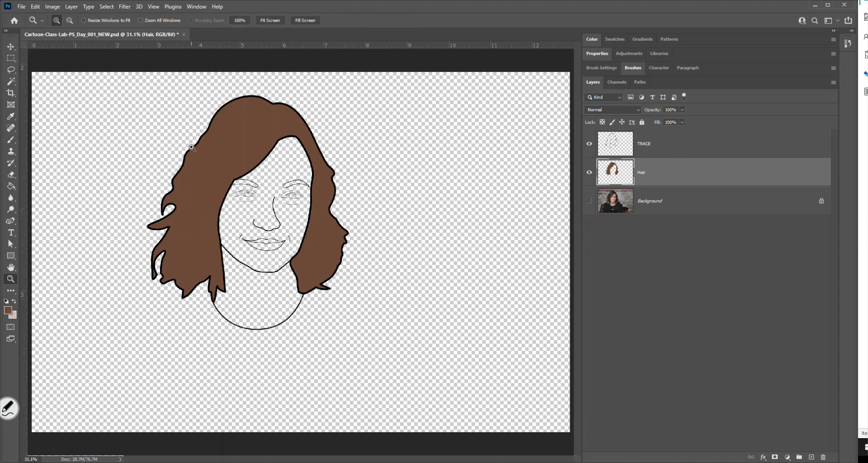
{"action": "left_click_drag", "start_coordinate": [197, 128], "coordinate": [347, 278]}
{"action": "key", "text": "b"}
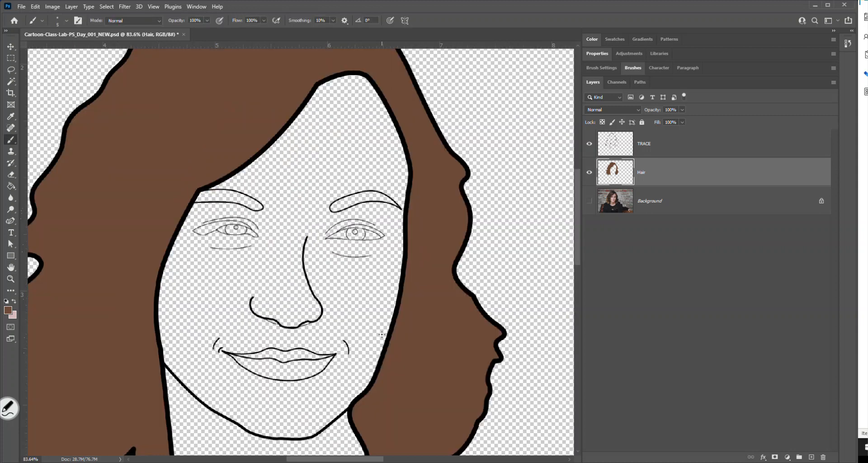
{"action": "left_click", "coordinate": [672, 148]}
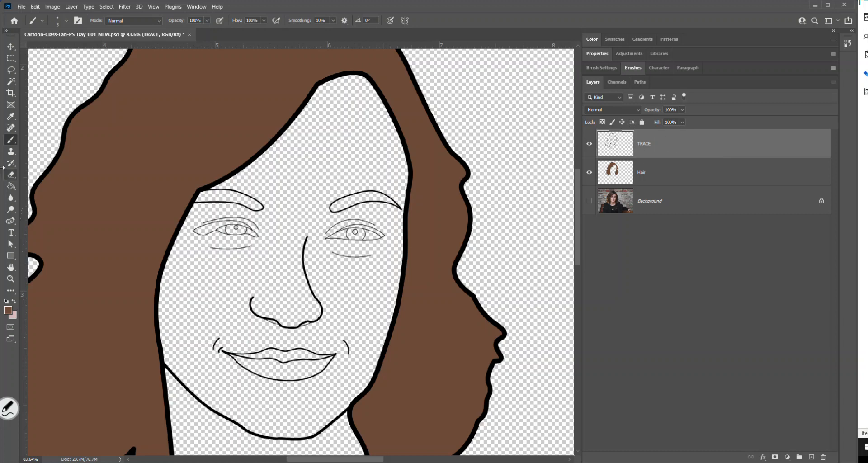
{"action": "left_click", "coordinate": [11, 82]}
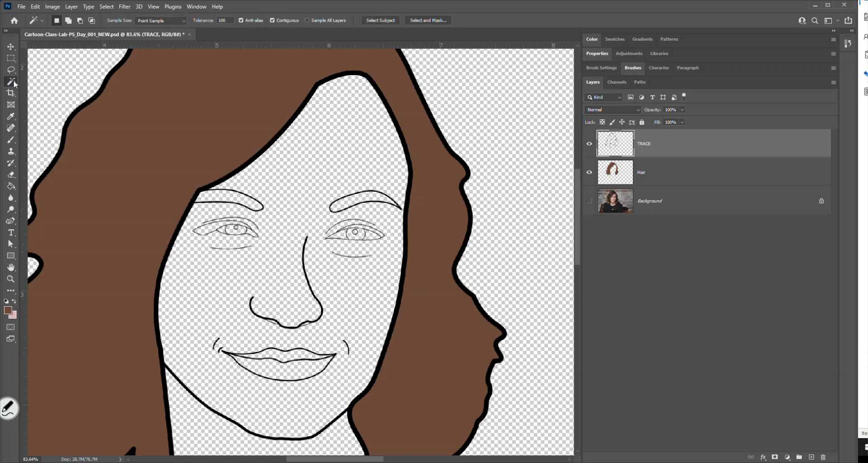
{"action": "right_click", "coordinate": [14, 82]}
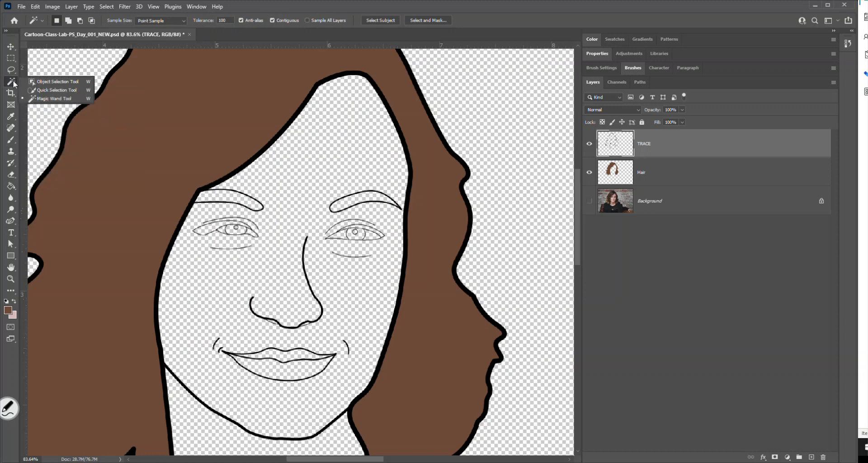
{"action": "left_click", "coordinate": [88, 99]}
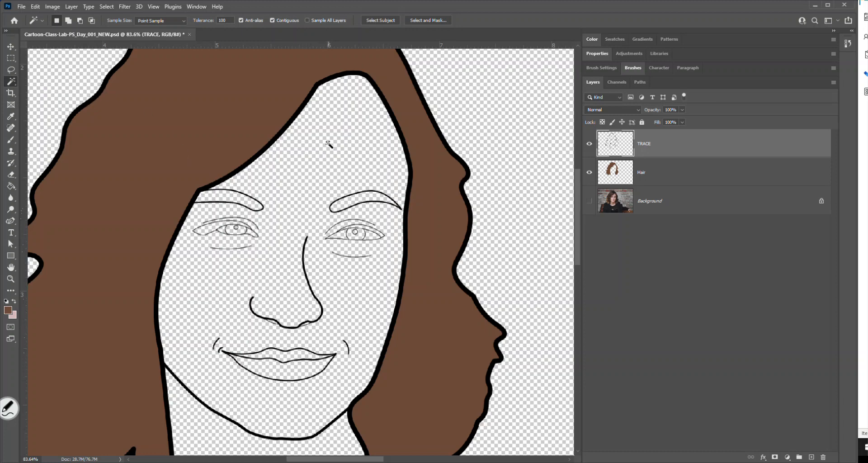
{"action": "left_click", "coordinate": [317, 183]}
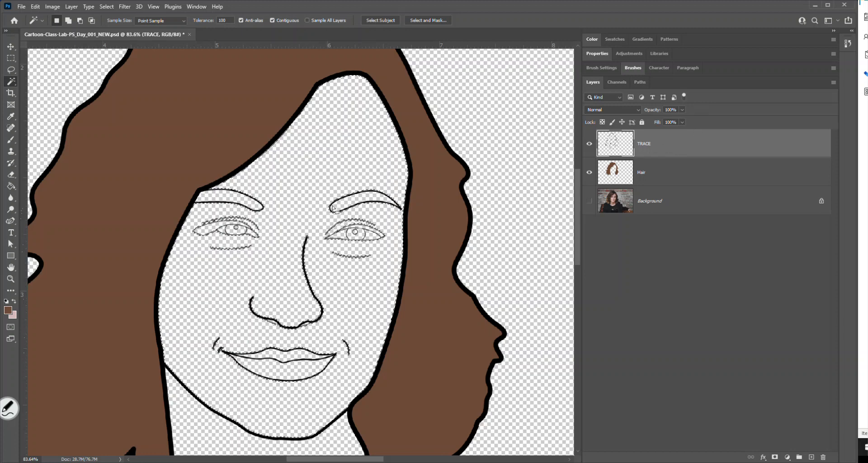
Show the Background photo and create a new layer named Face above the TRACE layer
{"action": "left_click", "coordinate": [589, 201]}
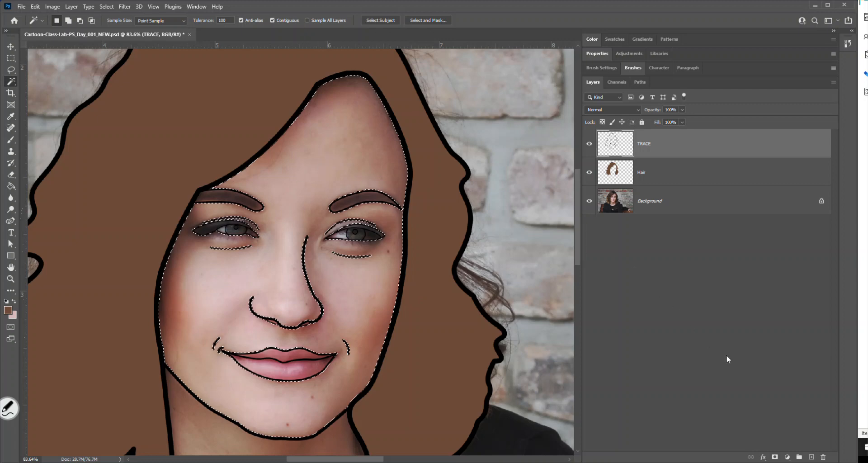
{"action": "left_click", "coordinate": [811, 458]}
{"action": "double_click", "coordinate": [645, 144]}
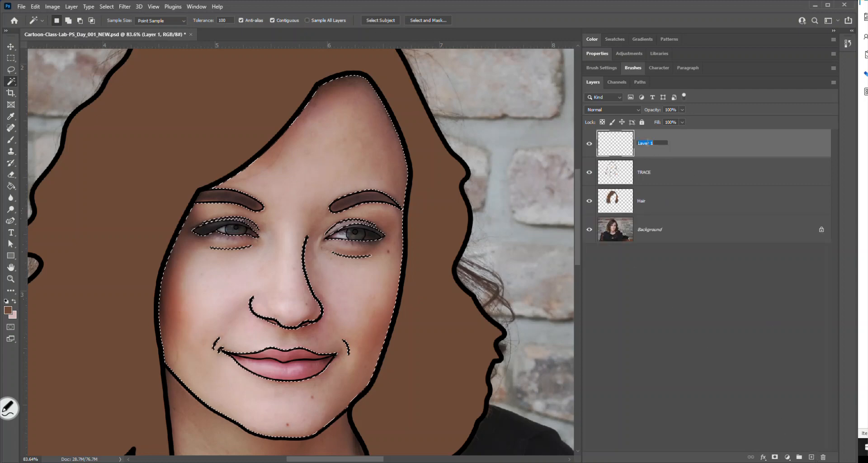
{"action": "type", "text": "Face"}
{"action": "left_click", "coordinate": [701, 147]}
Fill the face selection on the Face layer with a light pink skin tone sampled from the photo, using the Paint Bucket Tool
{"action": "key", "text": "g"}
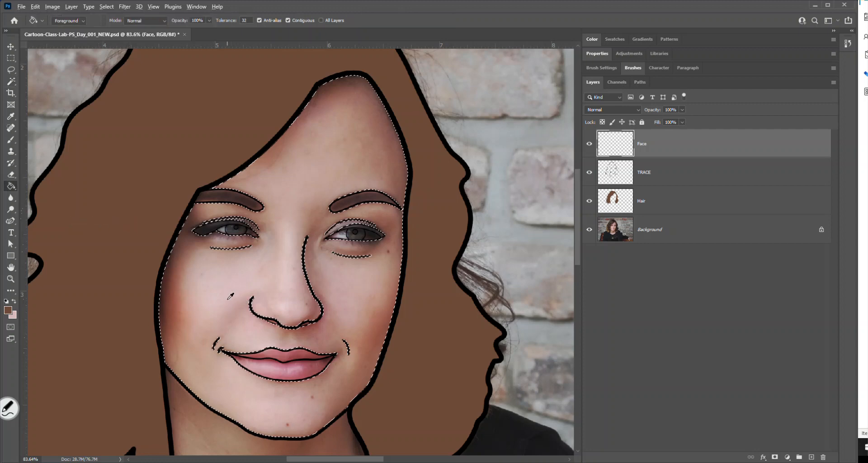
{"action": "left_click", "coordinate": [223, 274], "text": "alt"}
{"action": "left_click", "coordinate": [177, 289], "text": "alt"}
{"action": "left_click", "coordinate": [197, 261], "text": "alt"}
{"action": "left_click", "coordinate": [222, 240], "text": "alt"}
{"action": "left_click", "coordinate": [259, 255], "text": "alt"}
{"action": "left_click", "coordinate": [176, 299], "text": "alt"}
{"action": "left_click", "coordinate": [172, 307], "text": "alt"}
{"action": "left_click", "coordinate": [194, 288], "text": "alt"}
{"action": "left_click", "coordinate": [237, 283], "text": "alt"}
{"action": "left_click", "coordinate": [288, 303], "text": "alt"}
{"action": "left_click", "coordinate": [288, 295], "text": "alt"}
{"action": "left_click", "coordinate": [311, 176]}
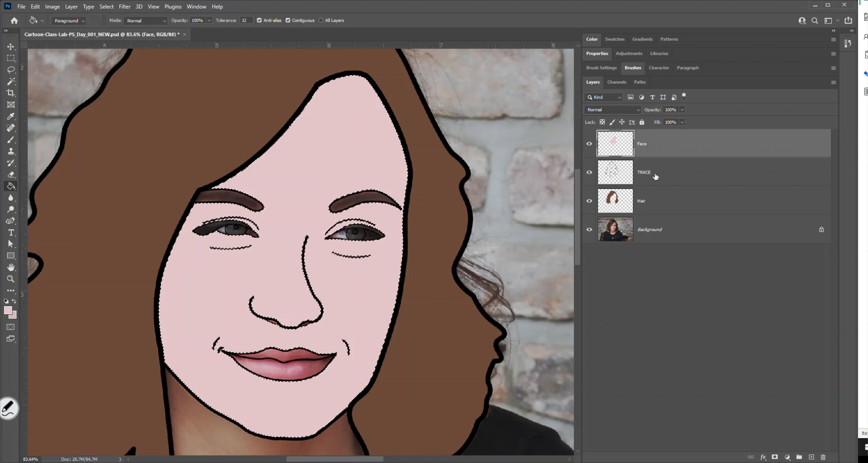
Move the TRACE layer above the Face layer and select the enclosed neck area with the Magic Wand Tool
{"action": "key", "text": "ctrl+d"}
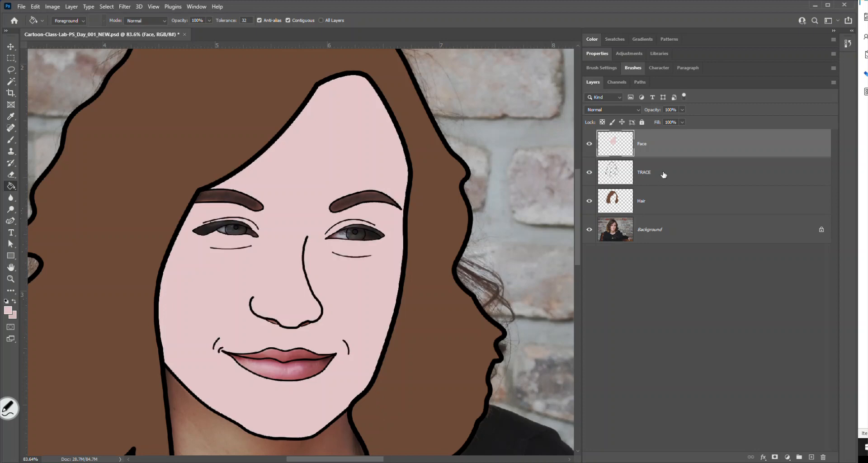
{"action": "left_click_drag", "start_coordinate": [665, 175], "coordinate": [664, 140]}
{"action": "left_click_drag", "start_coordinate": [578, 199], "coordinate": [582, 234]}
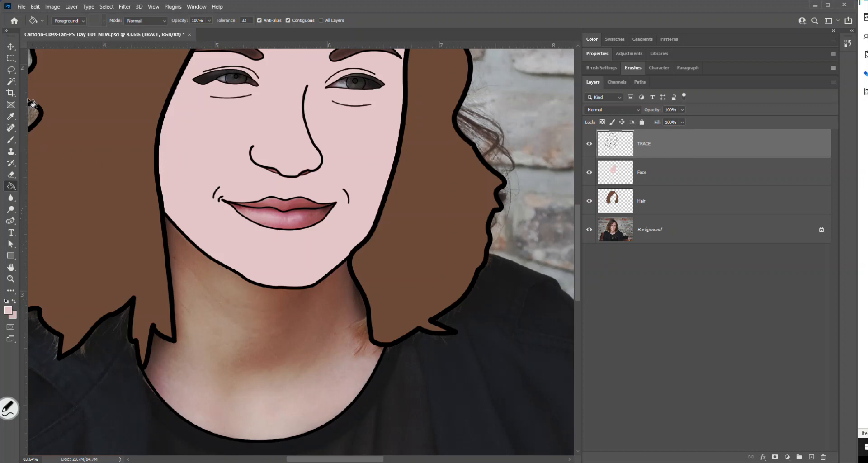
{"action": "key", "text": "w"}
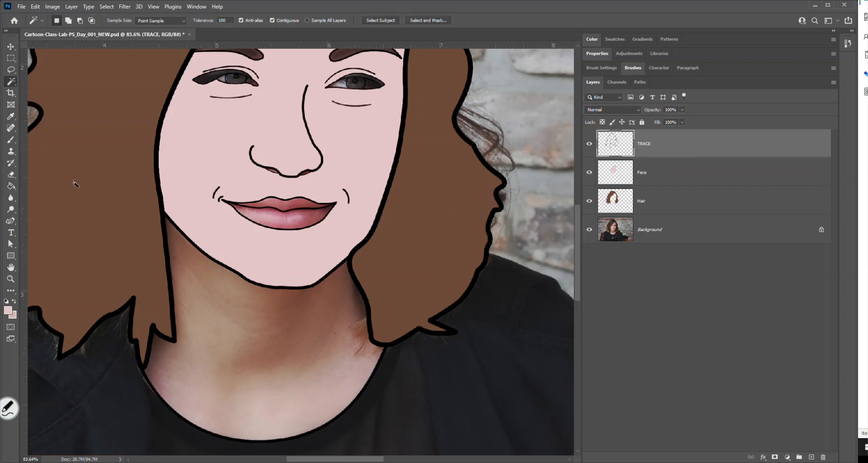
{"action": "left_click", "coordinate": [245, 343]}
Create a new layer named Neck above the TRACE layer
{"action": "left_click", "coordinate": [812, 458]}
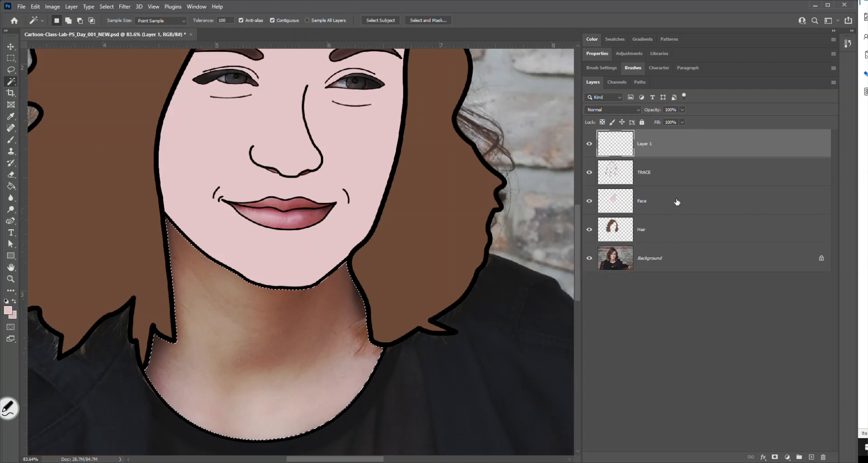
{"action": "double_click", "coordinate": [647, 143]}
{"action": "type", "text": "Neck"}
{"action": "key", "text": "Return"}
Expand the neck selection by 2 pixels
{"action": "left_click", "coordinate": [107, 7]}
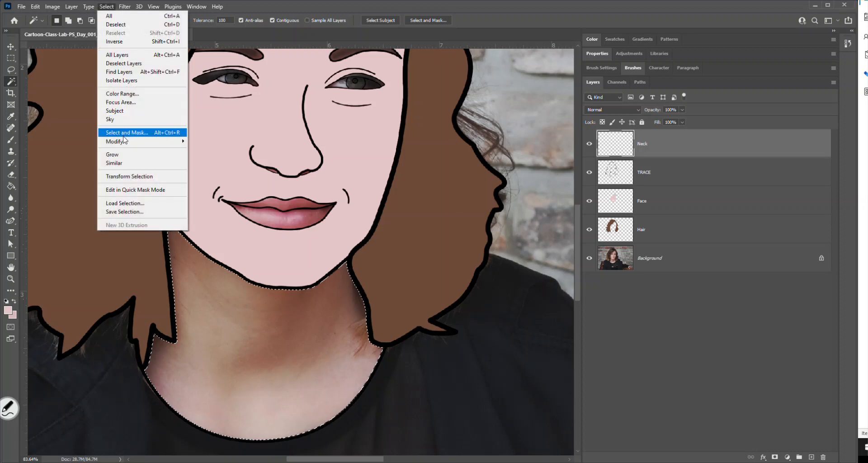
{"action": "mouse_move", "coordinate": [132, 142]}
{"action": "left_click", "coordinate": [206, 158]}
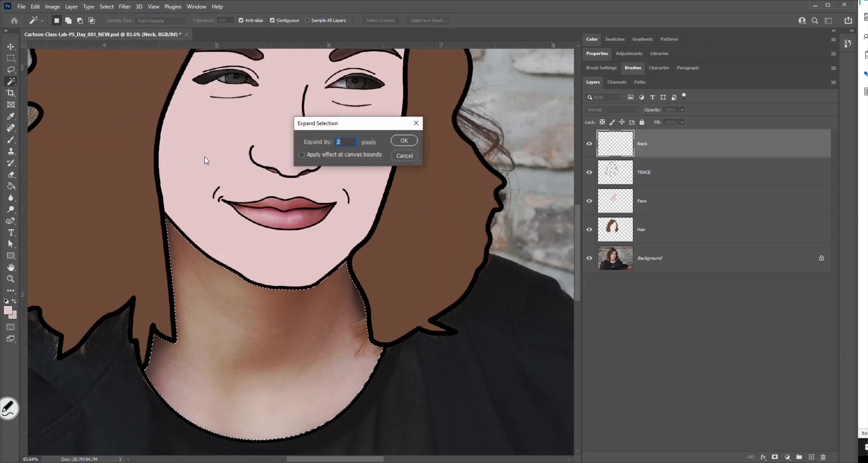
{"action": "key", "text": "Return"}
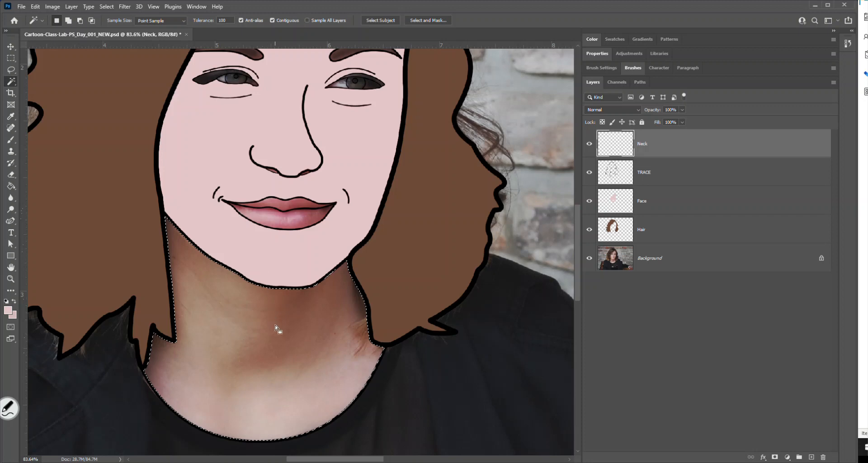
Fill the neck selection on the Neck layer with a photo-sampled beige skin tone and move the TRACE layer above Neck
{"action": "key", "text": "g"}
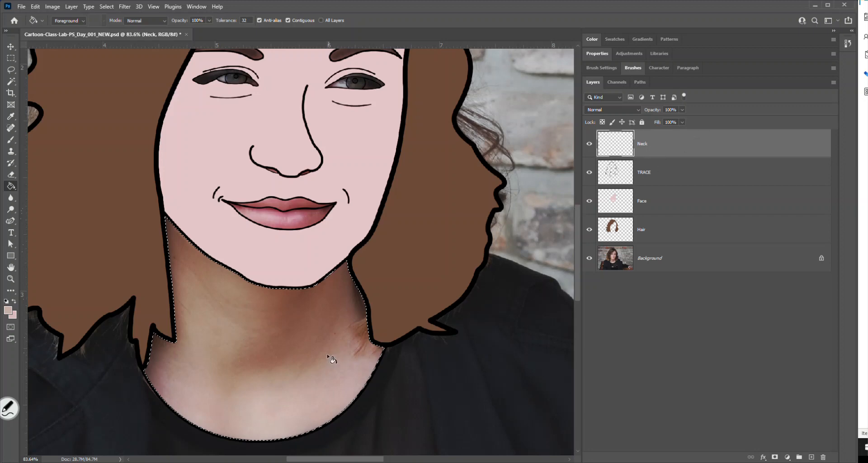
{"action": "left_click", "coordinate": [284, 348]}
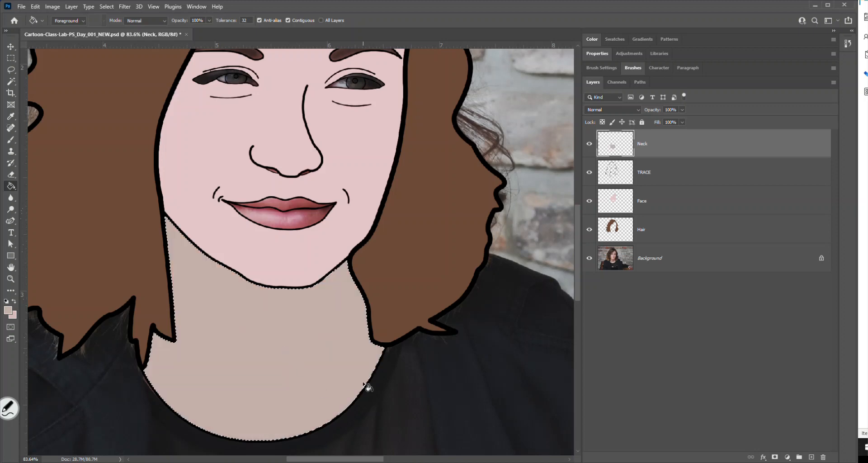
{"action": "key", "text": "ctrl+d"}
{"action": "left_click_drag", "start_coordinate": [669, 175], "coordinate": [669, 143]}
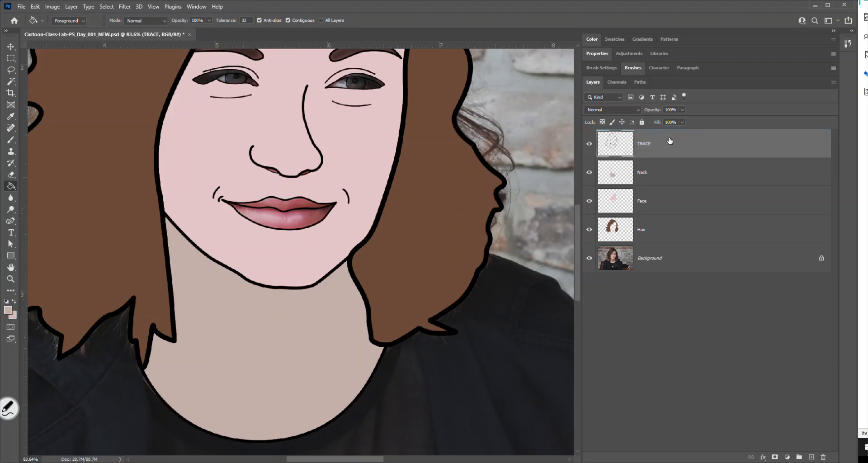
Select the enclosed bottom lip on the TRACE layer with the Magic Wand Tool and expand the selection by 2 pixels
{"action": "key", "text": "z"}
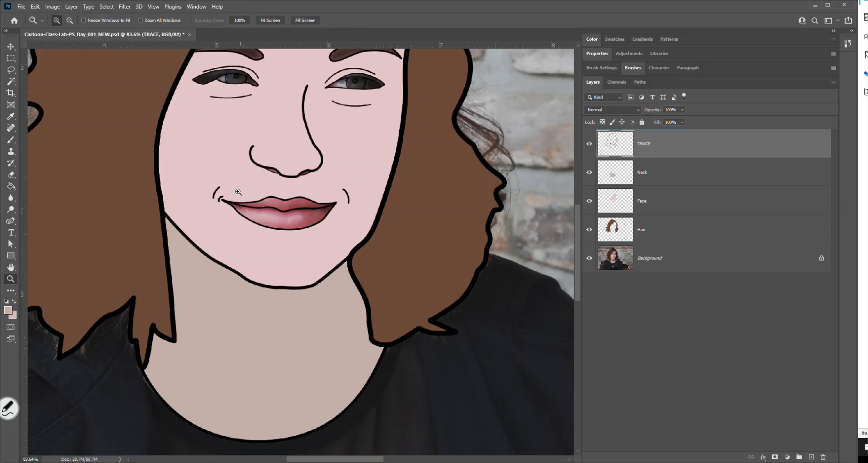
{"action": "left_click_drag", "start_coordinate": [201, 161], "coordinate": [377, 262]}
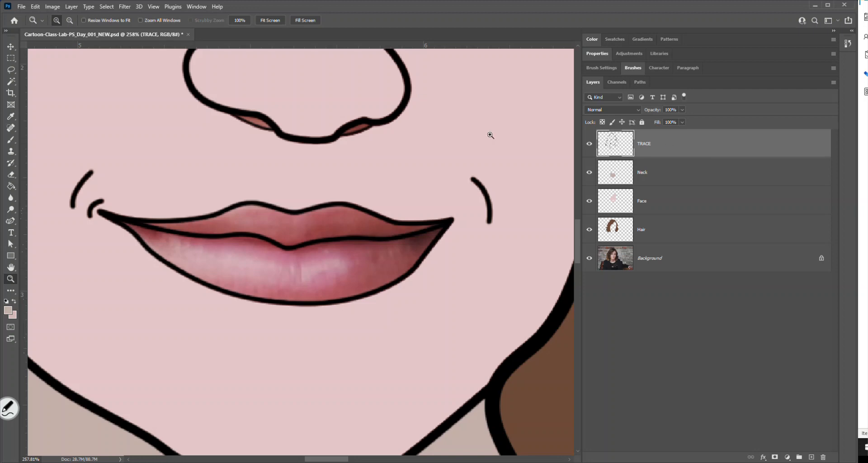
{"action": "left_click", "coordinate": [11, 81]}
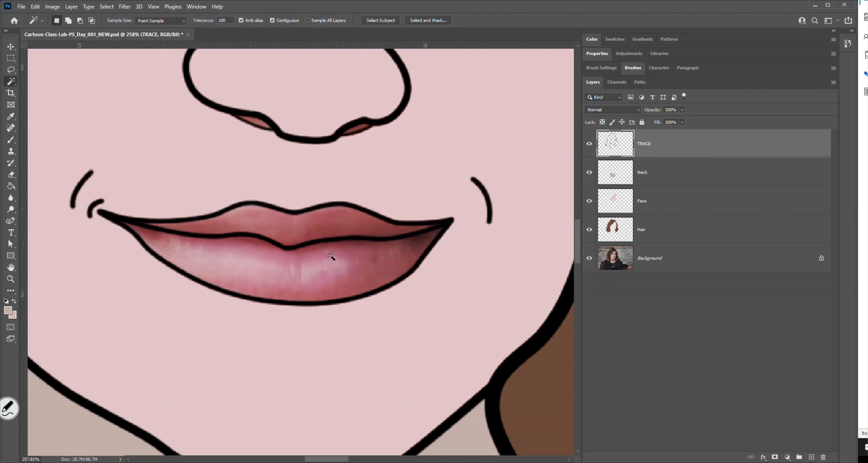
{"action": "left_click", "coordinate": [310, 274]}
{"action": "left_click", "coordinate": [106, 6]}
{"action": "mouse_move", "coordinate": [157, 145]}
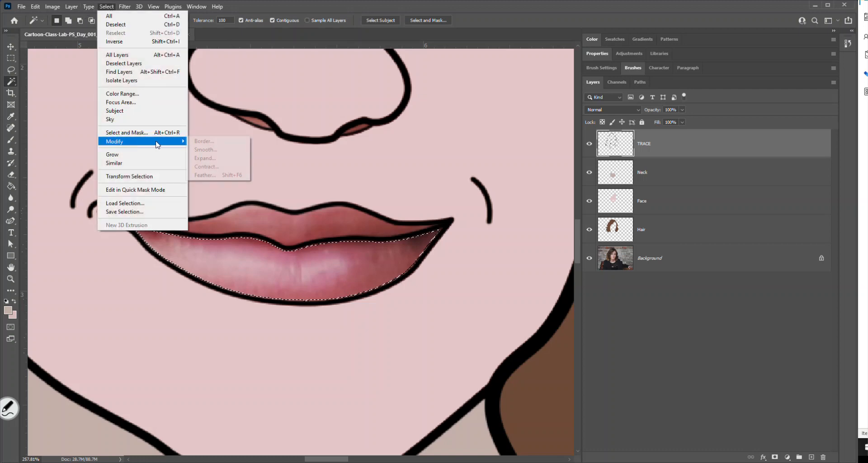
{"action": "left_click", "coordinate": [205, 158]}
{"action": "left_click", "coordinate": [401, 141]}
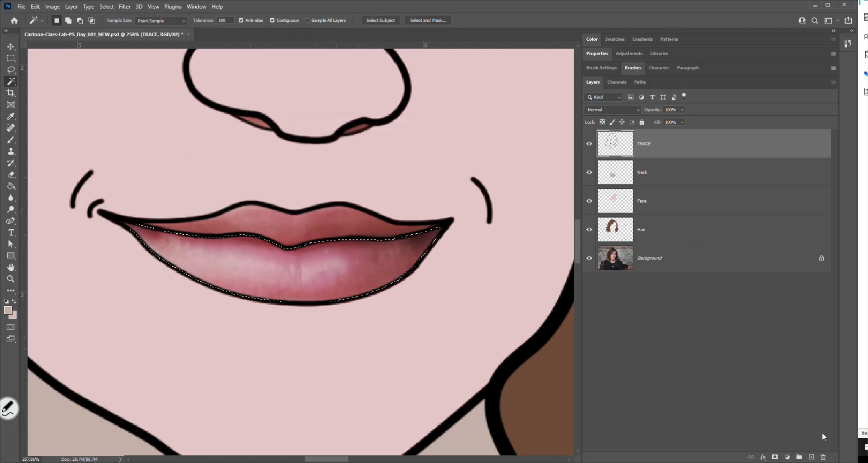
Create a new layer named Bottom Lip above the TRACE layer
{"action": "left_click", "coordinate": [812, 457]}
{"action": "double_click", "coordinate": [648, 144]}
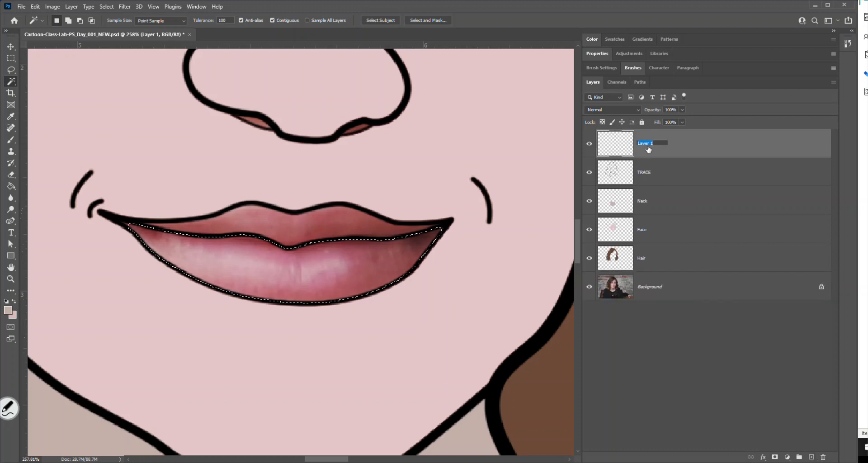
{"action": "type", "text": "Bottom Lip"}
{"action": "key", "text": "Return"}
Fill the bottom lip selection with a pink sampled from the photo and move the TRACE layer above Bottom Lip
{"action": "key", "text": "g"}
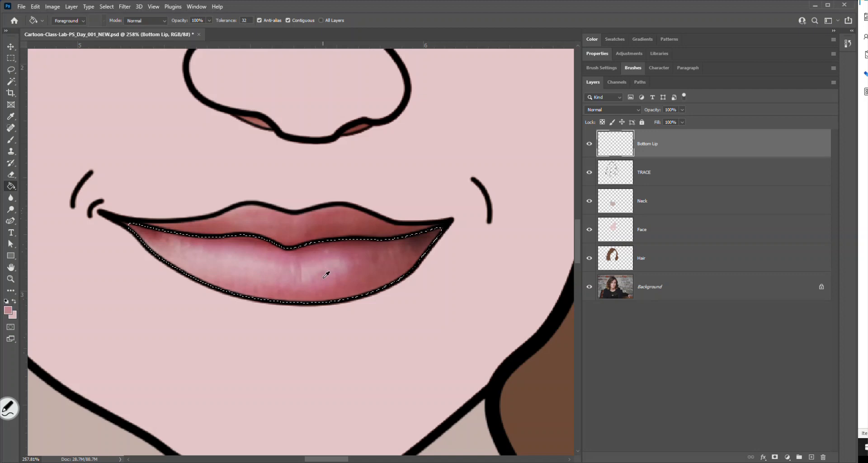
{"action": "left_click", "coordinate": [340, 280], "text": "alt"}
{"action": "left_click", "coordinate": [281, 270]}
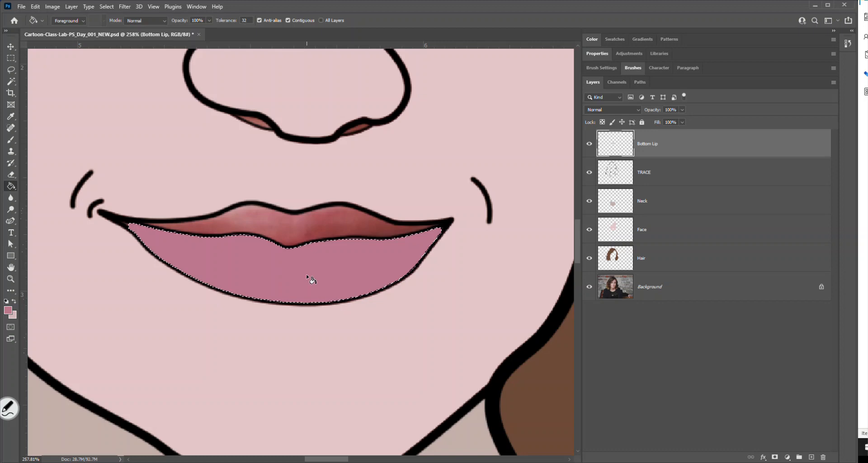
{"action": "key", "text": "ctrl+d"}
{"action": "left_click_drag", "start_coordinate": [660, 174], "coordinate": [661, 141]}
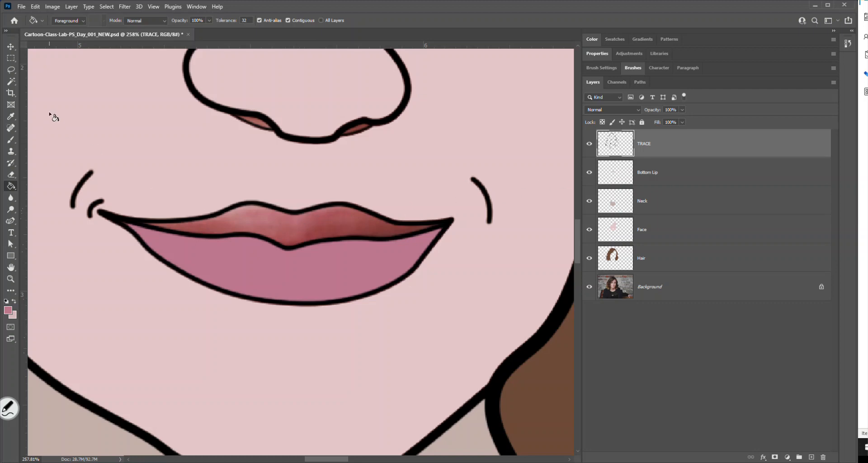
Select the enclosed top lip on the TRACE layer with the Magic Wand Tool and expand the selection by 2 pixels
{"action": "left_click", "coordinate": [11, 81]}
{"action": "left_click", "coordinate": [329, 226]}
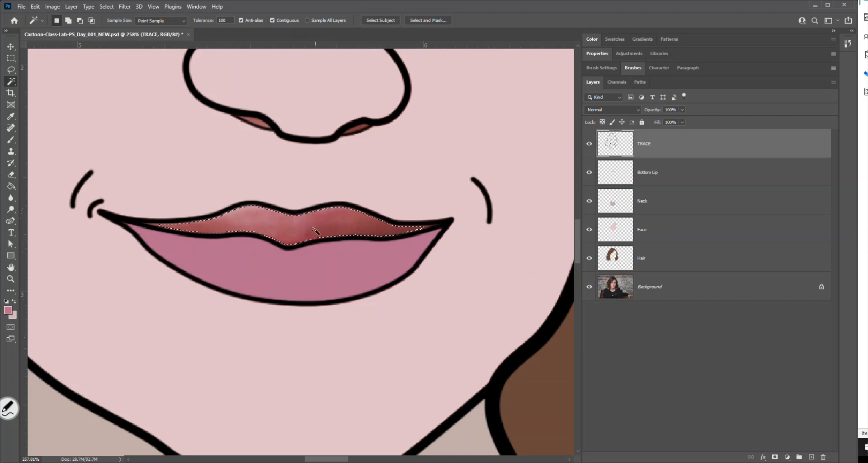
{"action": "left_click", "coordinate": [110, 8]}
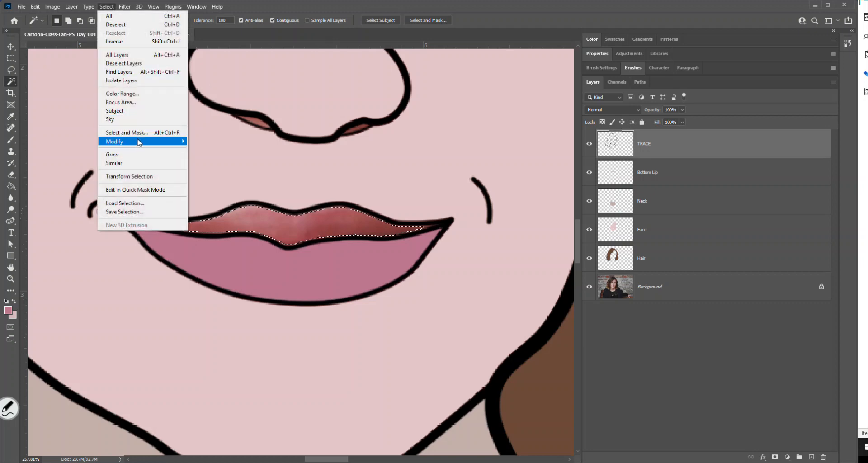
{"action": "mouse_move", "coordinate": [138, 142]}
{"action": "left_click", "coordinate": [238, 160]}
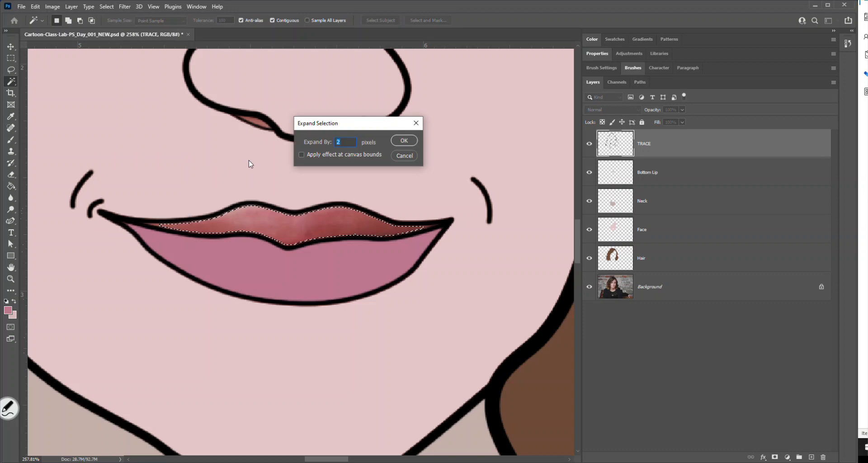
{"action": "key", "text": "Return"}
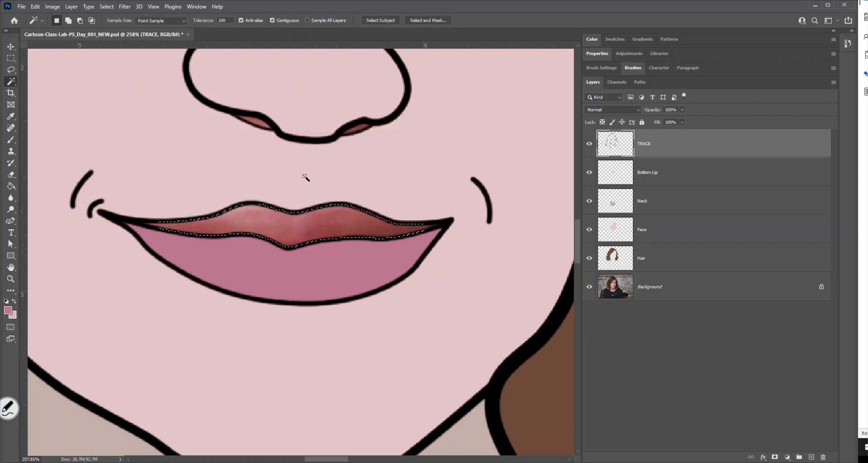
Create a new layer named Top Lip above the TRACE layer
{"action": "left_click", "coordinate": [812, 457]}
{"action": "double_click", "coordinate": [646, 143]}
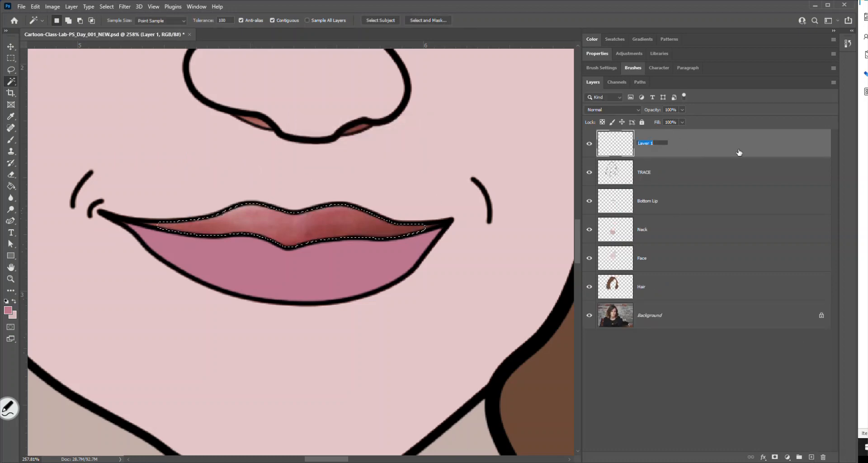
{"action": "type", "text": "Top Lip"}
{"action": "key", "text": "Return"}
Fill the top lip selection with a darker red sampled from the photo and move the TRACE layer above Top Lip
{"action": "key", "text": "g"}
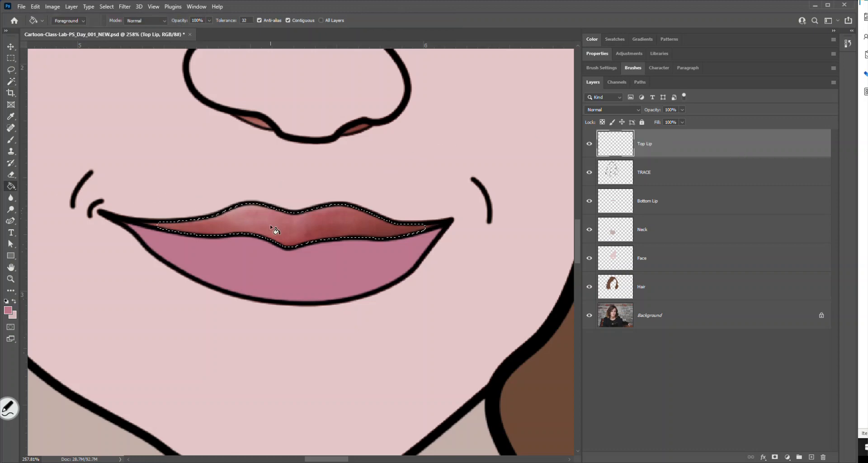
{"action": "left_click", "coordinate": [329, 219], "text": "alt"}
{"action": "left_click", "coordinate": [281, 224]}
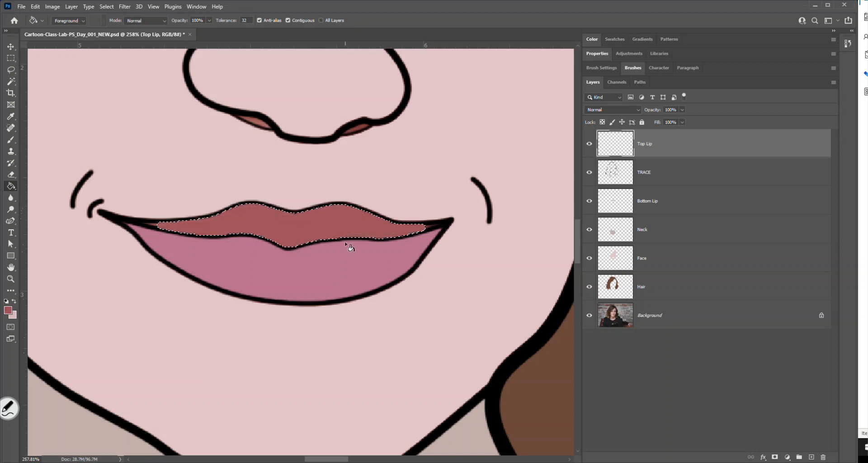
{"action": "key", "text": "ctrl+d"}
{"action": "left_click_drag", "start_coordinate": [662, 181], "coordinate": [665, 141]}
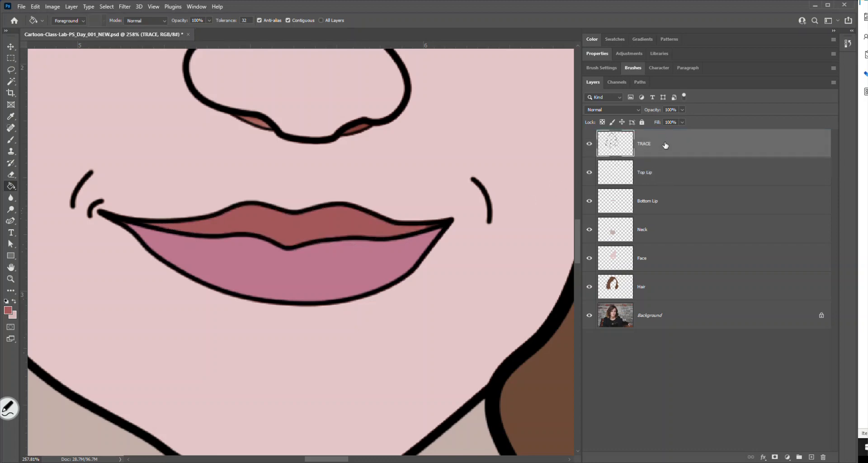
Hide the Background photo and paint the unfilled left corner of the top lip red on the Top Lip layer with the Brush Tool
{"action": "left_click", "coordinate": [587, 316]}
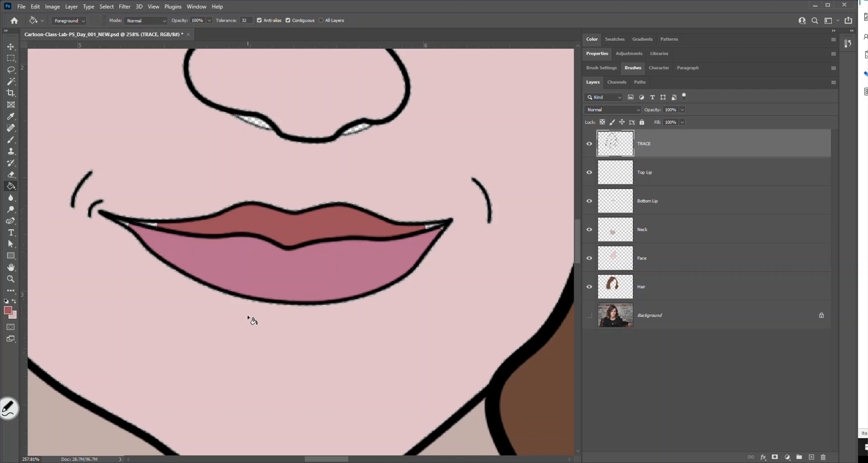
{"action": "key", "text": "z"}
{"action": "left_click_drag", "start_coordinate": [112, 213], "coordinate": [209, 286]}
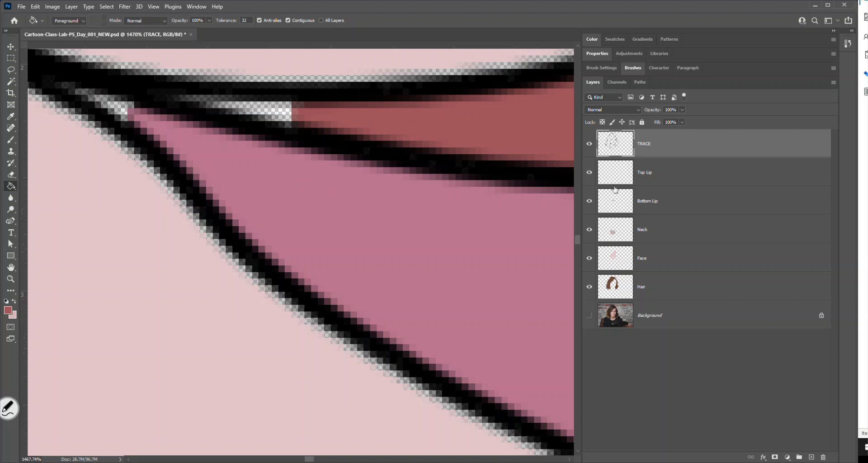
{"action": "left_click", "coordinate": [659, 176]}
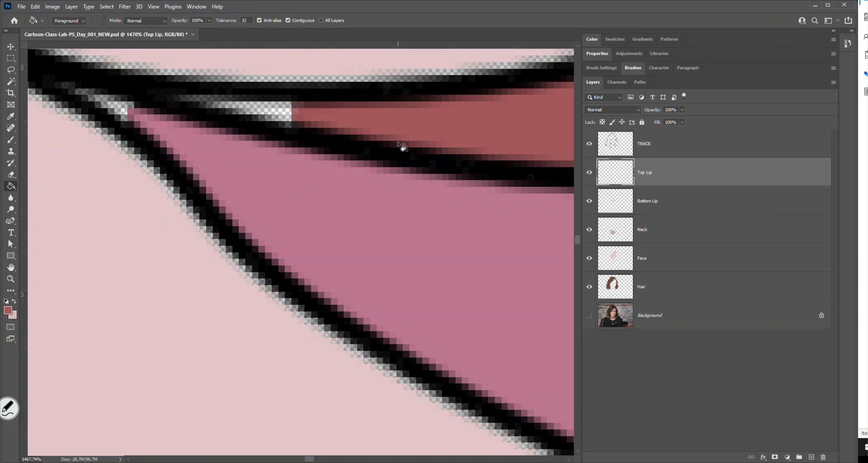
{"action": "key", "text": "b"}
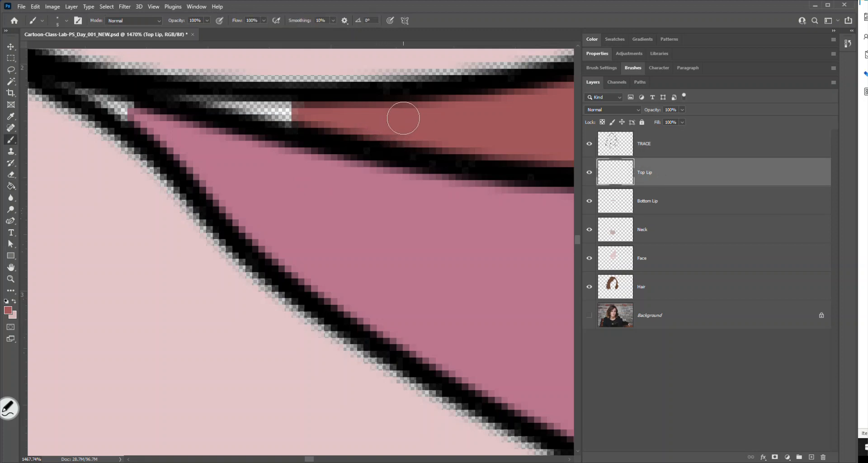
{"action": "left_click_drag", "start_coordinate": [326, 123], "coordinate": [196, 102]}
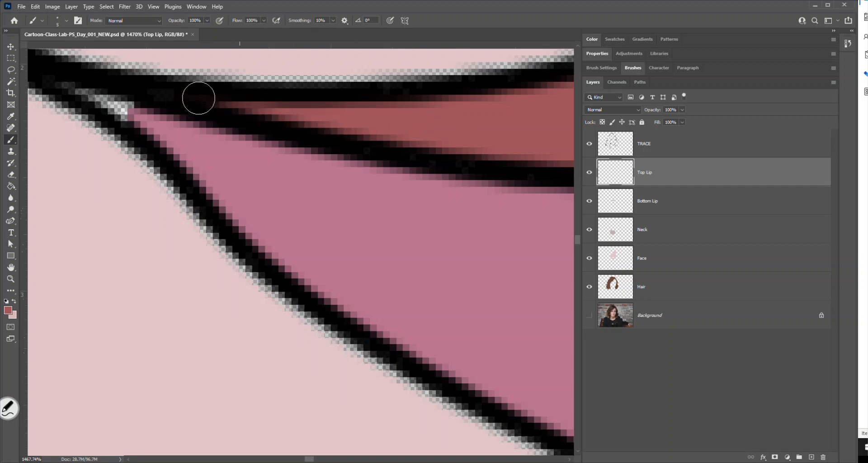
Paint the unfilled left corner of the bottom lip on the Bottom Lip layer with pink sampled from its fill
{"action": "left_click", "coordinate": [658, 199]}
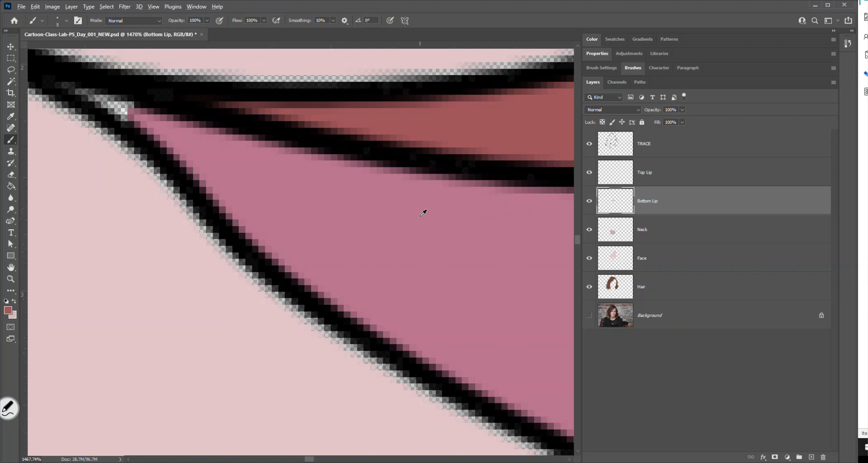
{"action": "mouse_move", "coordinate": [131, 114]}
{"action": "left_mouse_down"}
{"action": "mouse_move", "coordinate": [83, 89]}
{"action": "mouse_move", "coordinate": [165, 121]}
{"action": "mouse_move", "coordinate": [69, 83]}
{"action": "left_mouse_up"}
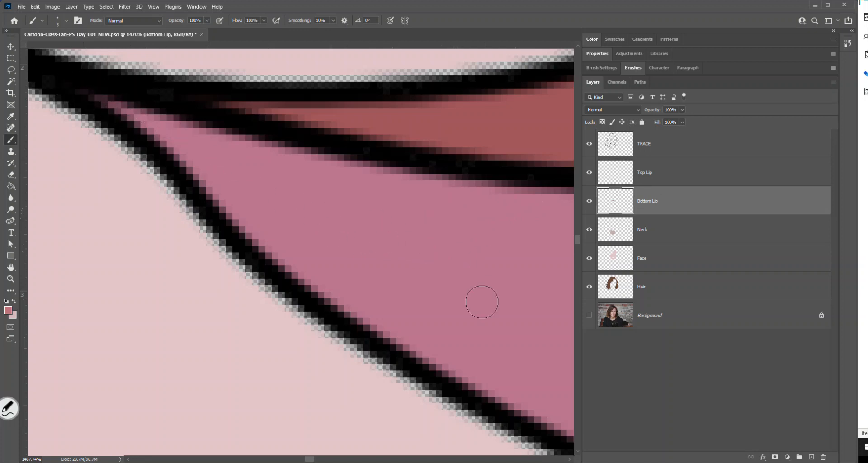
Paint the unfilled right corner of the top lip on the Top Lip layer with red sampled from its fill
{"action": "key", "text": "space"}
{"action": "left_click_drag", "start_coordinate": [551, 304], "coordinate": [178, 255]}
{"action": "left_click_drag", "start_coordinate": [538, 204], "coordinate": [217, 253]}
{"action": "left_click_drag", "start_coordinate": [533, 210], "coordinate": [220, 266]}
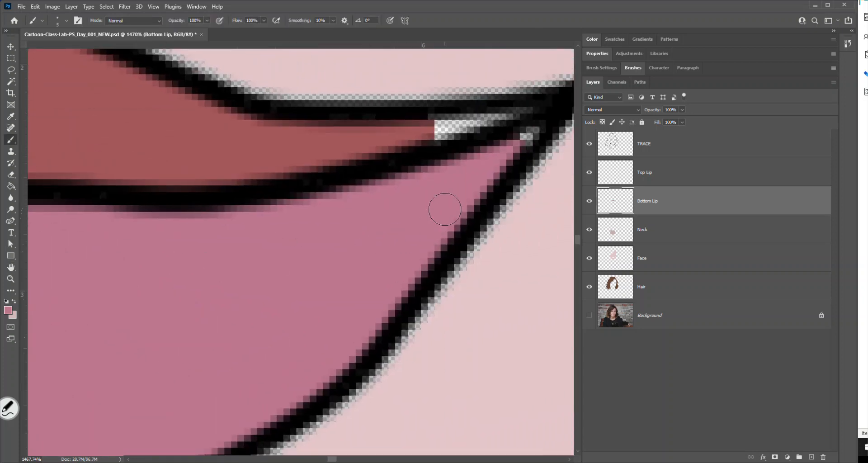
{"action": "left_click", "coordinate": [228, 134], "text": "alt"}
{"action": "left_click_drag", "start_coordinate": [427, 142], "coordinate": [524, 121]}
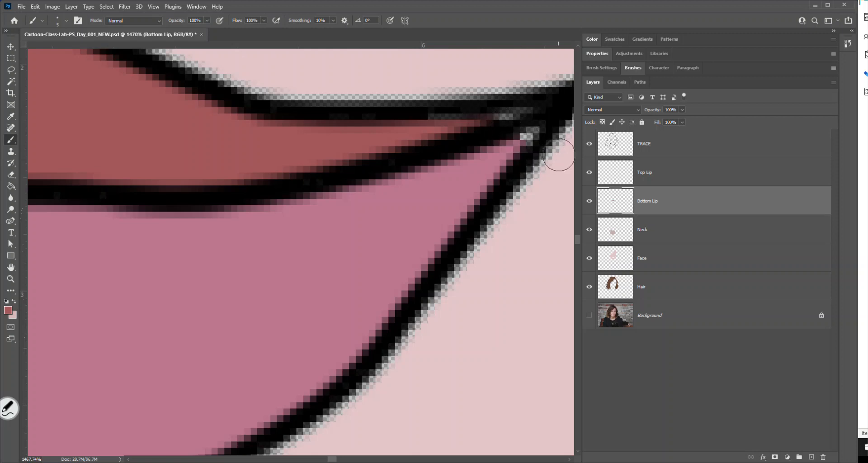
{"action": "key", "text": "ctrl+z"}
{"action": "left_click", "coordinate": [662, 175]}
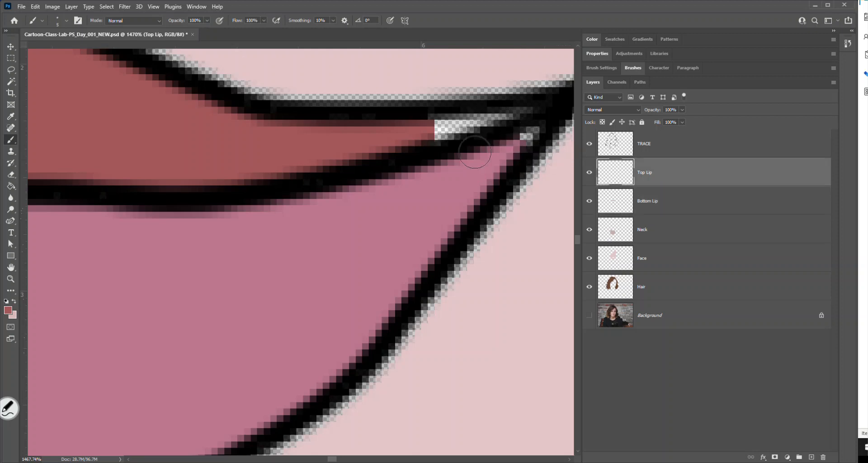
{"action": "left_click_drag", "start_coordinate": [527, 128], "coordinate": [485, 112]}
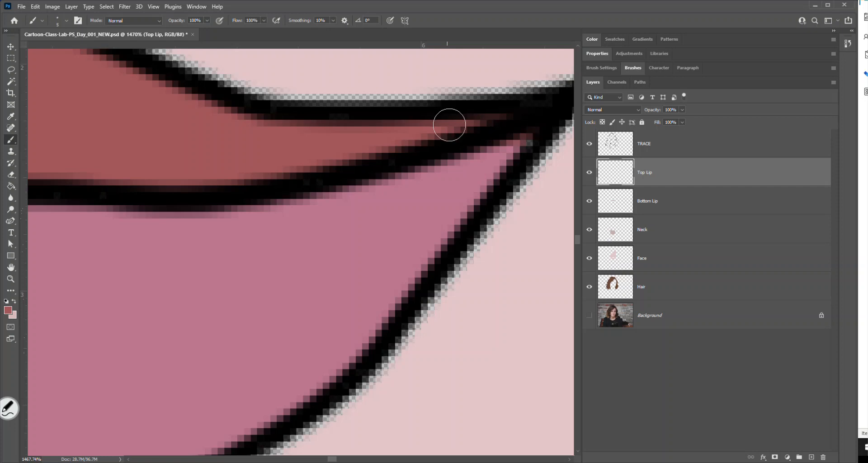
Touch up the right corner of the bottom lip on the Bottom Lip layer with pink sampled from its fill
{"action": "left_click", "coordinate": [660, 201]}
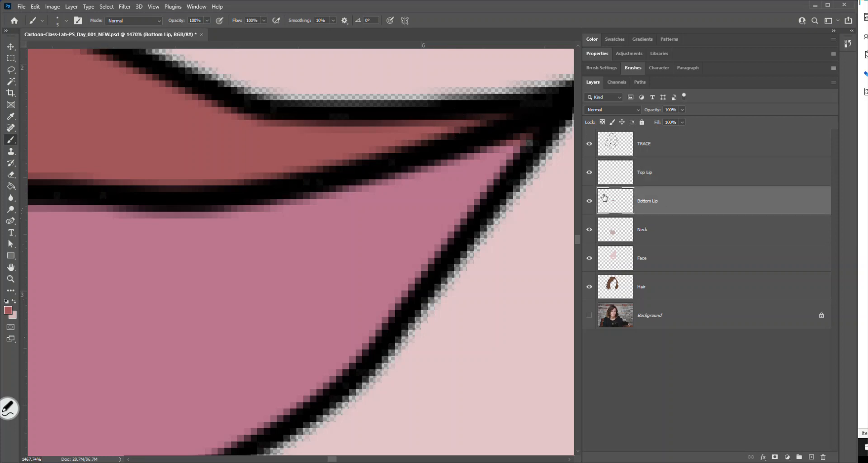
{"action": "left_click", "coordinate": [396, 214], "text": "alt"}
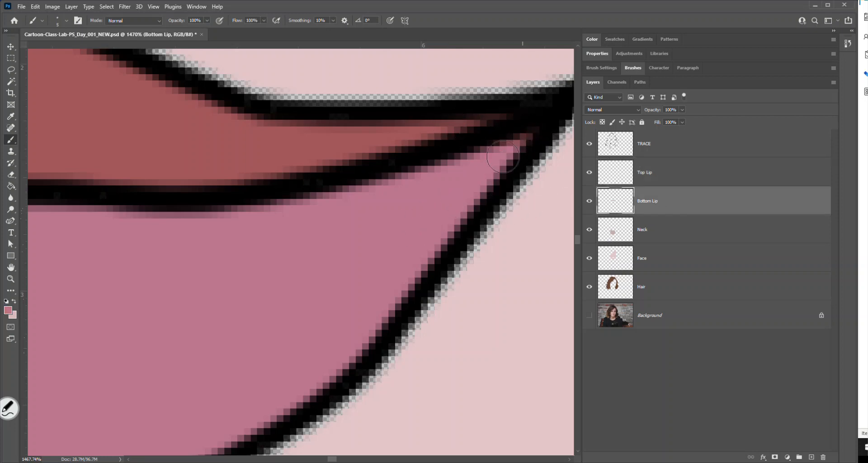
{"action": "key", "text": "ctrl+0"}
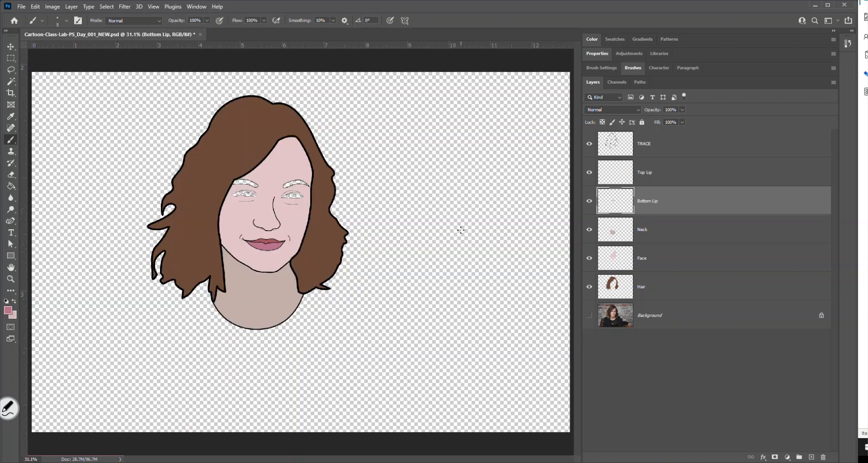
Paint both unfilled nostrils under the nose black (000000) on the TRACE layer with the Brush Tool
{"action": "key", "text": "z"}
{"action": "left_click_drag", "start_coordinate": [248, 212], "coordinate": [286, 237]}
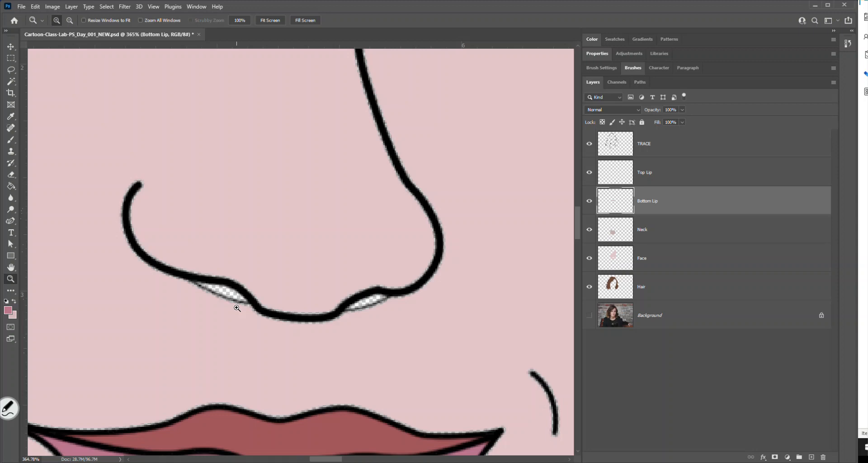
{"action": "left_click", "coordinate": [664, 152]}
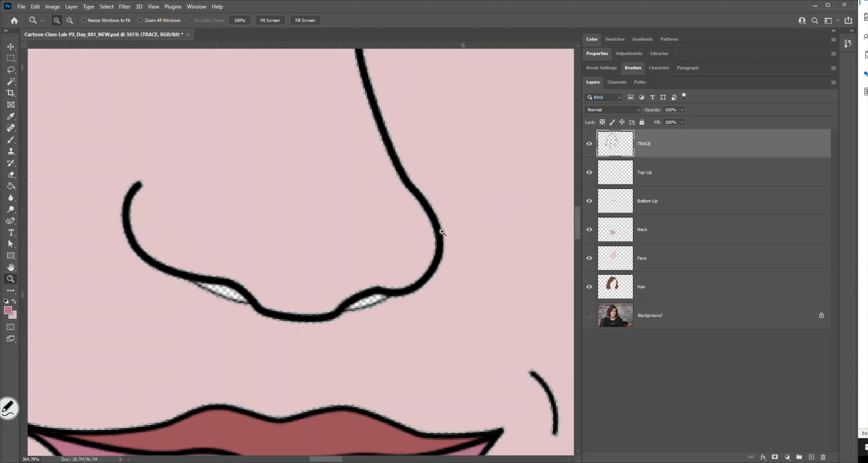
{"action": "left_click_drag", "start_coordinate": [95, 152], "coordinate": [481, 379]}
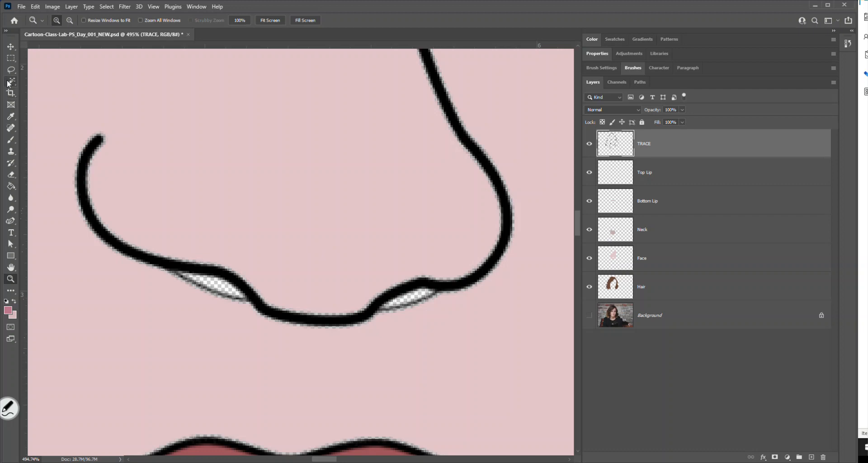
{"action": "key", "text": "b"}
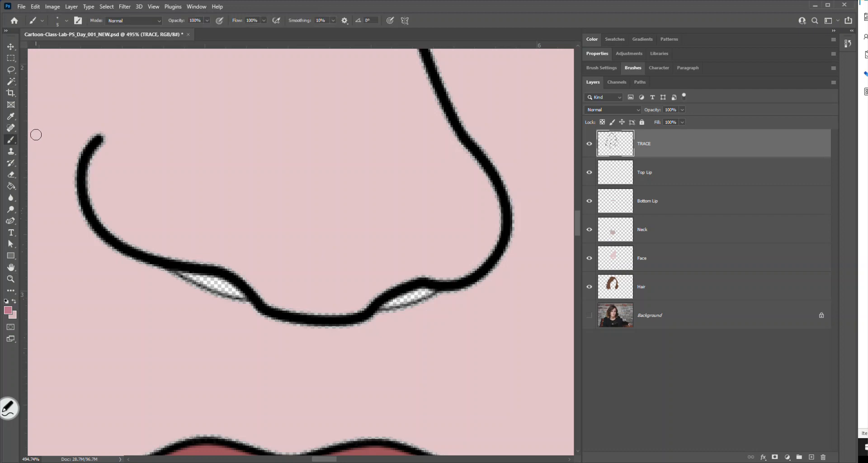
{"action": "left_click", "coordinate": [10, 311]}
{"action": "type", "text": "000000"}
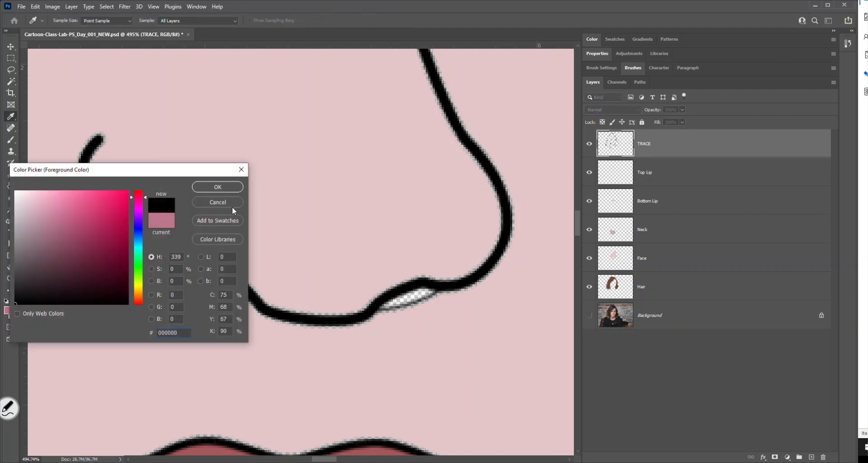
{"action": "left_click", "coordinate": [218, 187]}
{"action": "mouse_move", "coordinate": [235, 289]}
{"action": "left_mouse_down"}
{"action": "mouse_move", "coordinate": [178, 270]}
{"action": "mouse_move", "coordinate": [246, 296]}
{"action": "mouse_move", "coordinate": [221, 280]}
{"action": "left_mouse_up"}
{"action": "mouse_move", "coordinate": [379, 306]}
{"action": "left_mouse_down"}
{"action": "mouse_move", "coordinate": [433, 287]}
{"action": "mouse_move", "coordinate": [394, 299]}
{"action": "mouse_move", "coordinate": [425, 286]}
{"action": "mouse_move", "coordinate": [407, 297]}
{"action": "left_mouse_up"}
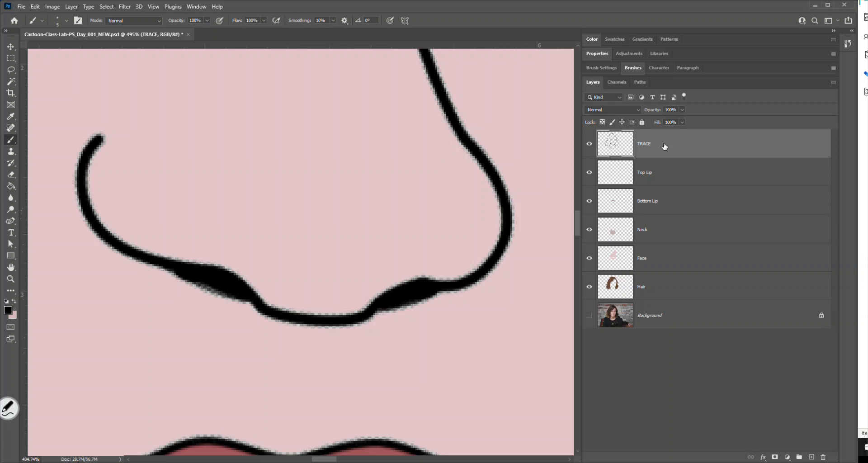
{"action": "key", "text": "ctrl+0"}
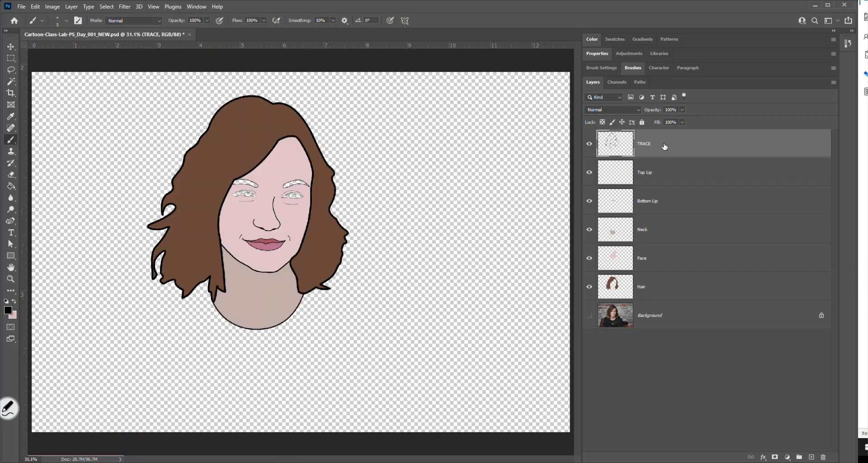
Show the Background photo behind the left eye and eyebrow
{"action": "key", "text": "z"}
{"action": "left_click_drag", "start_coordinate": [218, 165], "coordinate": [278, 213]}
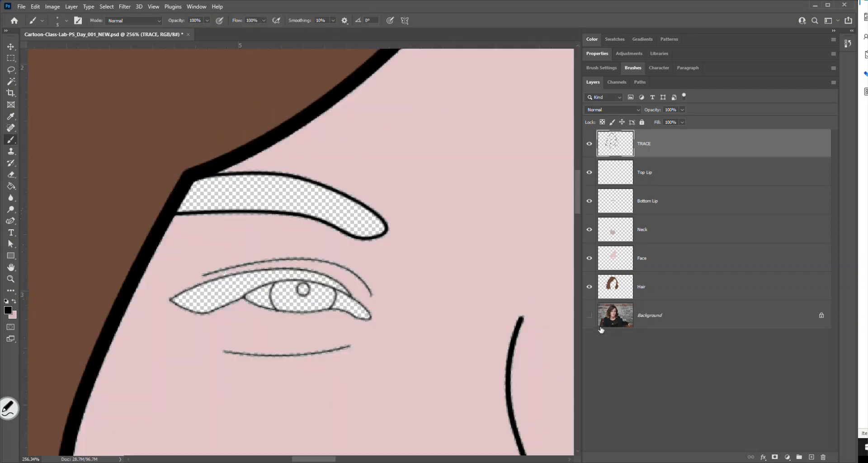
{"action": "left_click", "coordinate": [589, 316]}
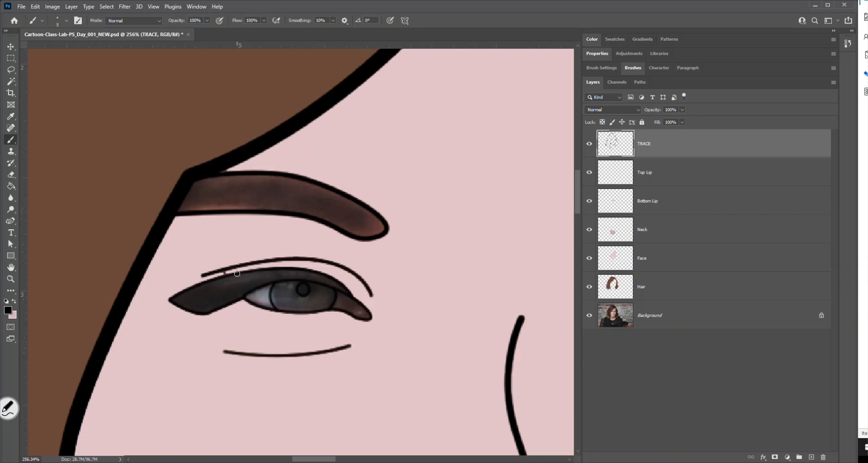
Cover the small gap between the left eyelid crease and lash on the Face layer, using a smaller brush and sampled skin pink
{"action": "key", "text": "z"}
{"action": "left_click_drag", "start_coordinate": [198, 265], "coordinate": [248, 308]}
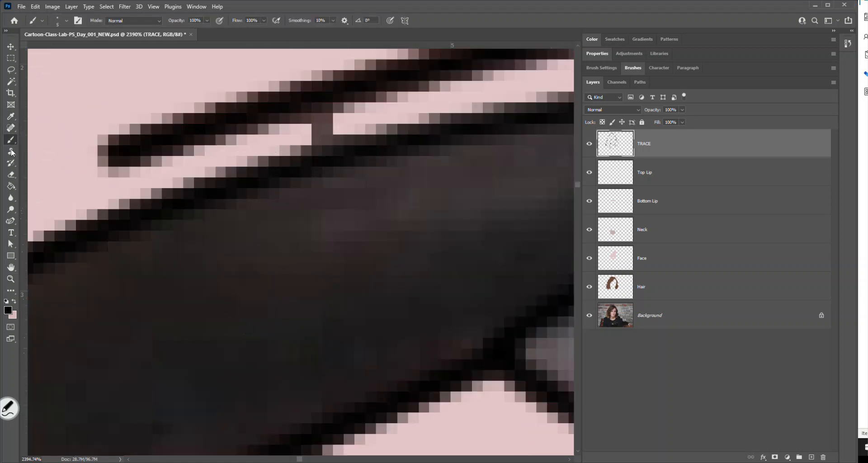
{"action": "left_click", "coordinate": [93, 85], "text": "alt"}
{"action": "key", "text": "bracketleft"}
{"action": "key", "text": "bracketleft"}
{"action": "key", "text": "bracketleft"}
{"action": "key", "text": "bracketleft"}
{"action": "left_click_drag", "start_coordinate": [322, 136], "coordinate": [353, 120]}
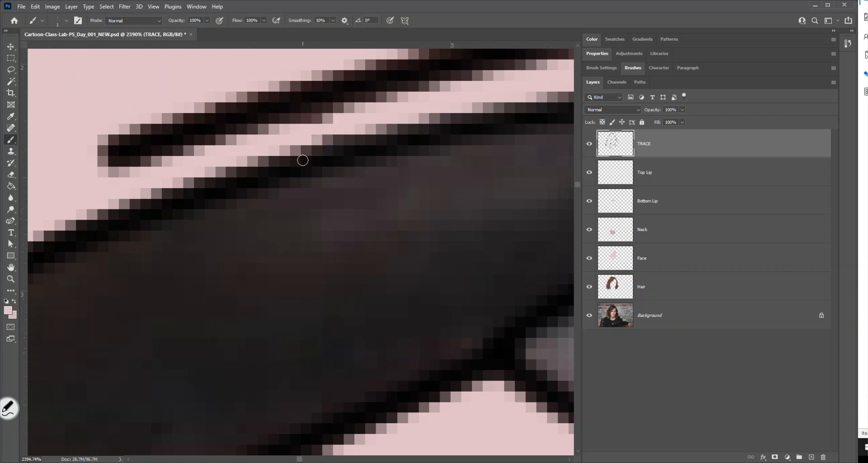
{"action": "key", "text": "ctrl+z"}
{"action": "left_click", "coordinate": [655, 261]}
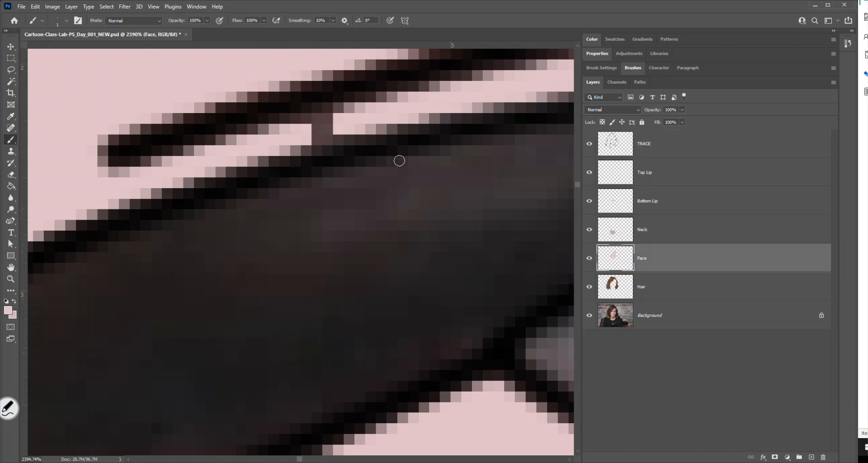
{"action": "left_click_drag", "start_coordinate": [332, 129], "coordinate": [317, 131]}
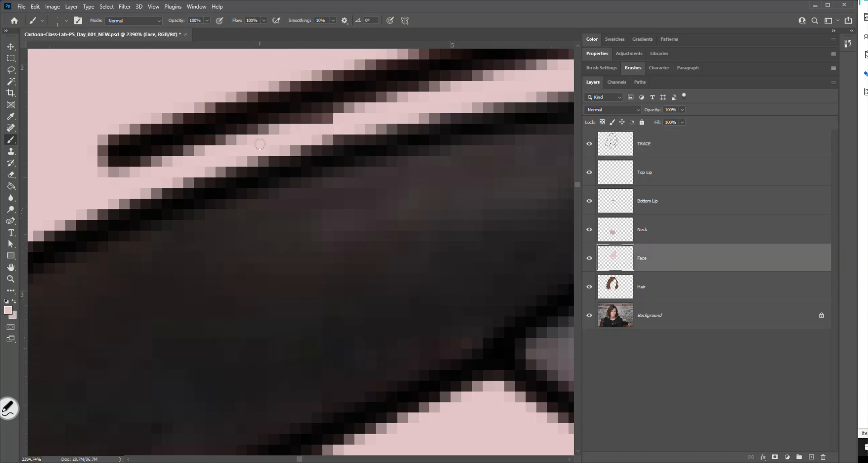
{"action": "key", "text": "ctrl+0"}
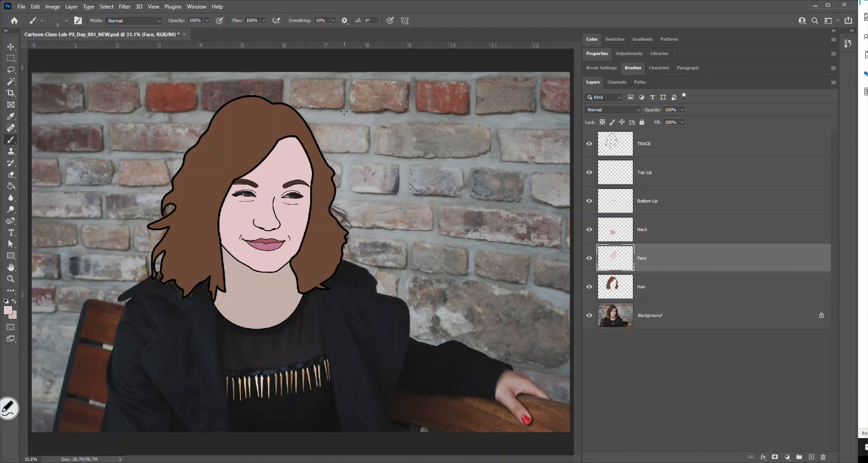
Select the left upper lash area on the TRACE layer with the Magic Wand and expand the selection by 2 pixels
{"action": "key", "text": "z"}
{"action": "left_click_drag", "start_coordinate": [267, 185], "coordinate": [305, 204]}
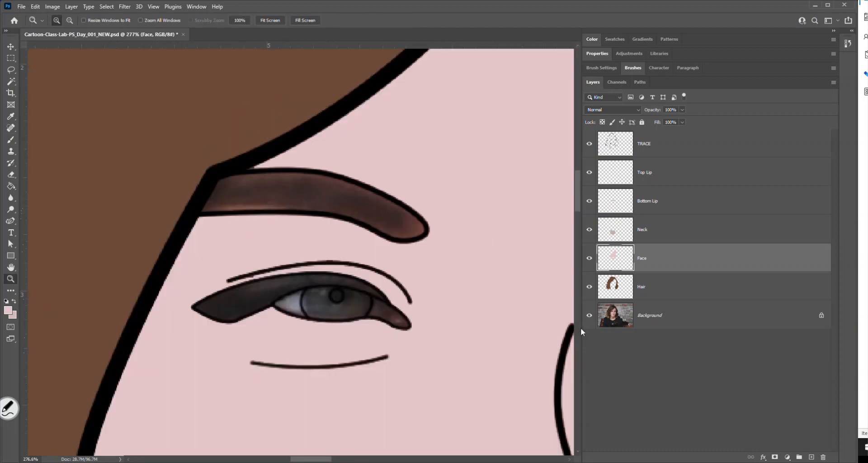
{"action": "left_click", "coordinate": [658, 149]}
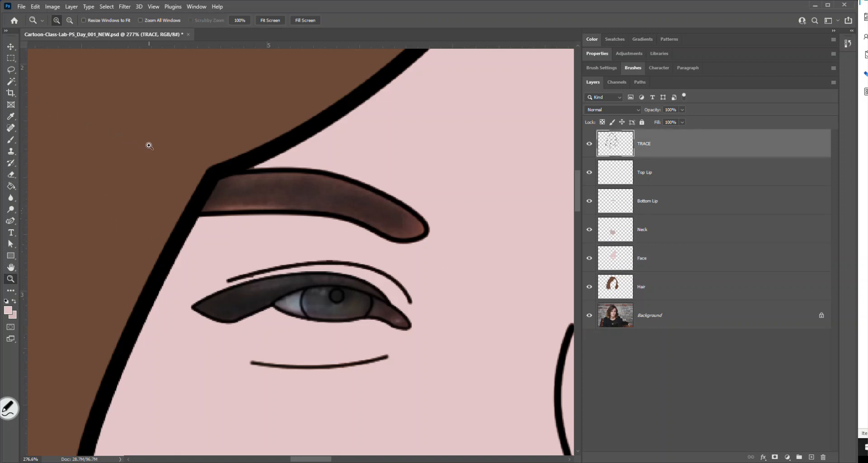
{"action": "key", "text": "w"}
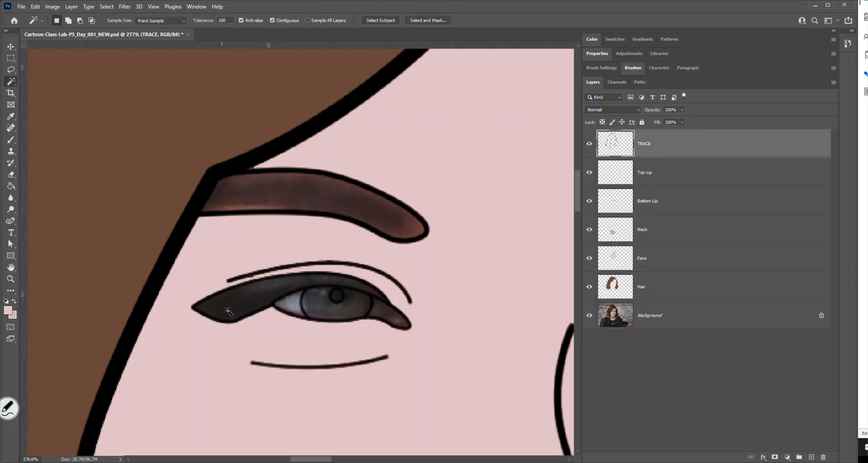
{"action": "left_click", "coordinate": [265, 307]}
{"action": "left_click", "coordinate": [111, 9]}
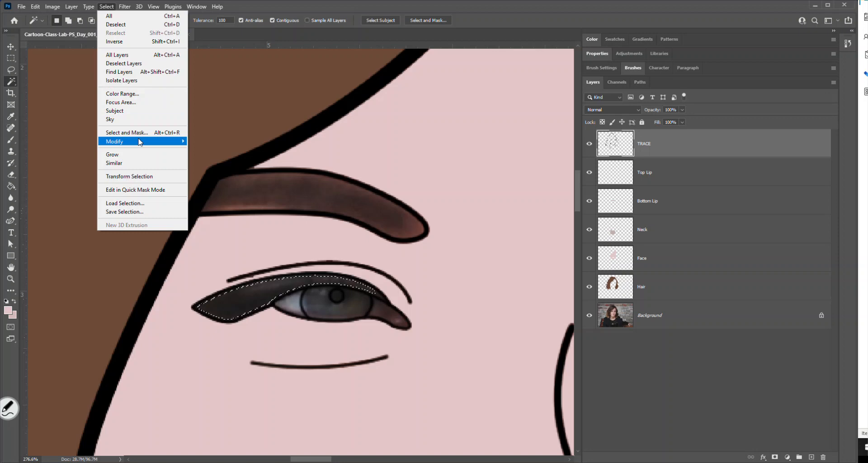
{"action": "mouse_move", "coordinate": [188, 142]}
{"action": "left_click", "coordinate": [206, 158]}
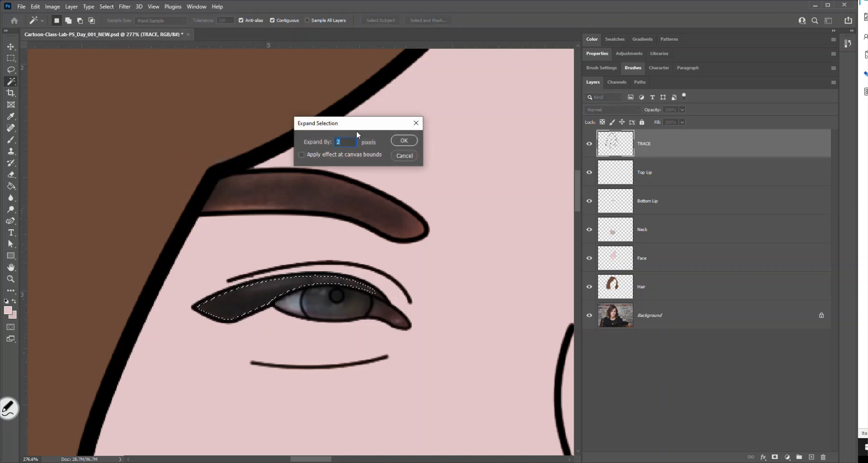
{"action": "left_click", "coordinate": [404, 141]}
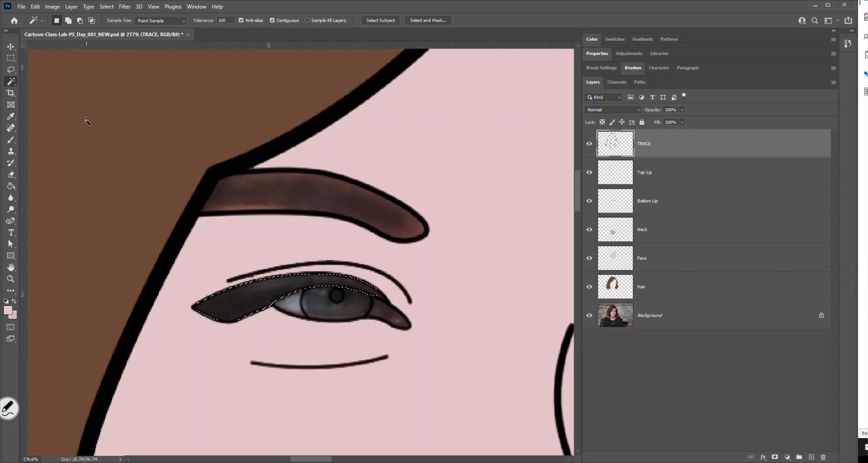
Create a new layer named Left Lash above the TRACE layer
{"action": "key", "text": "g"}
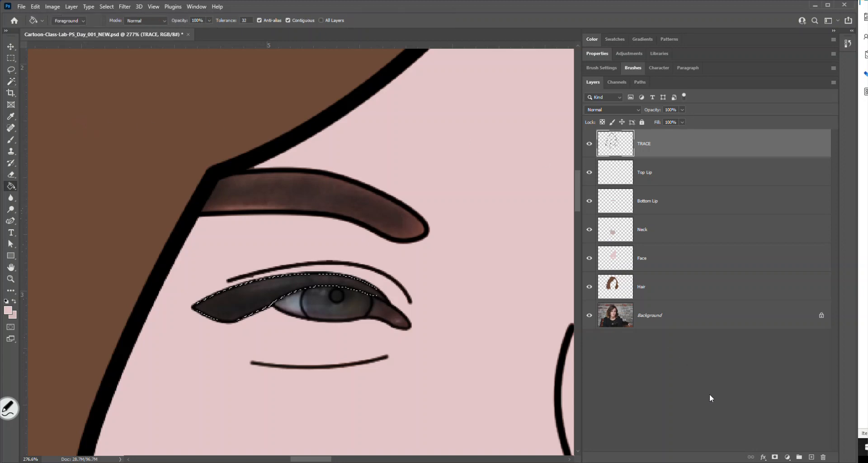
{"action": "left_click", "coordinate": [812, 457]}
{"action": "double_click", "coordinate": [645, 143]}
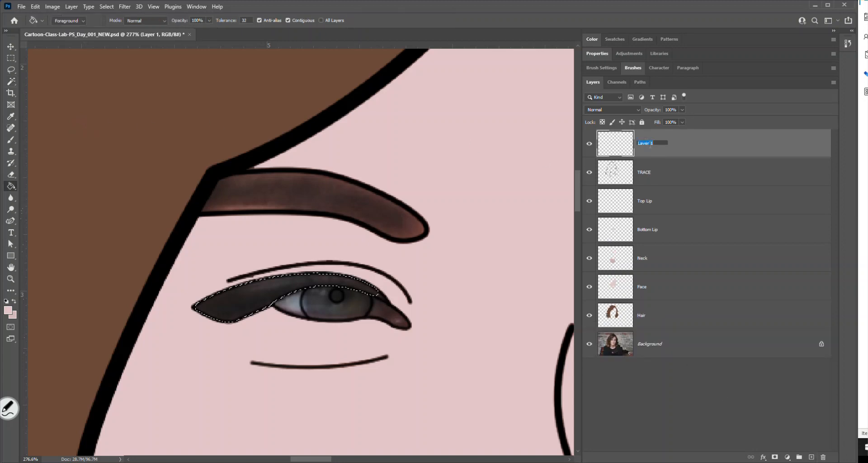
{"action": "type", "text": "Le"}
{"action": "key", "text": "Return"}
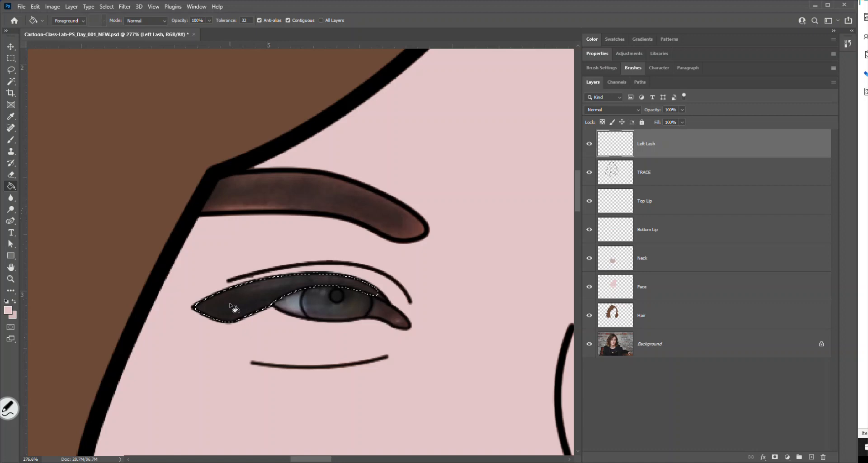
Fill the lash selection with black on the Left Lash layer using the Paint Bucket, and deselect it
{"action": "left_click", "coordinate": [10, 313]}
{"action": "left_click", "coordinate": [60, 301]}
{"action": "left_click", "coordinate": [214, 189]}
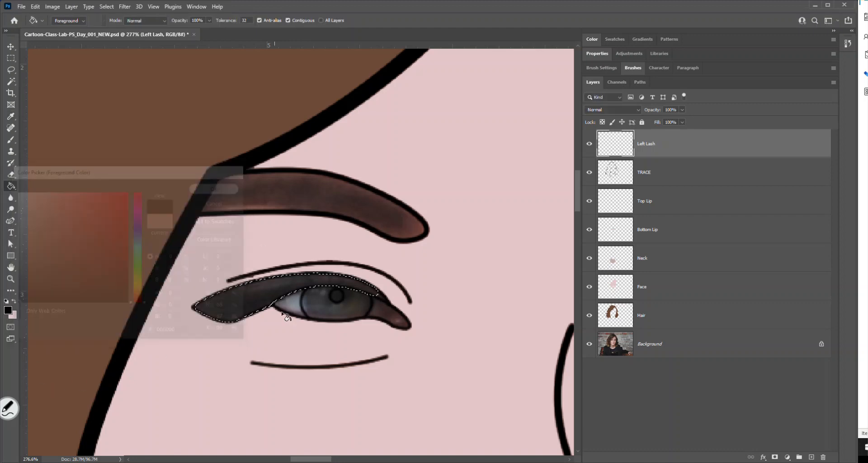
{"action": "left_click", "coordinate": [252, 305]}
{"action": "key", "text": "ctrl+d"}
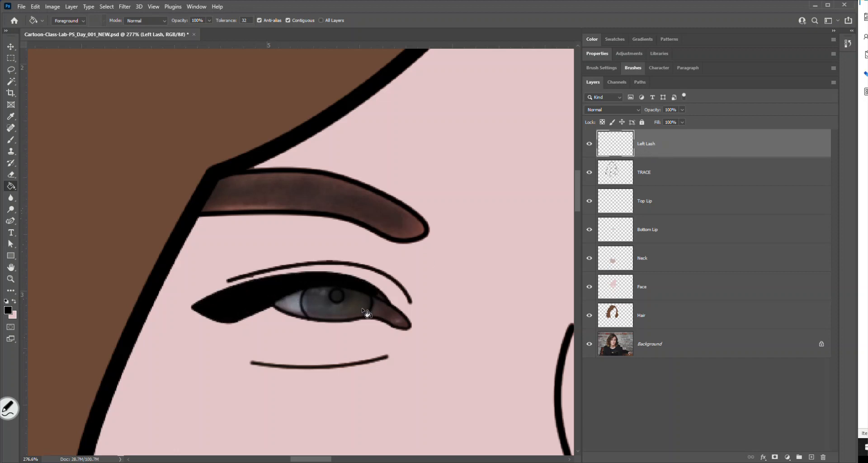
Hide the Background temporarily and paint the unfilled gap at the inner end of the left lash black on the Left Lash layer
{"action": "left_click", "coordinate": [589, 344]}
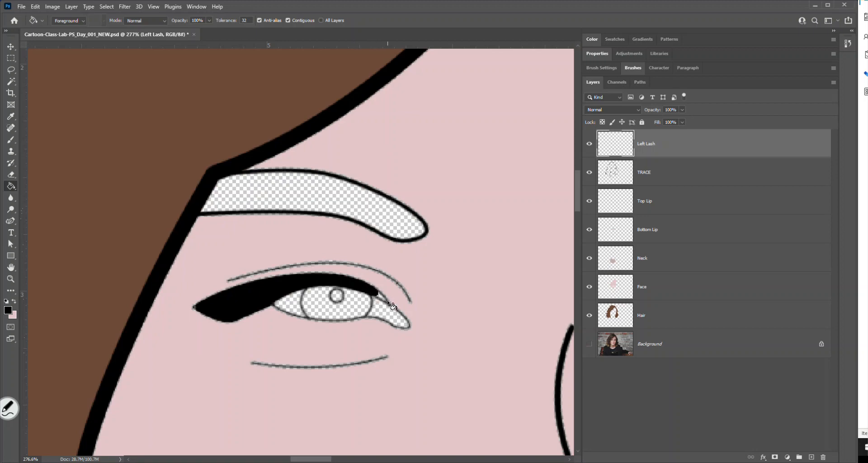
{"action": "key", "text": "ctrl+space"}
{"action": "left_click_drag", "start_coordinate": [348, 274], "coordinate": [407, 329]}
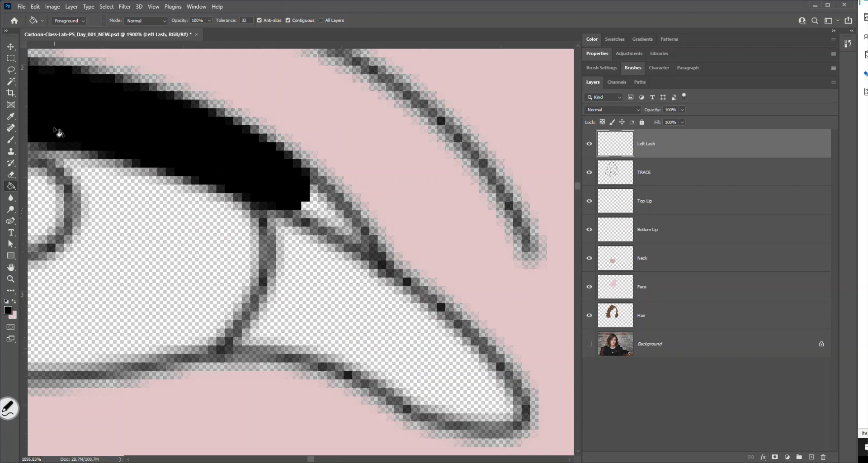
{"action": "left_click", "coordinate": [11, 139]}
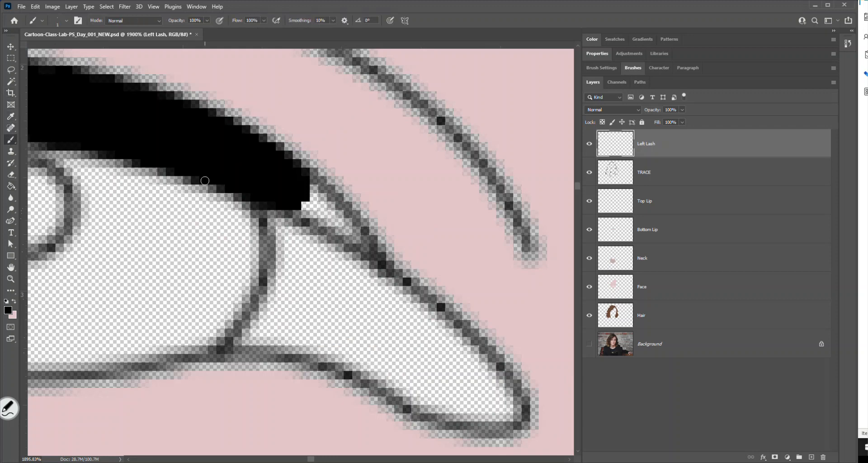
{"action": "mouse_move", "coordinate": [277, 192]}
{"action": "left_mouse_down"}
{"action": "mouse_move", "coordinate": [337, 231]}
{"action": "mouse_move", "coordinate": [297, 202]}
{"action": "mouse_move", "coordinate": [310, 195]}
{"action": "mouse_move", "coordinate": [335, 209]}
{"action": "mouse_move", "coordinate": [347, 230]}
{"action": "mouse_move", "coordinate": [327, 206]}
{"action": "mouse_move", "coordinate": [351, 229]}
{"action": "mouse_move", "coordinate": [330, 215]}
{"action": "mouse_move", "coordinate": [346, 235]}
{"action": "mouse_move", "coordinate": [267, 188]}
{"action": "mouse_move", "coordinate": [345, 231]}
{"action": "mouse_move", "coordinate": [278, 191]}
{"action": "mouse_move", "coordinate": [311, 201]}
{"action": "mouse_move", "coordinate": [361, 241]}
{"action": "mouse_move", "coordinate": [329, 226]}
{"action": "left_mouse_up"}
{"action": "left_click", "coordinate": [590, 345]}
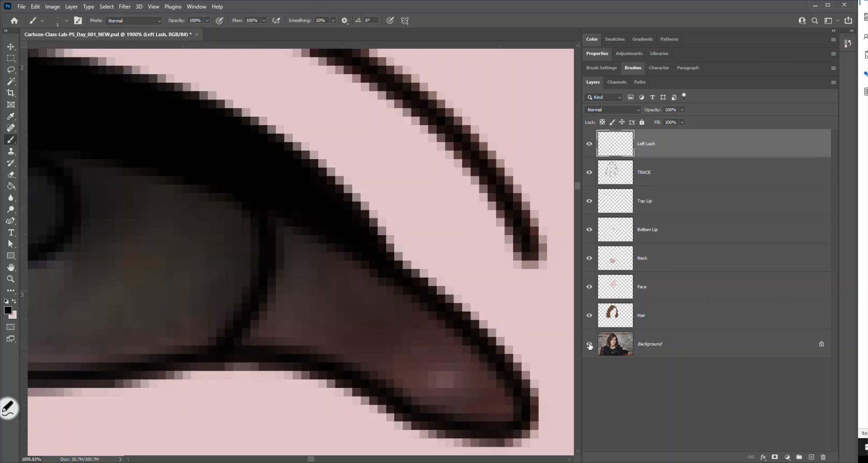
Move the TRACE layer above the Left Lash layer
{"action": "key", "text": "ctrl+0"}
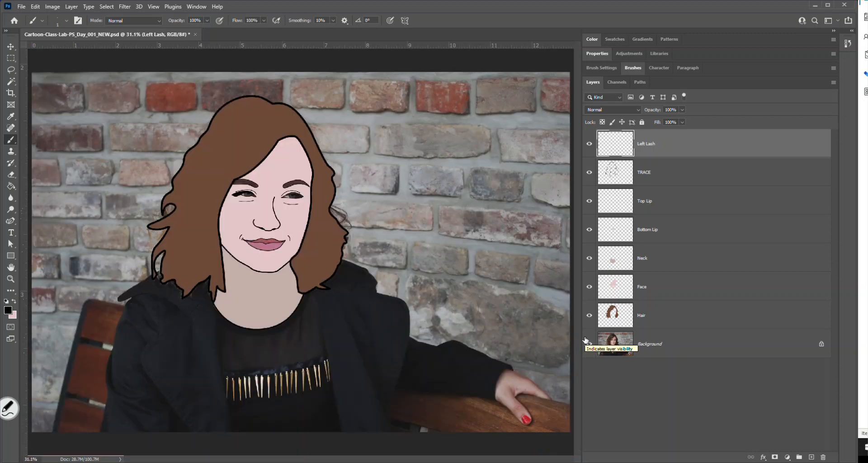
{"action": "key", "text": "z"}
{"action": "left_click_drag", "start_coordinate": [217, 176], "coordinate": [277, 233]}
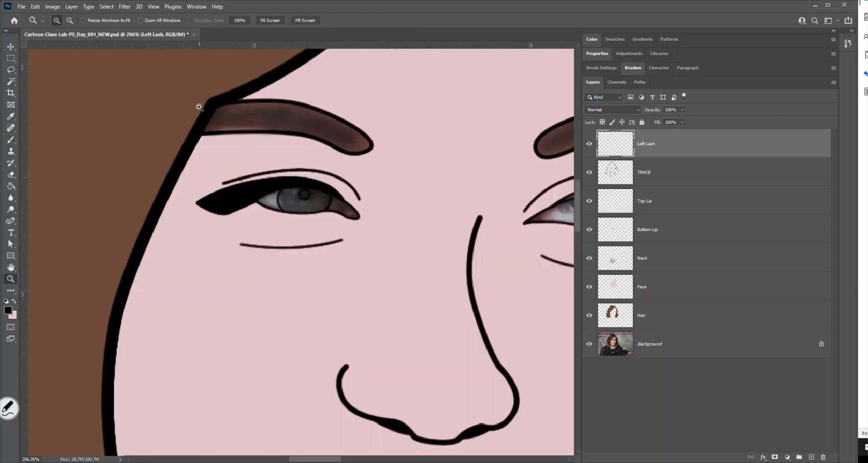
{"action": "left_click_drag", "start_coordinate": [162, 81], "coordinate": [412, 271]}
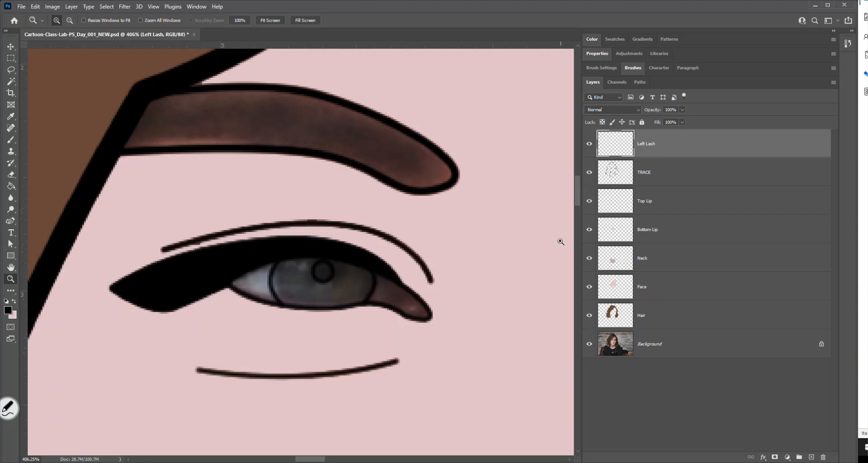
{"action": "left_click", "coordinate": [10, 82]}
{"action": "mouse_move", "coordinate": [661, 173]}
{"action": "left_mouse_down"}
{"action": "mouse_move", "coordinate": [671, 171]}
{"action": "mouse_move", "coordinate": [673, 144]}
{"action": "left_mouse_up"}
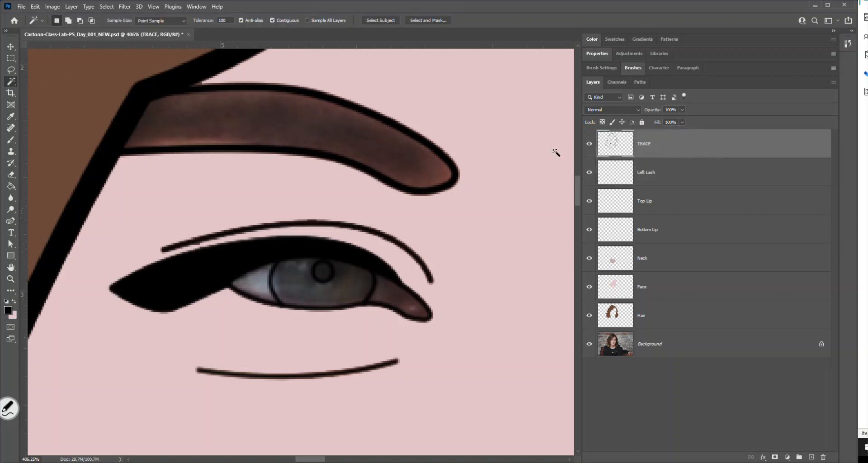
Select both white areas of the left eye on the TRACE layer with the Magic Wand and expand the selection
{"action": "left_click", "coordinate": [260, 286]}
{"action": "key", "text": "shift"}
{"action": "left_click", "coordinate": [390, 298], "text": "shift"}
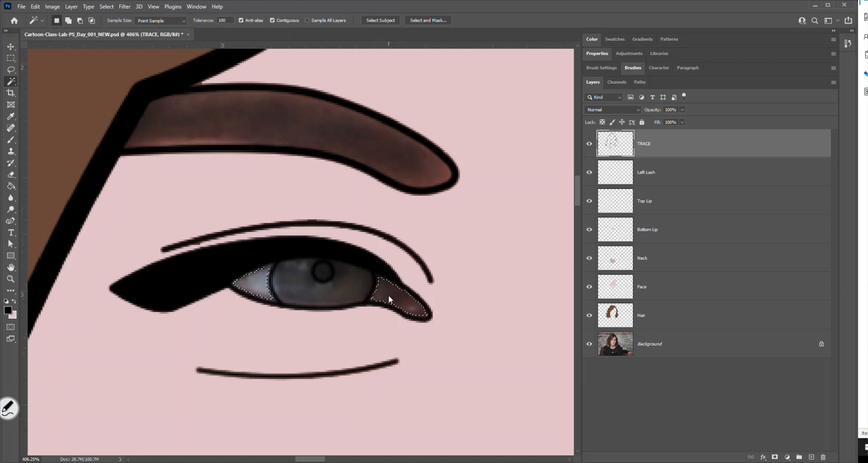
{"action": "left_click", "coordinate": [109, 9]}
{"action": "mouse_move", "coordinate": [150, 141]}
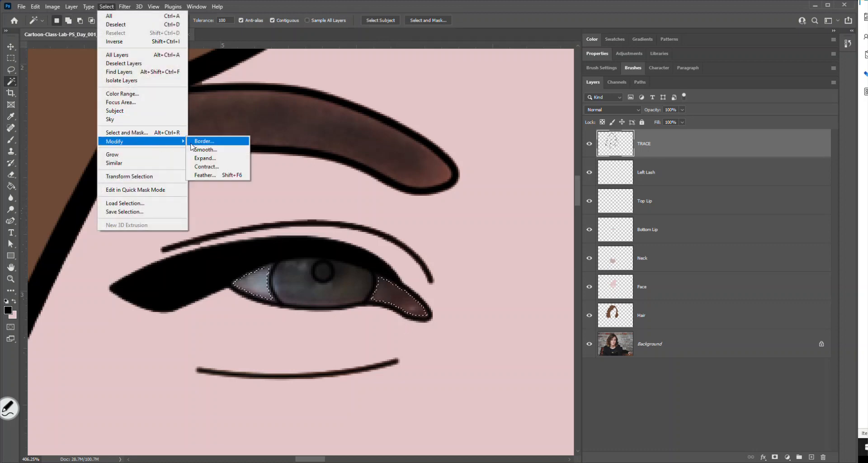
{"action": "left_click", "coordinate": [205, 158]}
{"action": "left_click", "coordinate": [404, 140]}
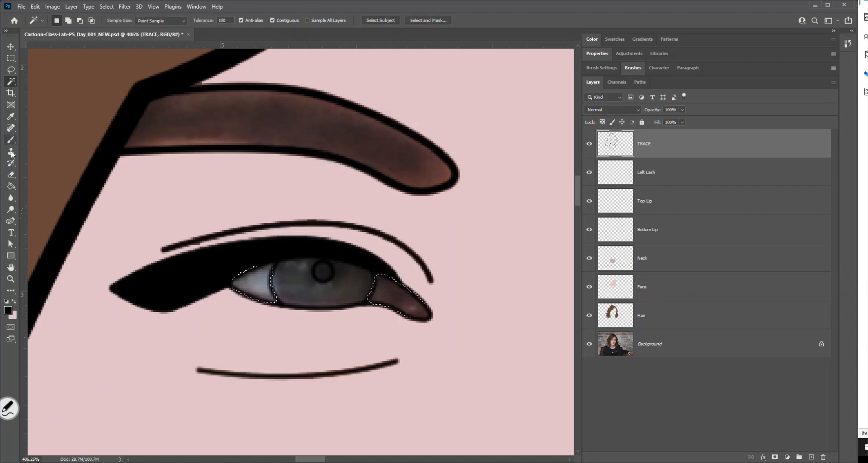
Set the foreground color to white for the Paint Bucket
{"action": "left_click", "coordinate": [11, 186]}
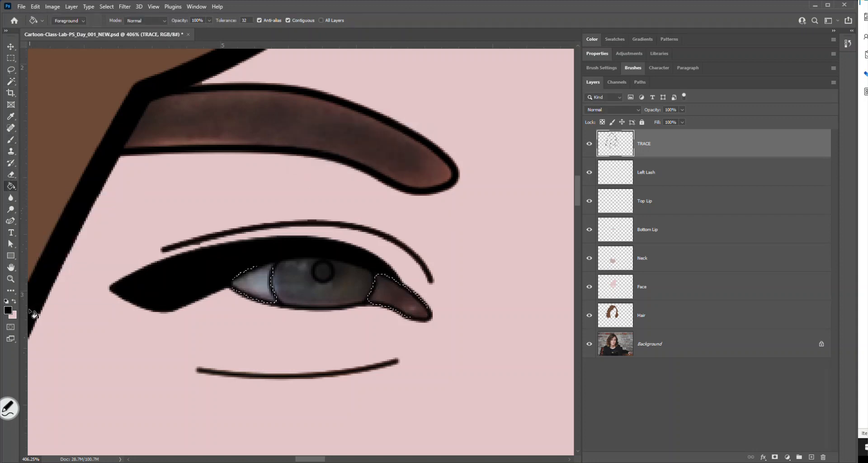
{"action": "left_click", "coordinate": [9, 311]}
{"action": "left_click_drag", "start_coordinate": [51, 209], "coordinate": [15, 190]}
{"action": "left_click", "coordinate": [207, 184]}
Create a new layer named Eye Ball Left above the TRACE layer
{"action": "left_click", "coordinate": [812, 457]}
{"action": "double_click", "coordinate": [646, 144]}
{"action": "type", "text": "E"}
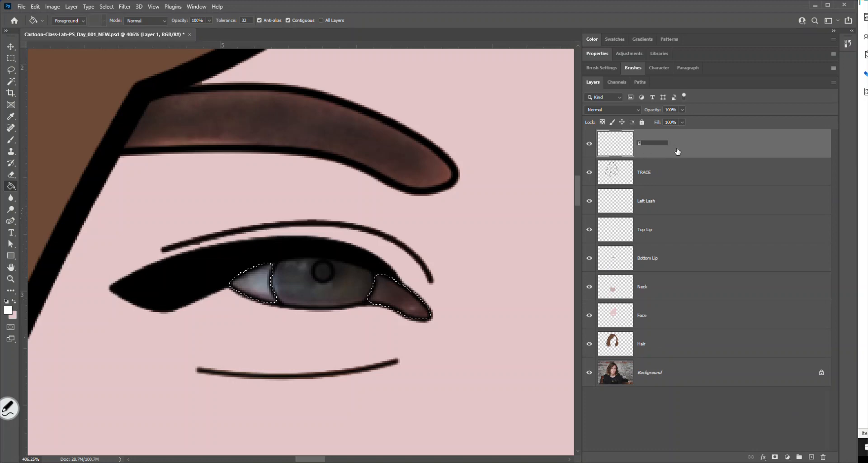
{"action": "type", "text": "ye Ball Left"}
{"action": "key", "text": "Return"}
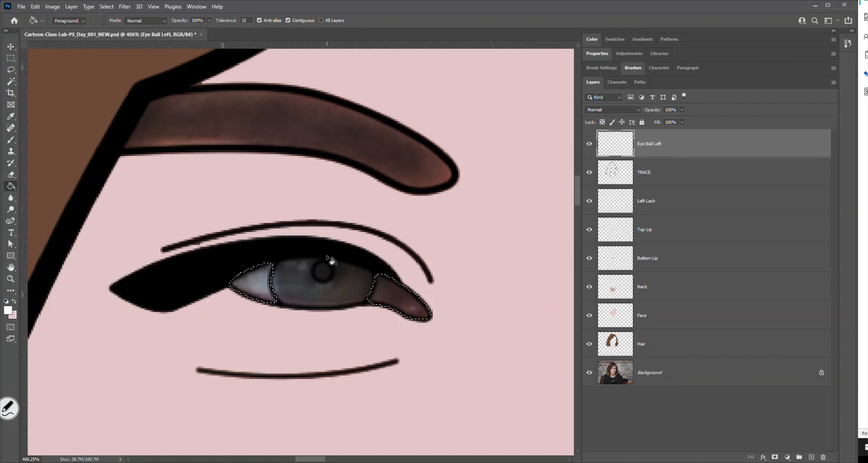
Fill the selected eye whites with white on the Eye Ball Left layer, move TRACE above it, and deselect
{"action": "left_click", "coordinate": [259, 286]}
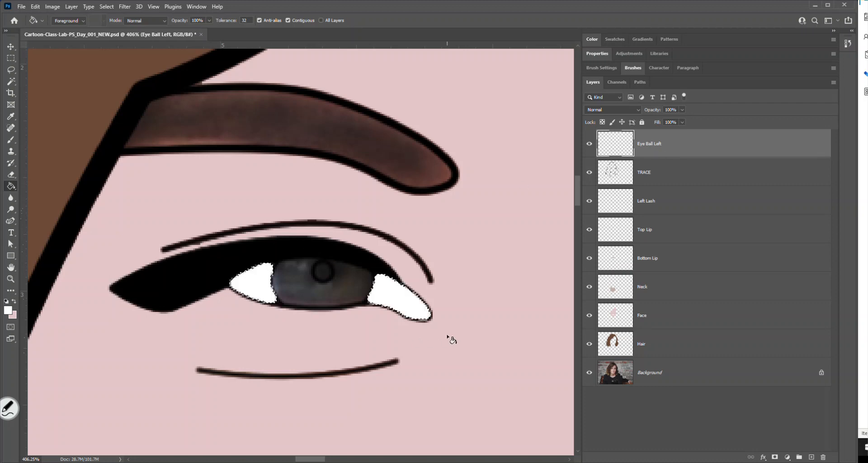
{"action": "left_click_drag", "start_coordinate": [650, 166], "coordinate": [656, 137]}
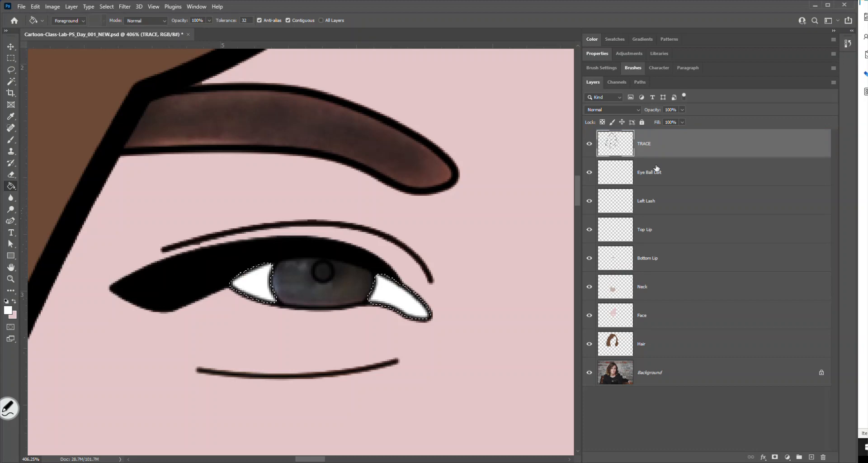
{"action": "key", "text": "ctrl+d"}
Select the left iris area on the TRACE layer with the Magic Wand and expand the selection
{"action": "left_click", "coordinate": [11, 81]}
{"action": "left_click", "coordinate": [301, 293]}
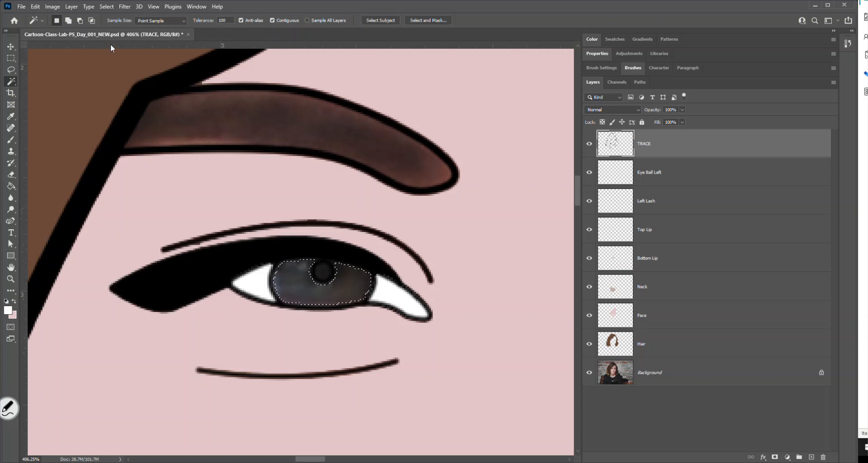
{"action": "left_click", "coordinate": [107, 6]}
{"action": "mouse_move", "coordinate": [135, 139]}
{"action": "left_click", "coordinate": [212, 159]}
{"action": "key", "text": "Return"}
Create a new layer named Left Iris above the TRACE layer
{"action": "left_click", "coordinate": [811, 457]}
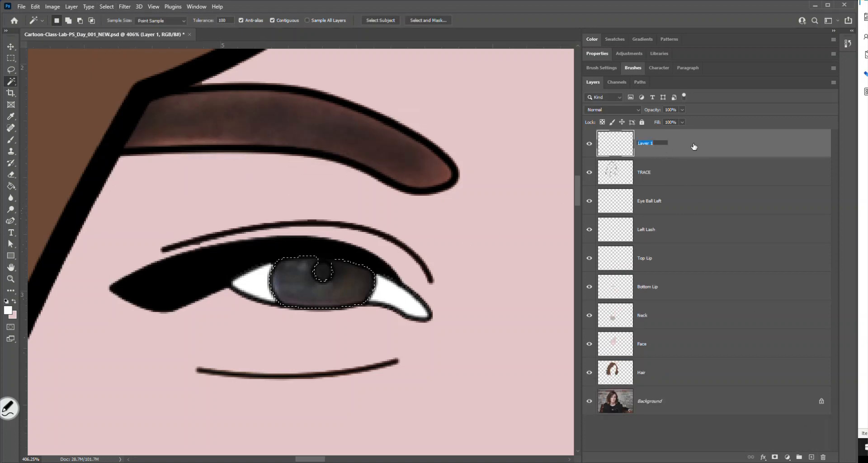
{"action": "type", "text": "Left Iris"}
{"action": "key", "text": "Return"}
Fill the iris selection with a dark brown sampled from the photo's eye, deselect it, and move TRACE above Left Iris
{"action": "key", "text": "g"}
{"action": "left_click", "coordinate": [339, 294], "text": "alt"}
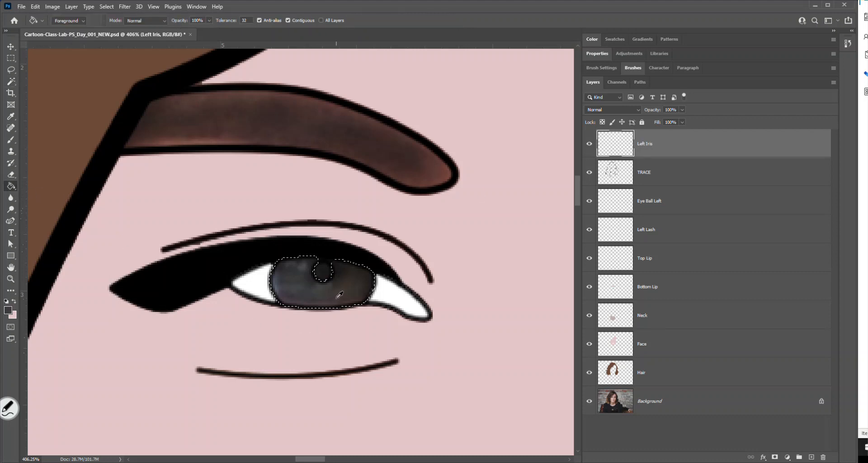
{"action": "left_click", "coordinate": [343, 293]}
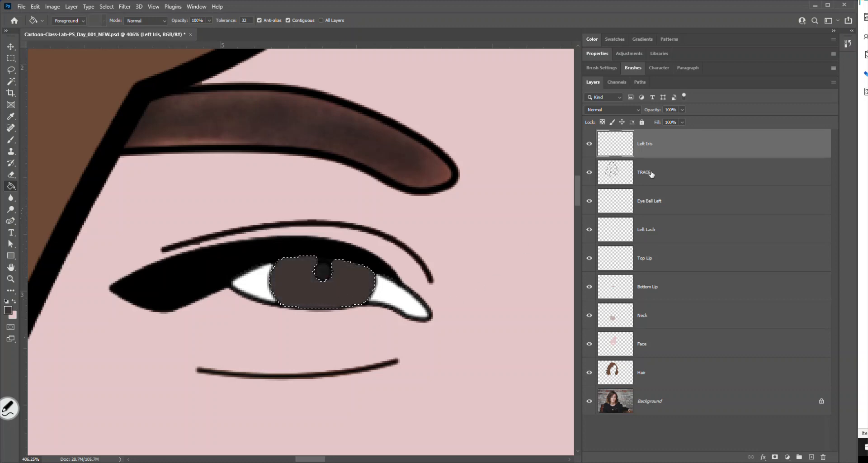
{"action": "key", "text": "ctrl+d"}
{"action": "left_click_drag", "start_coordinate": [668, 178], "coordinate": [668, 142]}
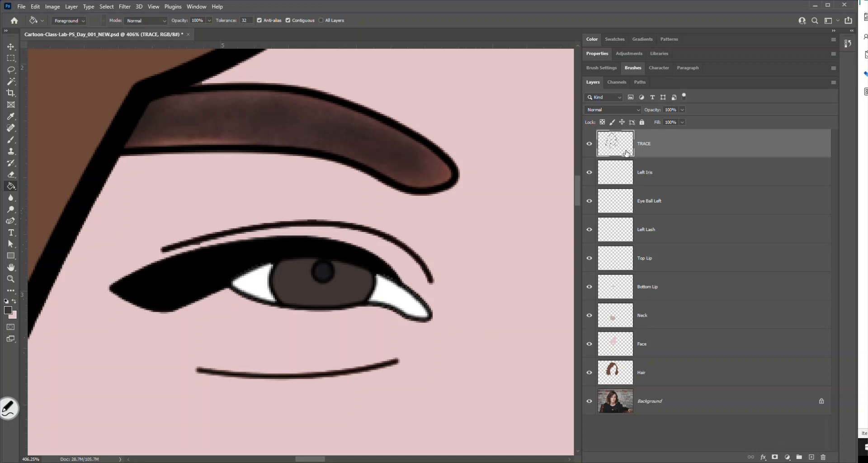
Select the left pupil circle on the TRACE layer with the Magic Wand and expand the selection
{"action": "key", "text": "w"}
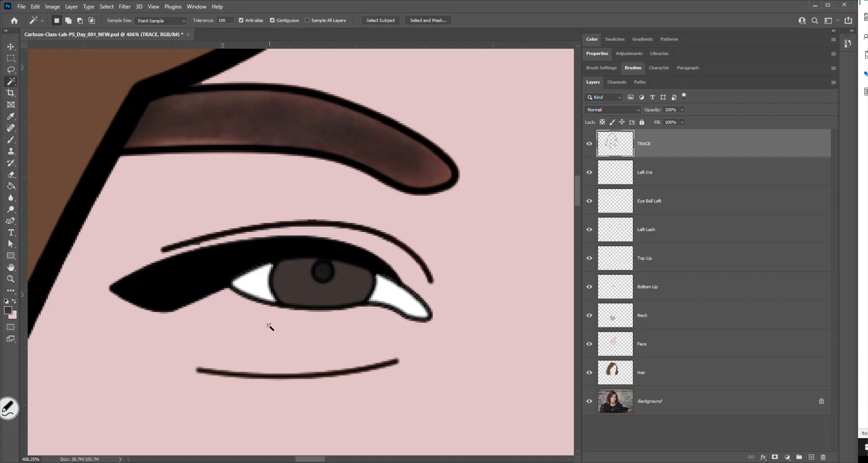
{"action": "left_click", "coordinate": [322, 273]}
{"action": "left_click", "coordinate": [107, 6]}
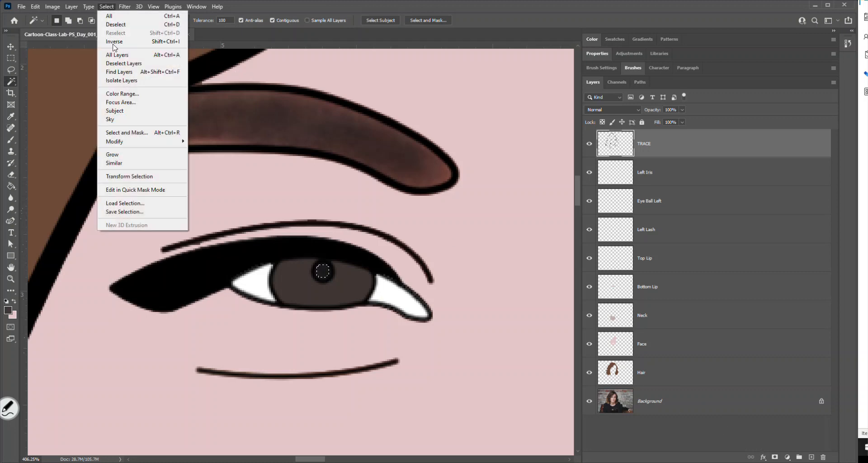
{"action": "mouse_move", "coordinate": [176, 141]}
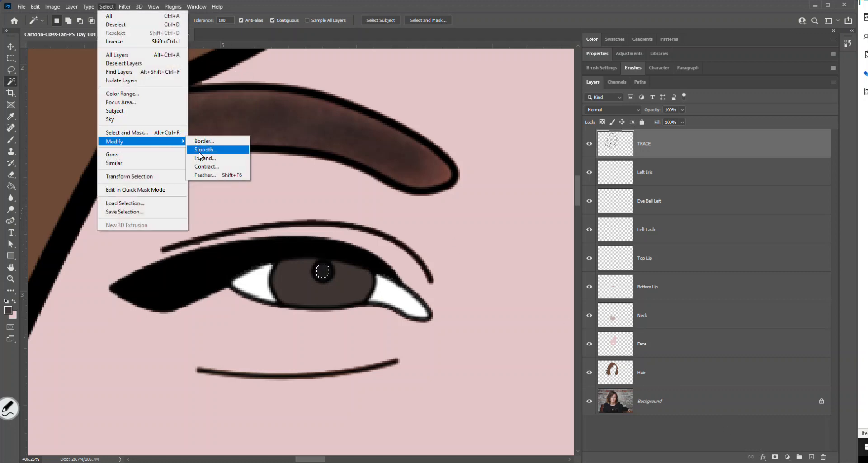
{"action": "left_click", "coordinate": [201, 158]}
{"action": "key", "text": "Return"}
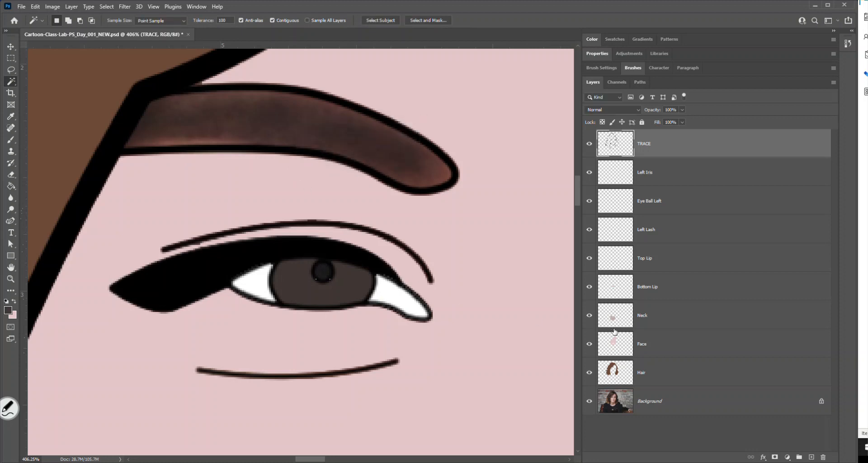
Create a new layer named Left Pupil above the TRACE layer
{"action": "left_click", "coordinate": [811, 457]}
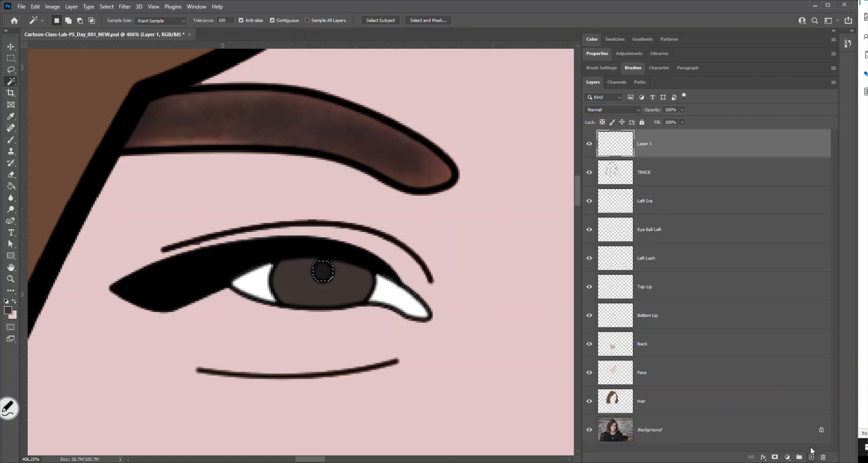
{"action": "double_click", "coordinate": [644, 144]}
{"action": "type", "text": "Left Pupil"}
{"action": "key", "text": "Return"}
Fill the pupil selection with black on the Left Pupil layer, move TRACE above it, and deselect
{"action": "key", "text": "g"}
{"action": "left_click", "coordinate": [322, 274]}
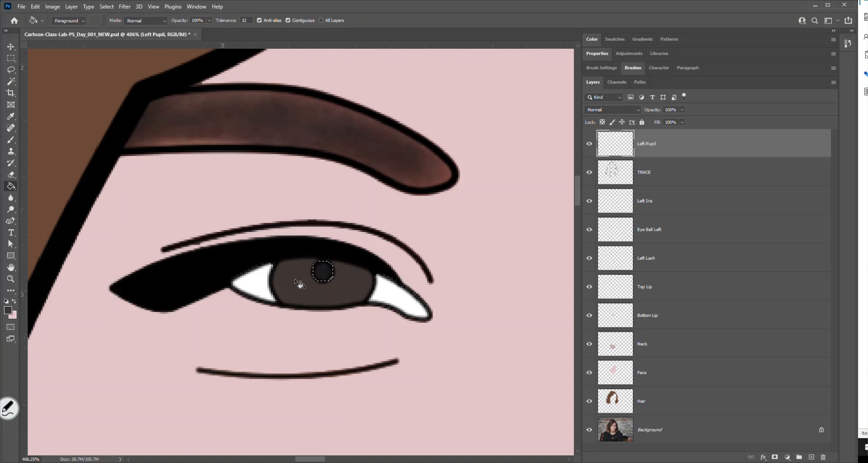
{"action": "left_click", "coordinate": [13, 301]}
{"action": "key", "text": "x"}
{"action": "left_click", "coordinate": [324, 270]}
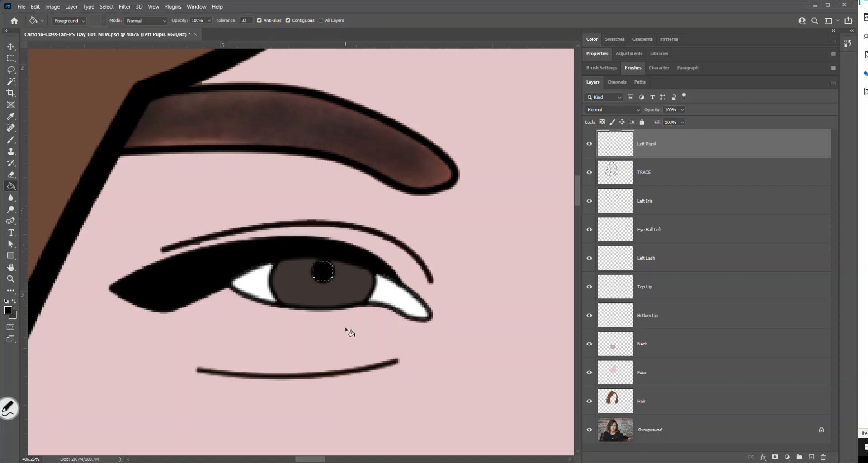
{"action": "left_click_drag", "start_coordinate": [657, 176], "coordinate": [660, 146]}
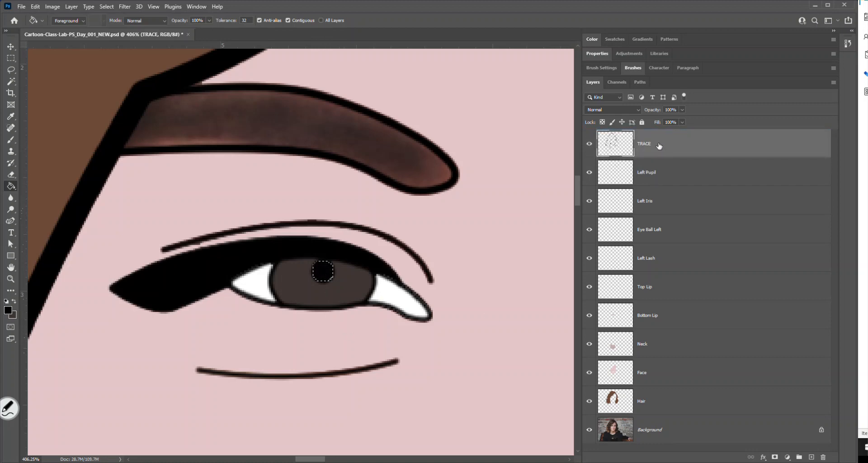
{"action": "key", "text": "ctrl+d"}
Select the inside of the left eyebrow on the TRACE layer with the Magic Wand and expand the selection
{"action": "left_click", "coordinate": [11, 81]}
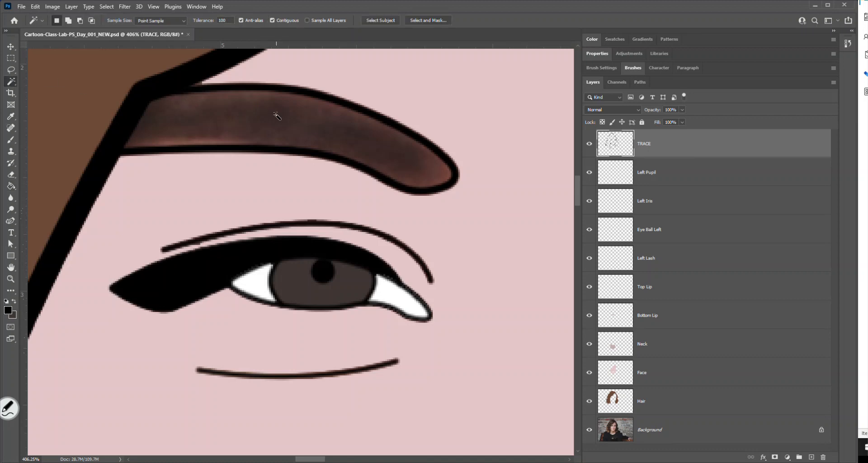
{"action": "left_click", "coordinate": [263, 114]}
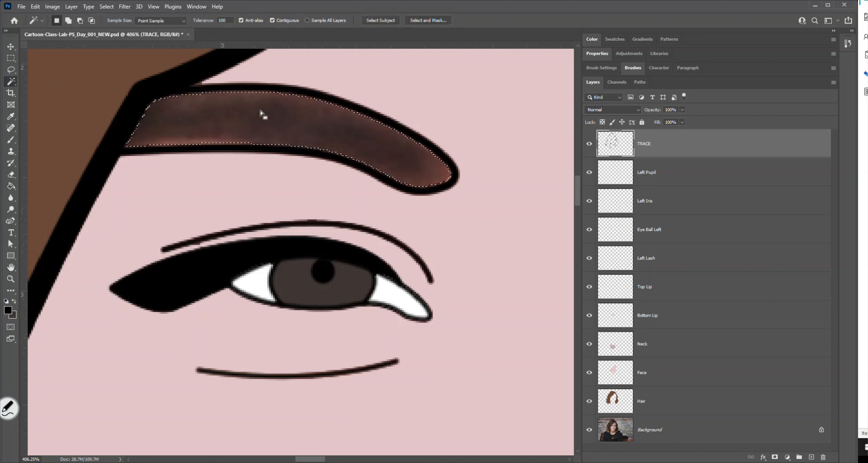
{"action": "left_click", "coordinate": [107, 7]}
{"action": "mouse_move", "coordinate": [153, 142]}
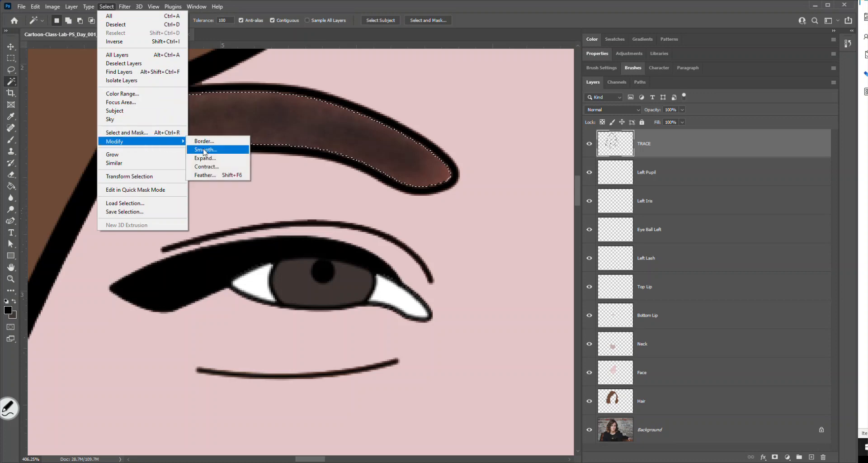
{"action": "left_click", "coordinate": [204, 158]}
{"action": "left_click", "coordinate": [402, 143]}
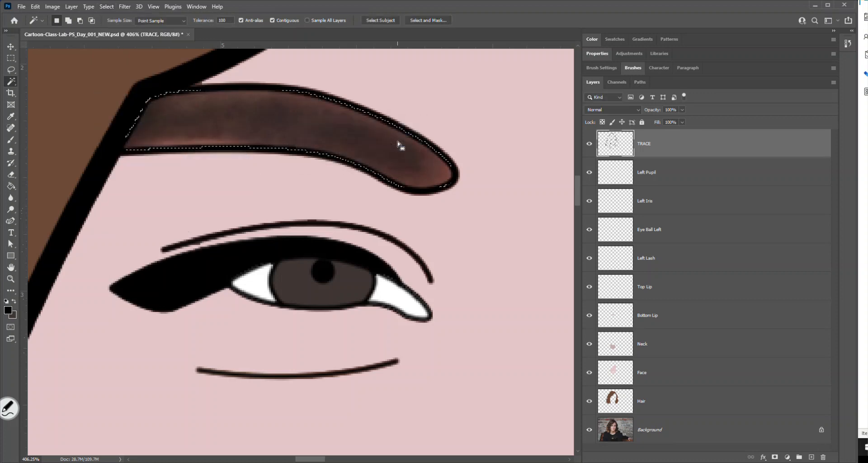
Sample a dark brown from the photo's left eyebrow as the fill color and create a new layer named Left Brow
{"action": "key", "text": "g"}
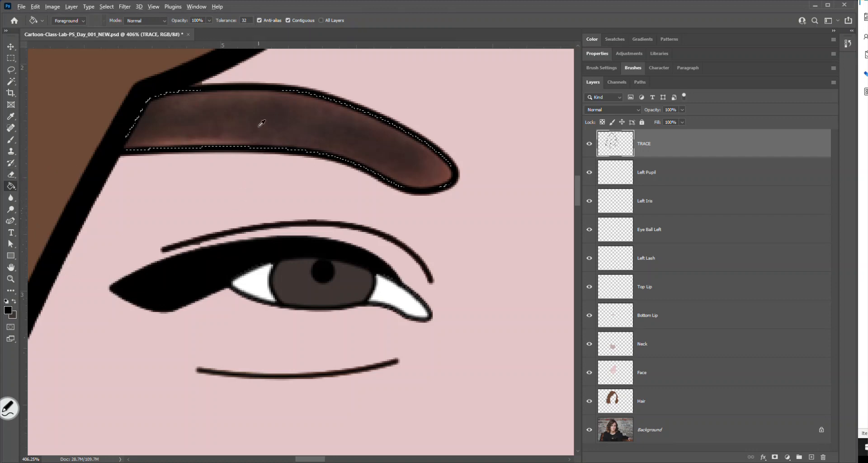
{"action": "left_click", "coordinate": [242, 111], "text": "alt"}
{"action": "left_click", "coordinate": [812, 457]}
{"action": "double_click", "coordinate": [649, 144]}
{"action": "type", "text": "Left Brow"}
{"action": "key", "text": "Return"}
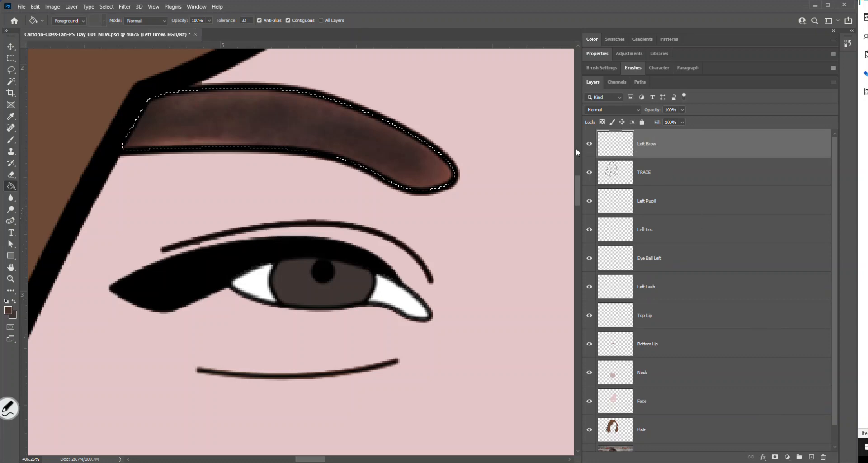
Fill the left eyebrow selection with the sampled dark brown on the Left Brow layer, move TRACE above it, and deselect
{"action": "left_click", "coordinate": [244, 134]}
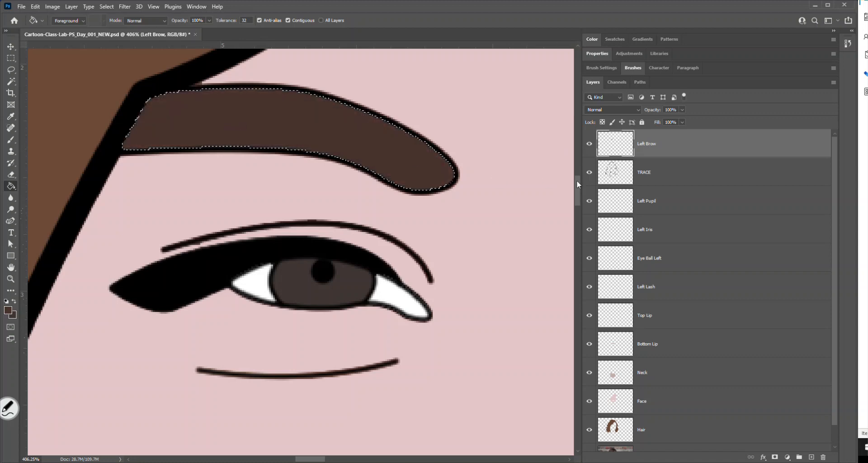
{"action": "left_click_drag", "start_coordinate": [655, 168], "coordinate": [654, 141]}
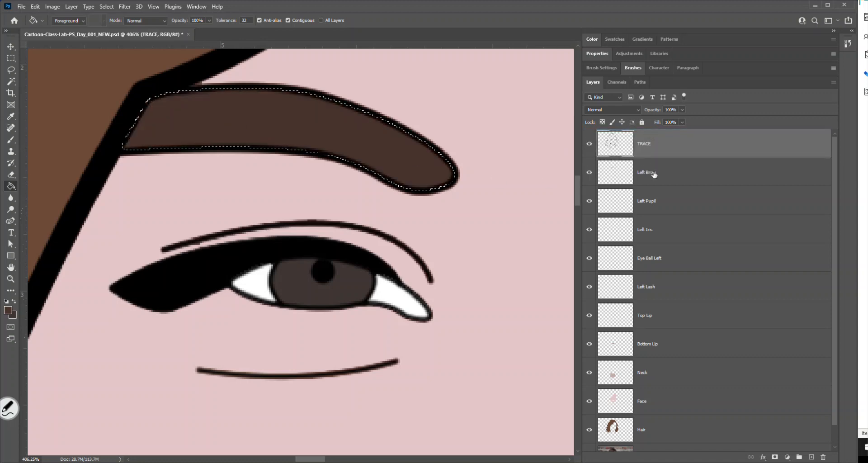
{"action": "key", "text": "ctrl+d"}
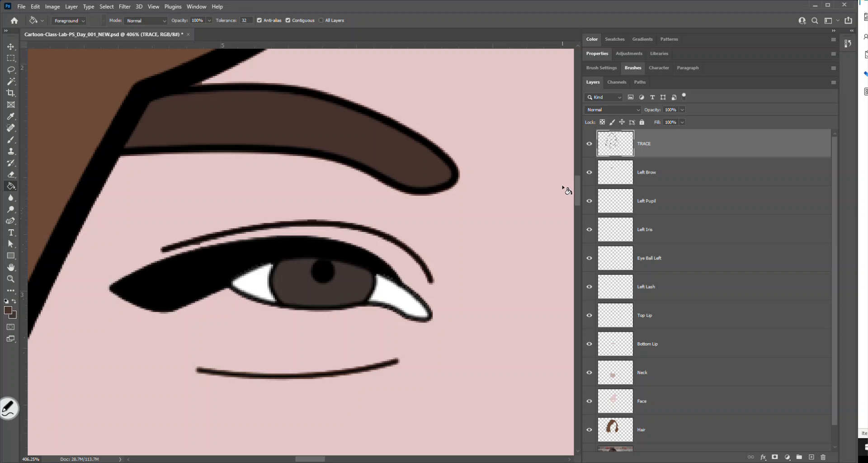
Hide the Background photo layer and view the colored head enlarged against transparency
{"action": "key", "text": "ctrl+0"}
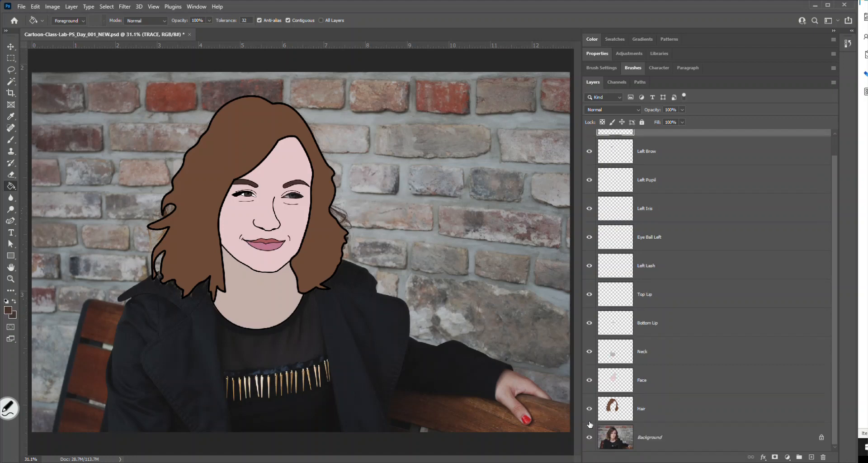
{"action": "scroll", "coordinate": [588, 445], "scroll_direction": "down", "scroll_amount": 1}
{"action": "left_click", "coordinate": [589, 436]}
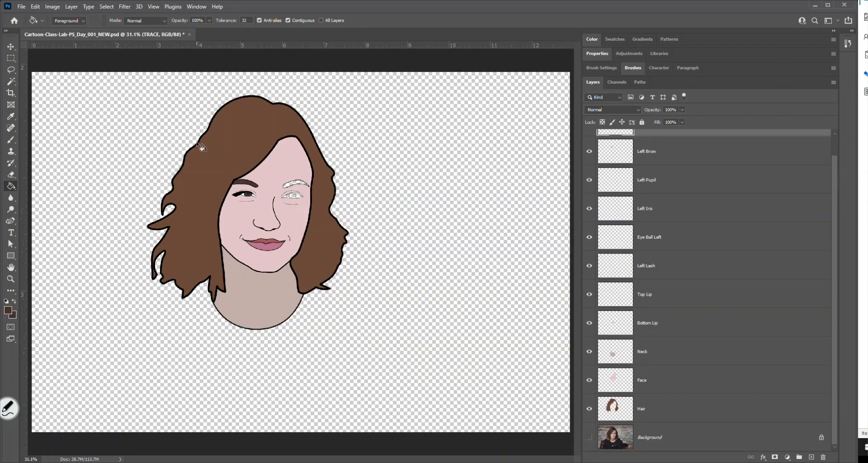
{"action": "key", "text": "z"}
{"action": "left_click_drag", "start_coordinate": [147, 98], "coordinate": [366, 330]}
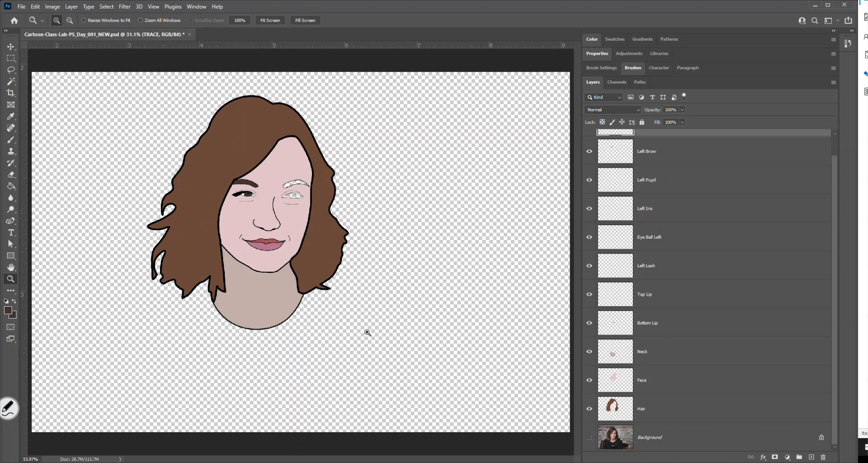
{"action": "key", "text": "g"}
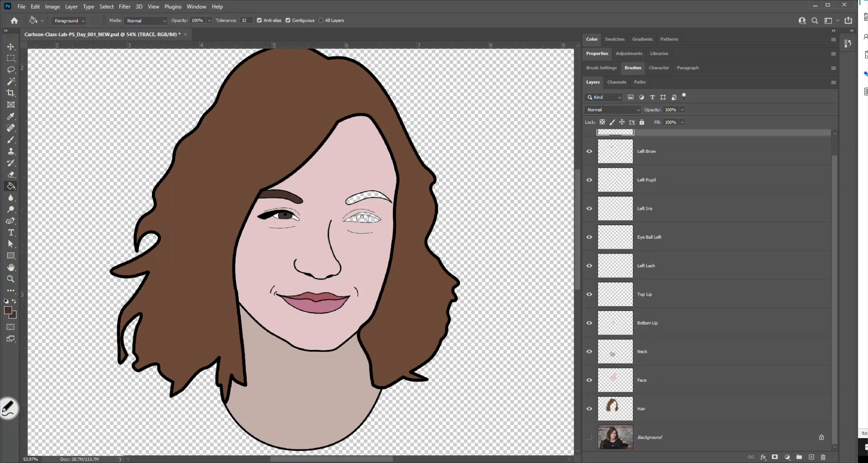
Hide every fill layer from Hair up to Left Brow so that only the TRACE line art is shown
{"action": "scroll", "coordinate": [834, 401], "scroll_direction": "up", "scroll_amount": 2}
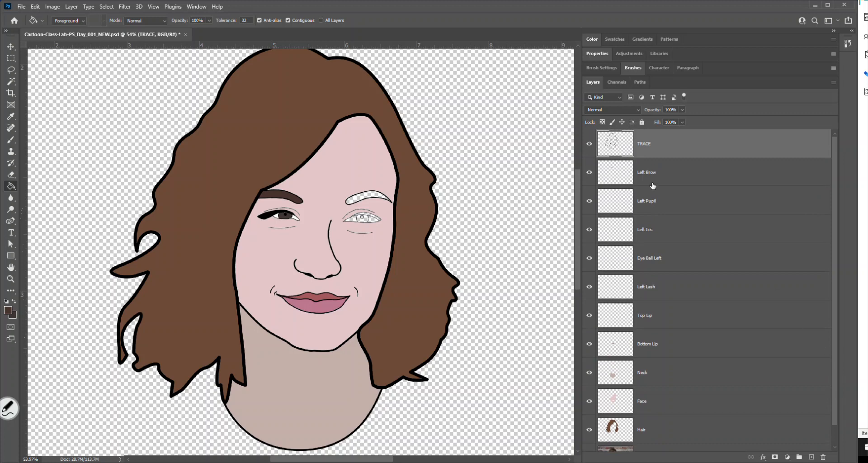
{"action": "scroll", "coordinate": [605, 441], "scroll_direction": "down", "scroll_amount": 2}
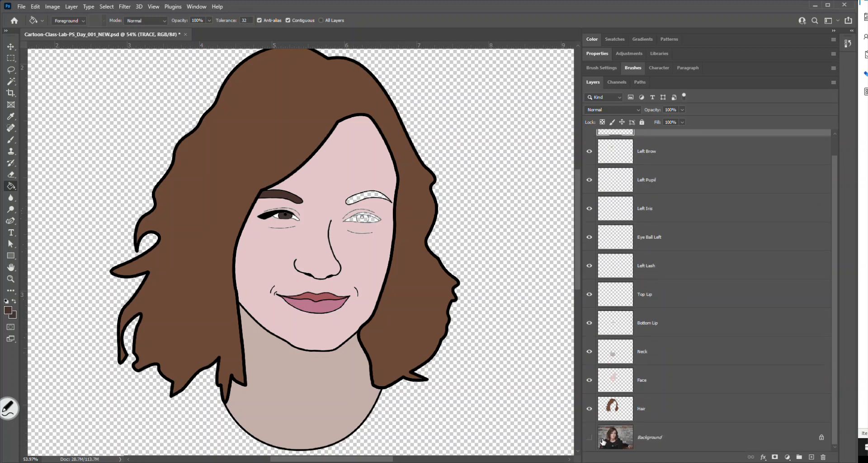
{"action": "left_click", "coordinate": [589, 409]}
{"action": "left_click", "coordinate": [589, 380]}
{"action": "left_click", "coordinate": [589, 351]}
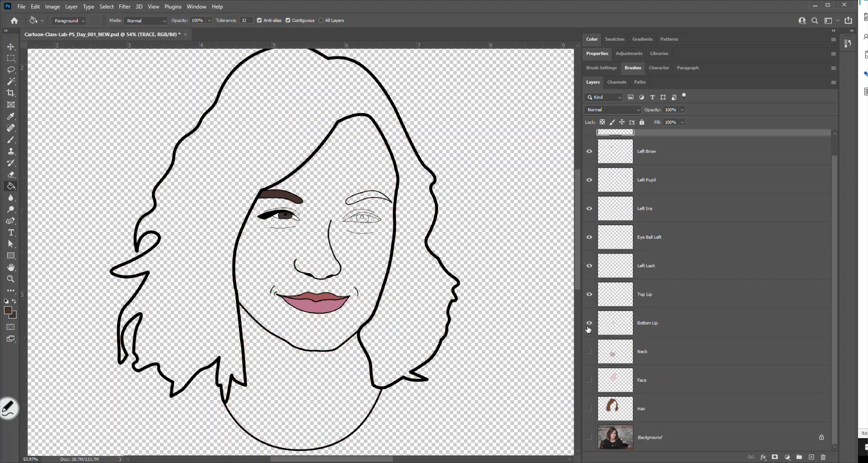
{"action": "left_click", "coordinate": [589, 323]}
{"action": "left_click", "coordinate": [589, 295]}
{"action": "left_click", "coordinate": [589, 265]}
{"action": "left_click", "coordinate": [589, 237]}
{"action": "left_click", "coordinate": [590, 209]}
{"action": "left_click", "coordinate": [589, 179]}
{"action": "left_click", "coordinate": [589, 151]}
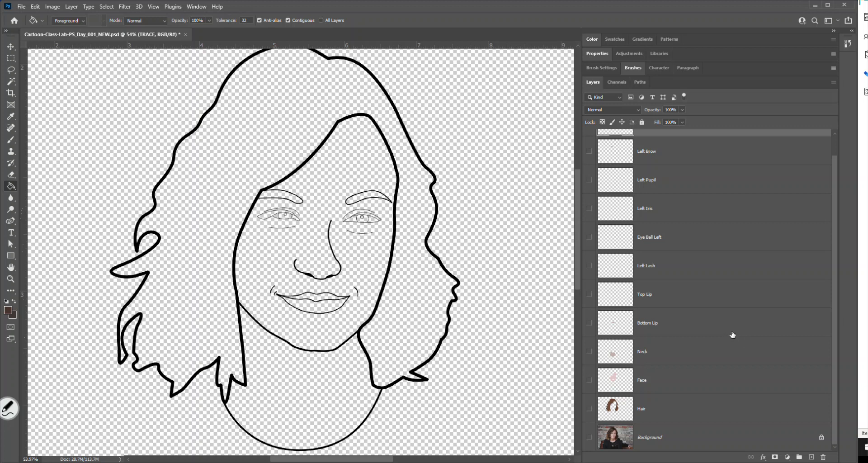
Show all the fill layers from Hair up to Left Brow again, keeping the Background hidden
{"action": "left_click_drag", "start_coordinate": [590, 409], "coordinate": [589, 180]}
{"action": "scroll", "coordinate": [828, 207], "scroll_direction": "up", "scroll_amount": 1}
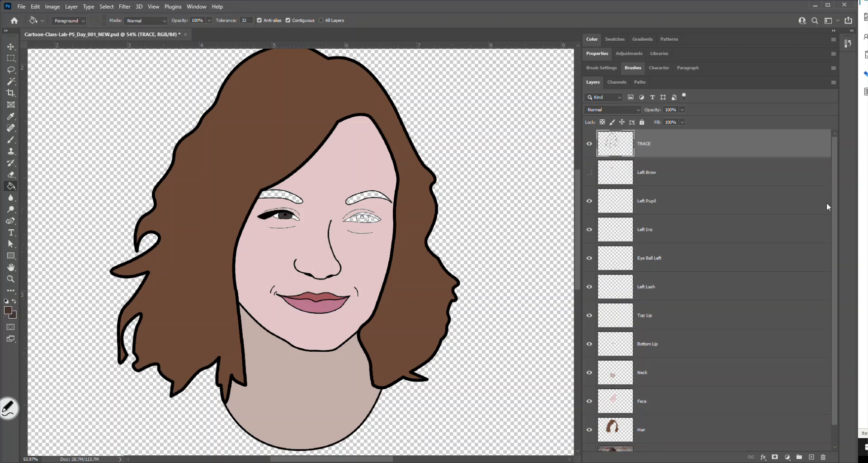
{"action": "left_click", "coordinate": [589, 172]}
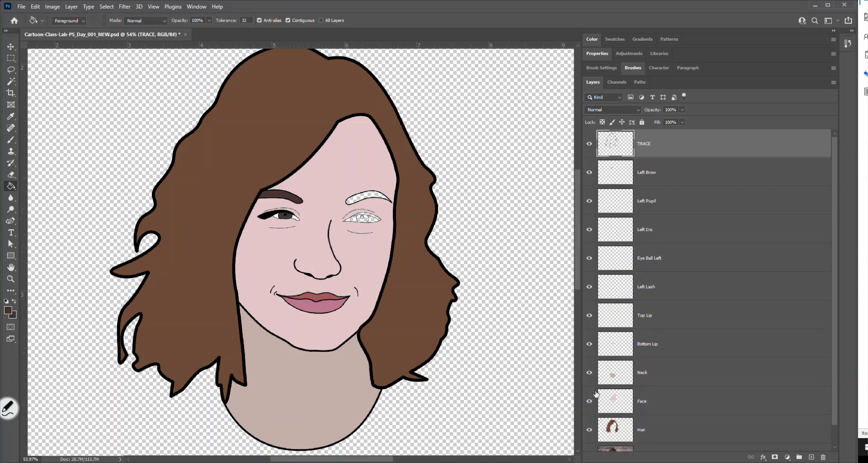